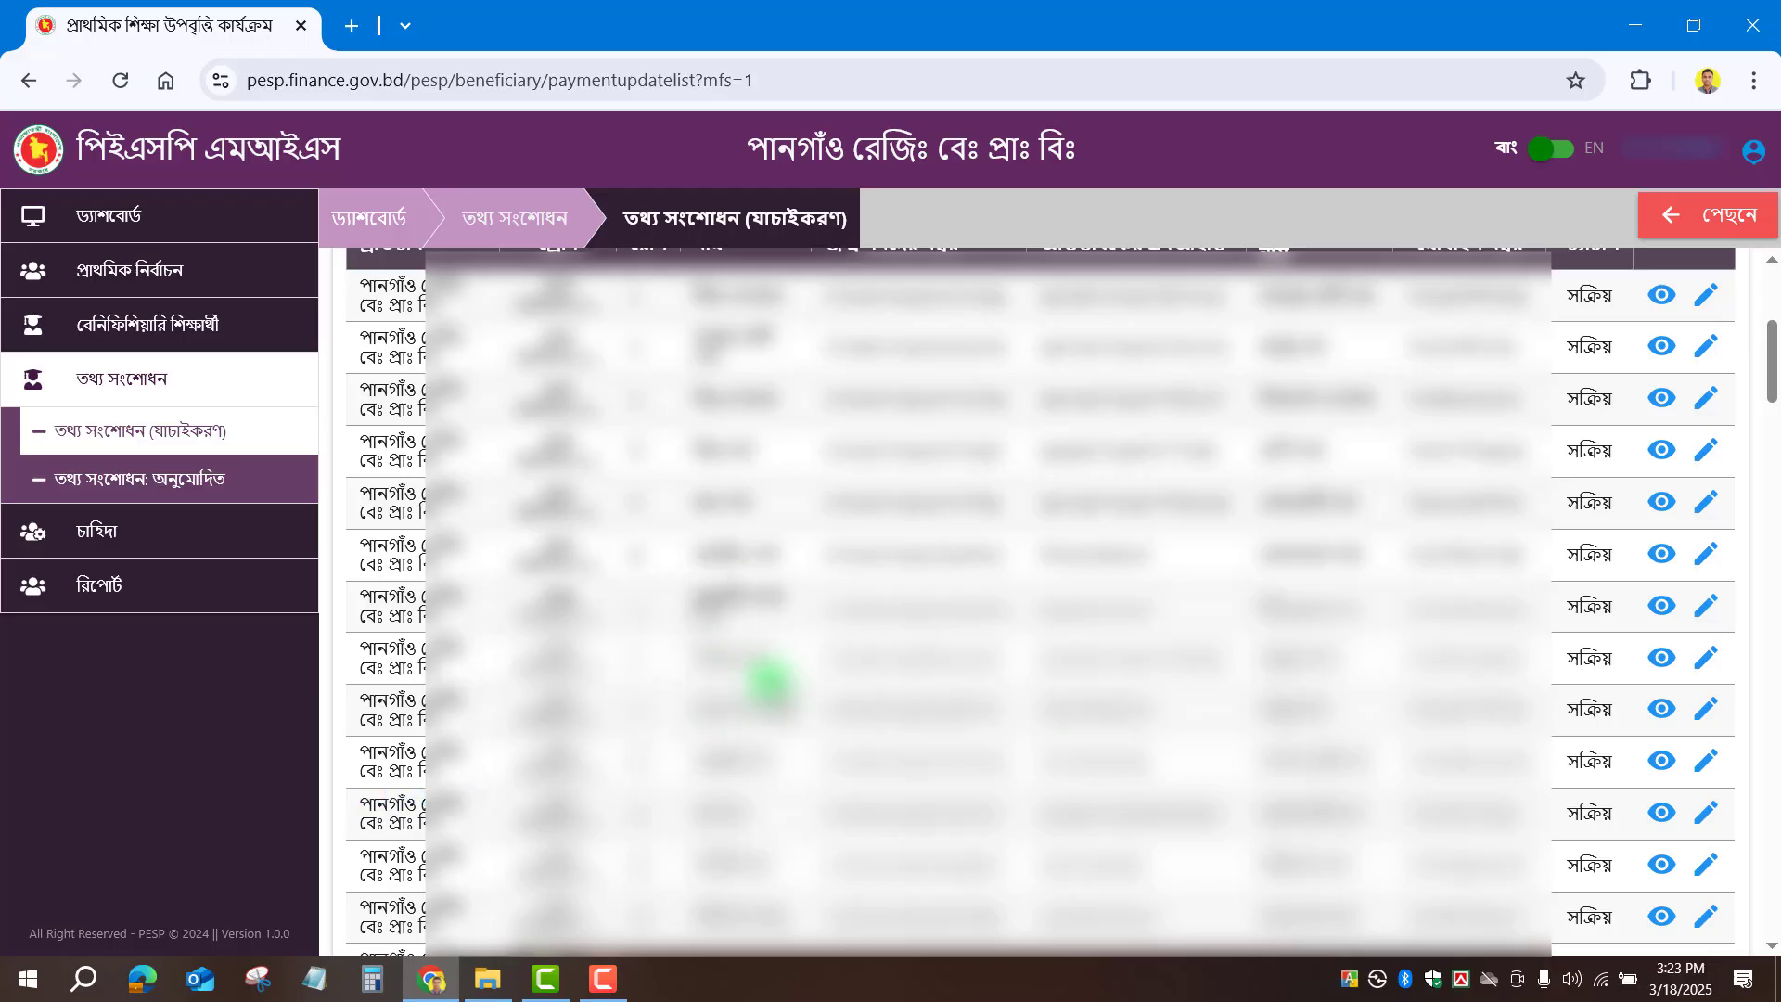
Open the eighth listed student's record for editing and verify the birth registration, the mother's NID and the father's NID.
click(1704, 658)
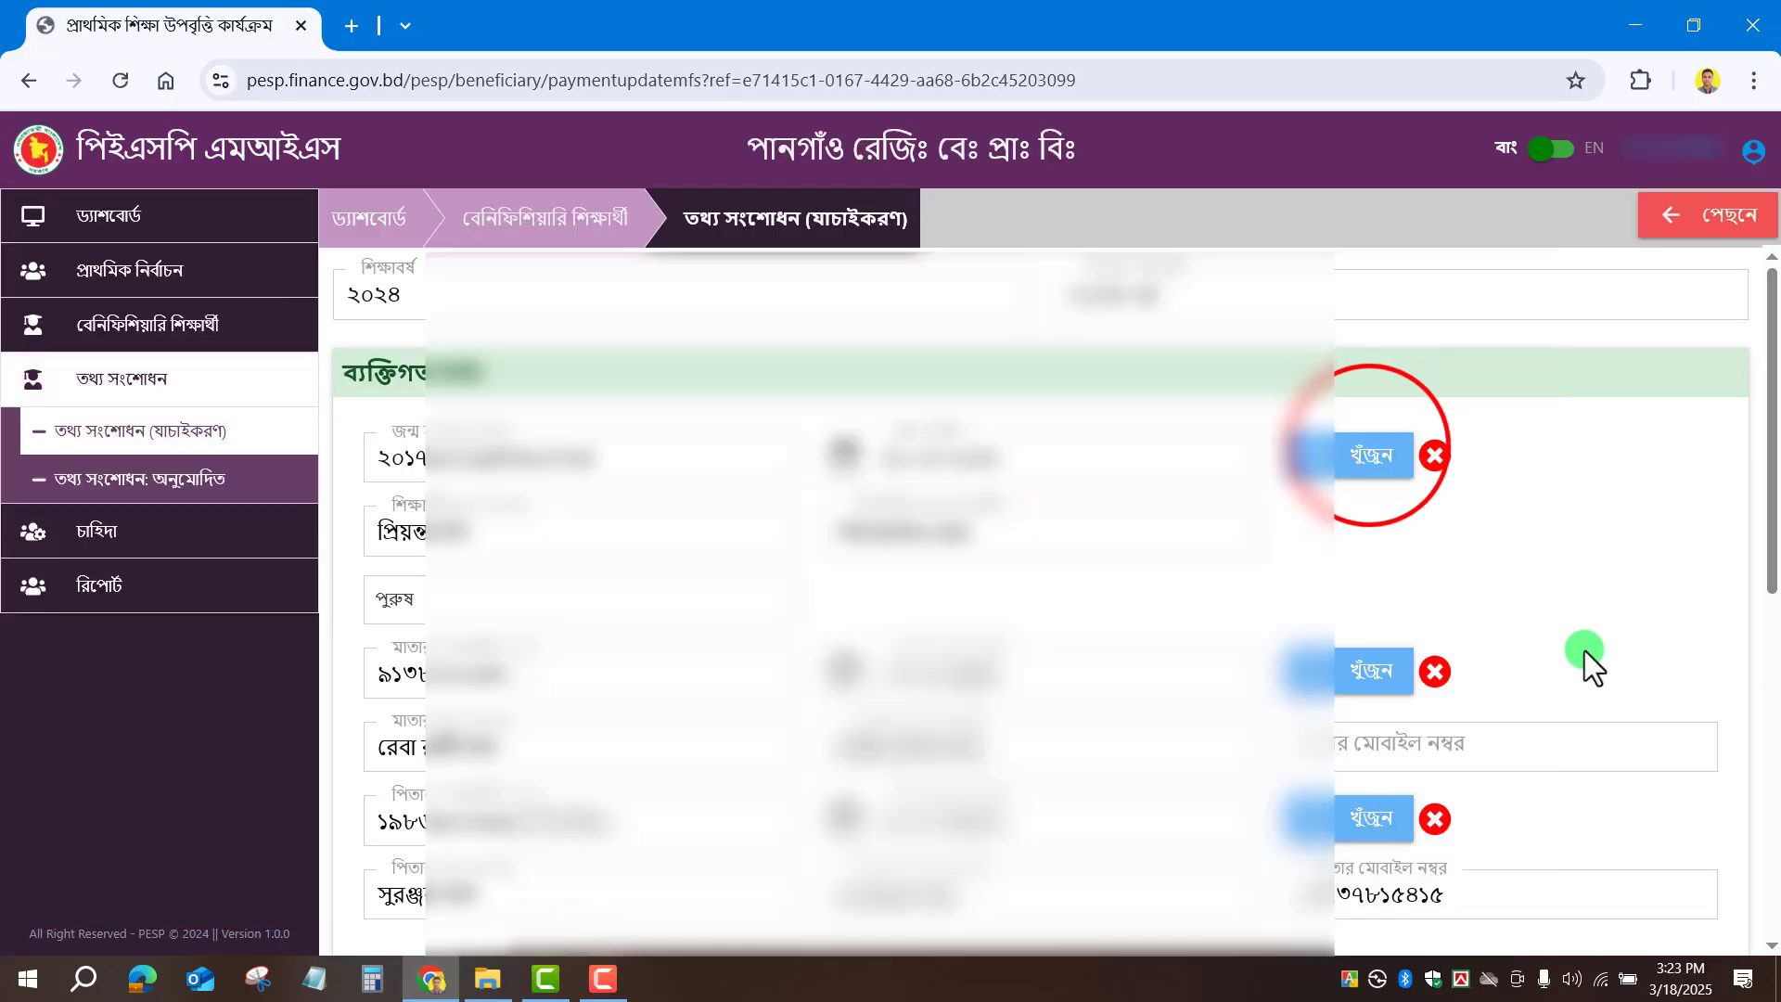
click(1364, 456)
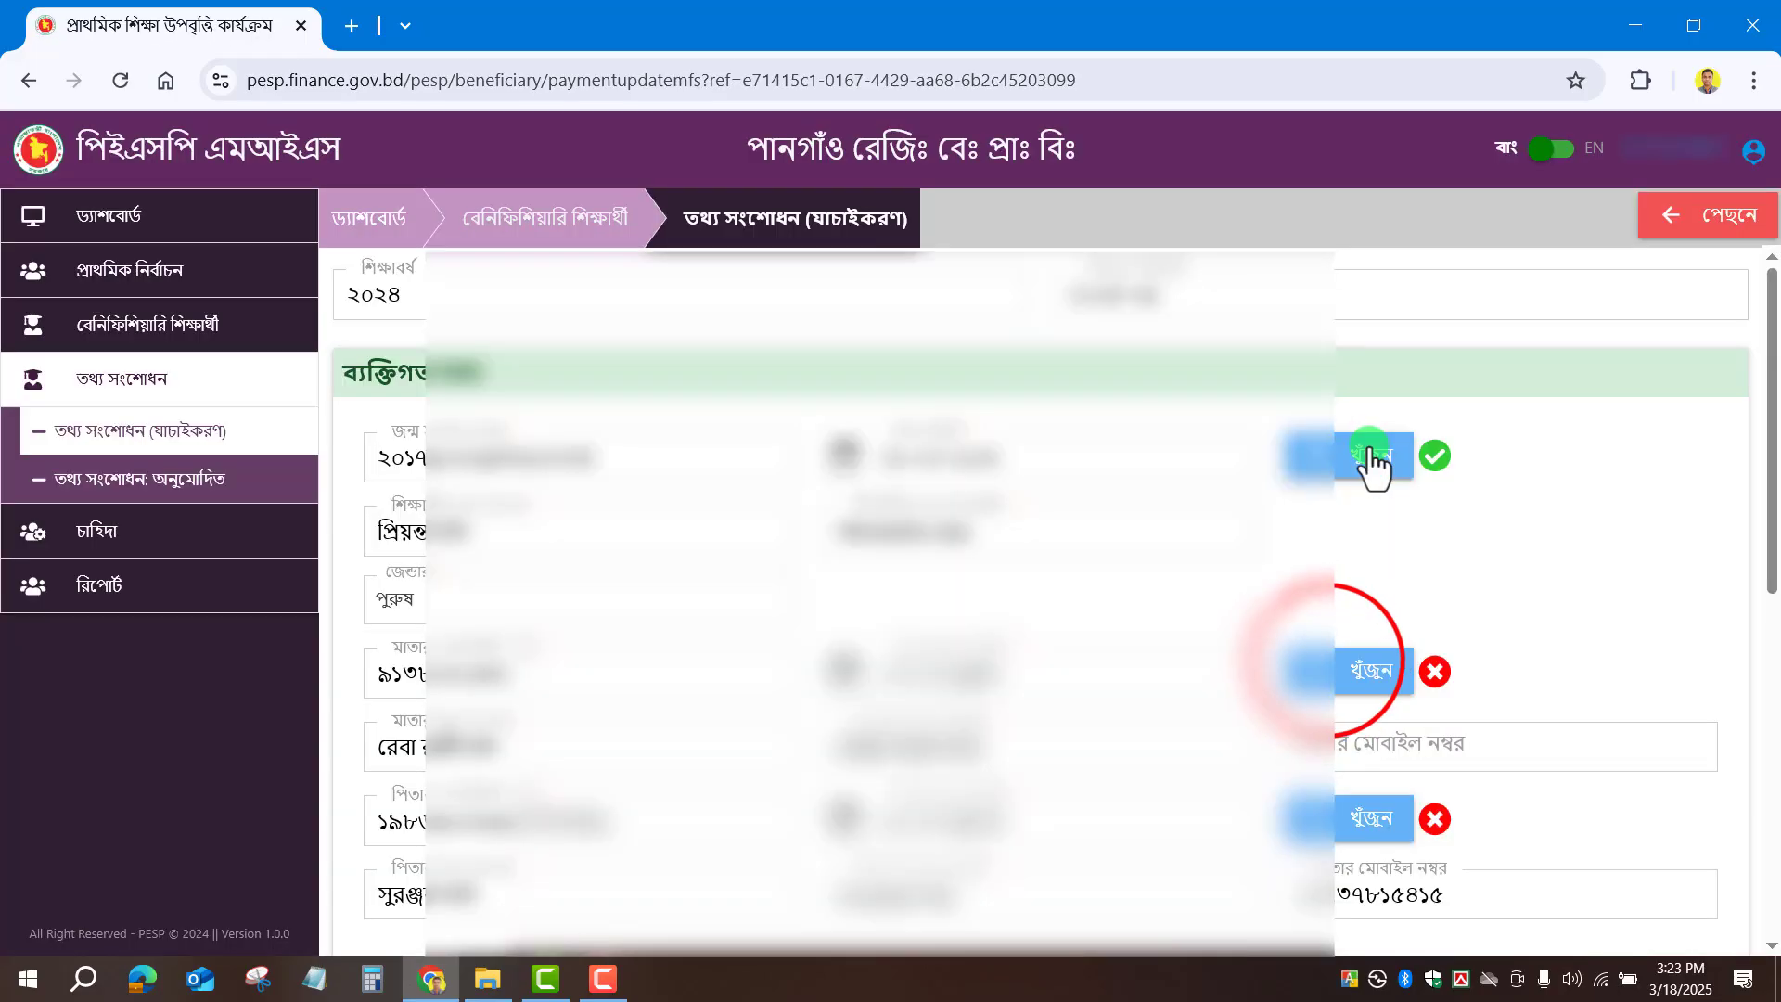
click(1336, 670)
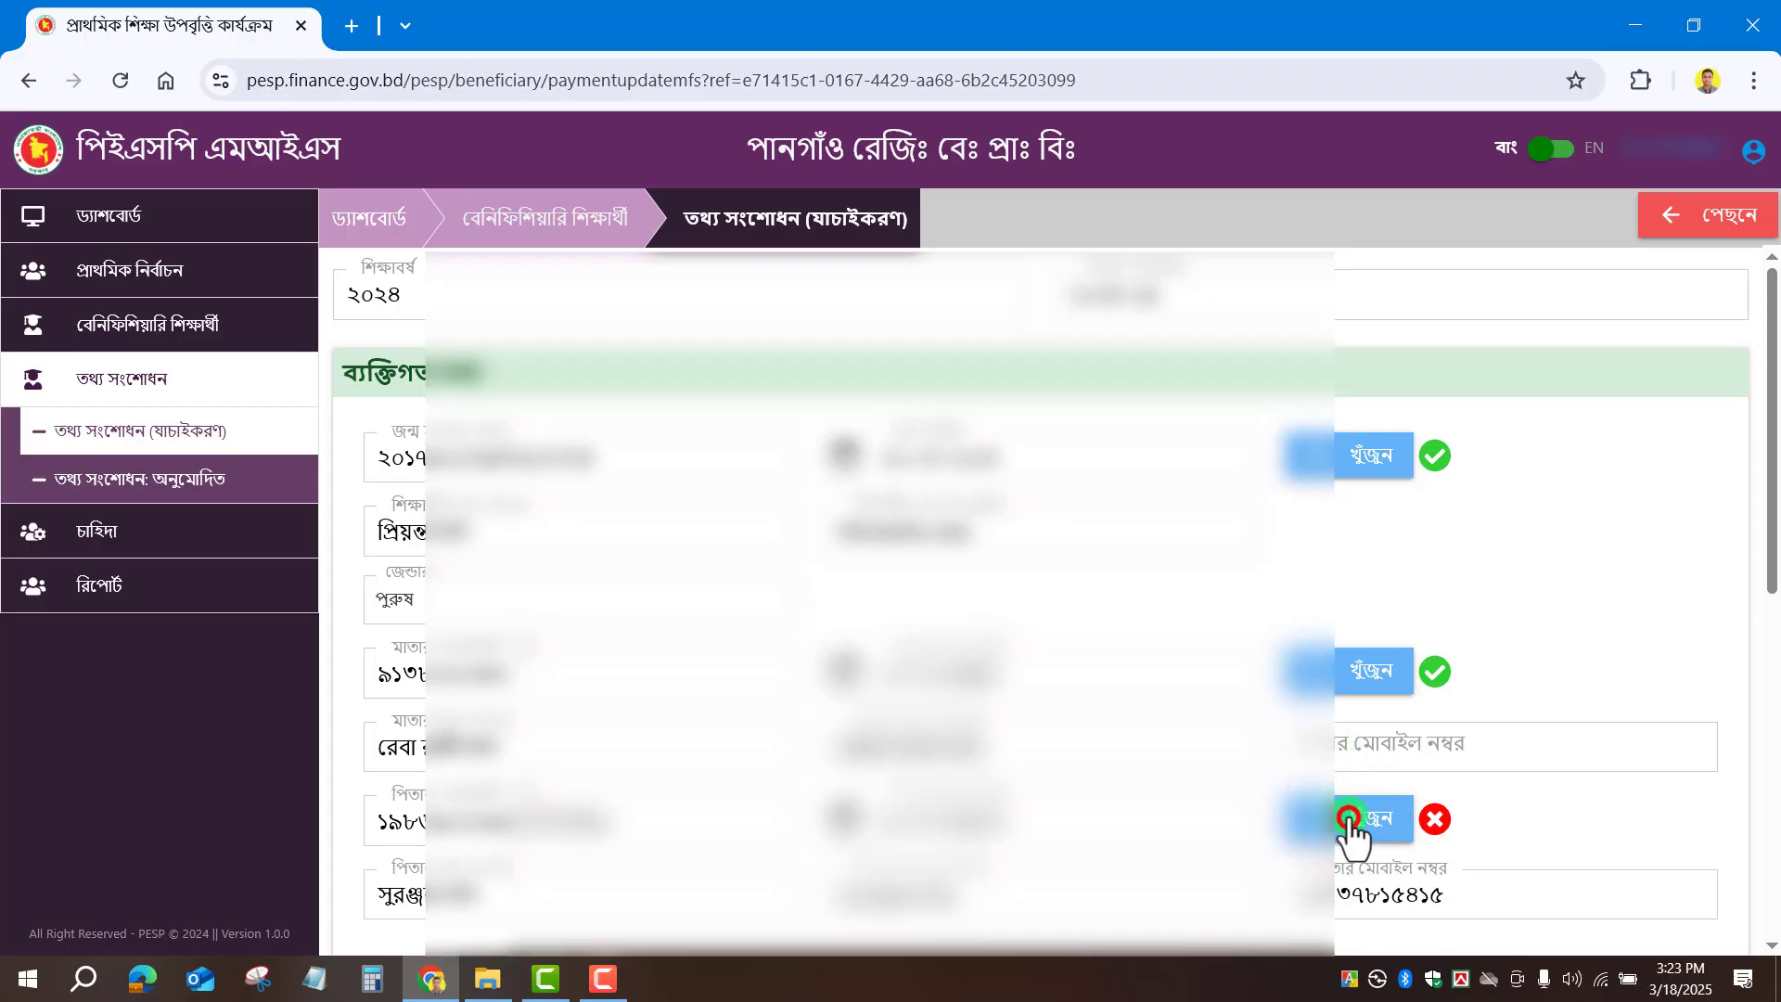
click(1352, 821)
scroll(1351, 740, down, 8)
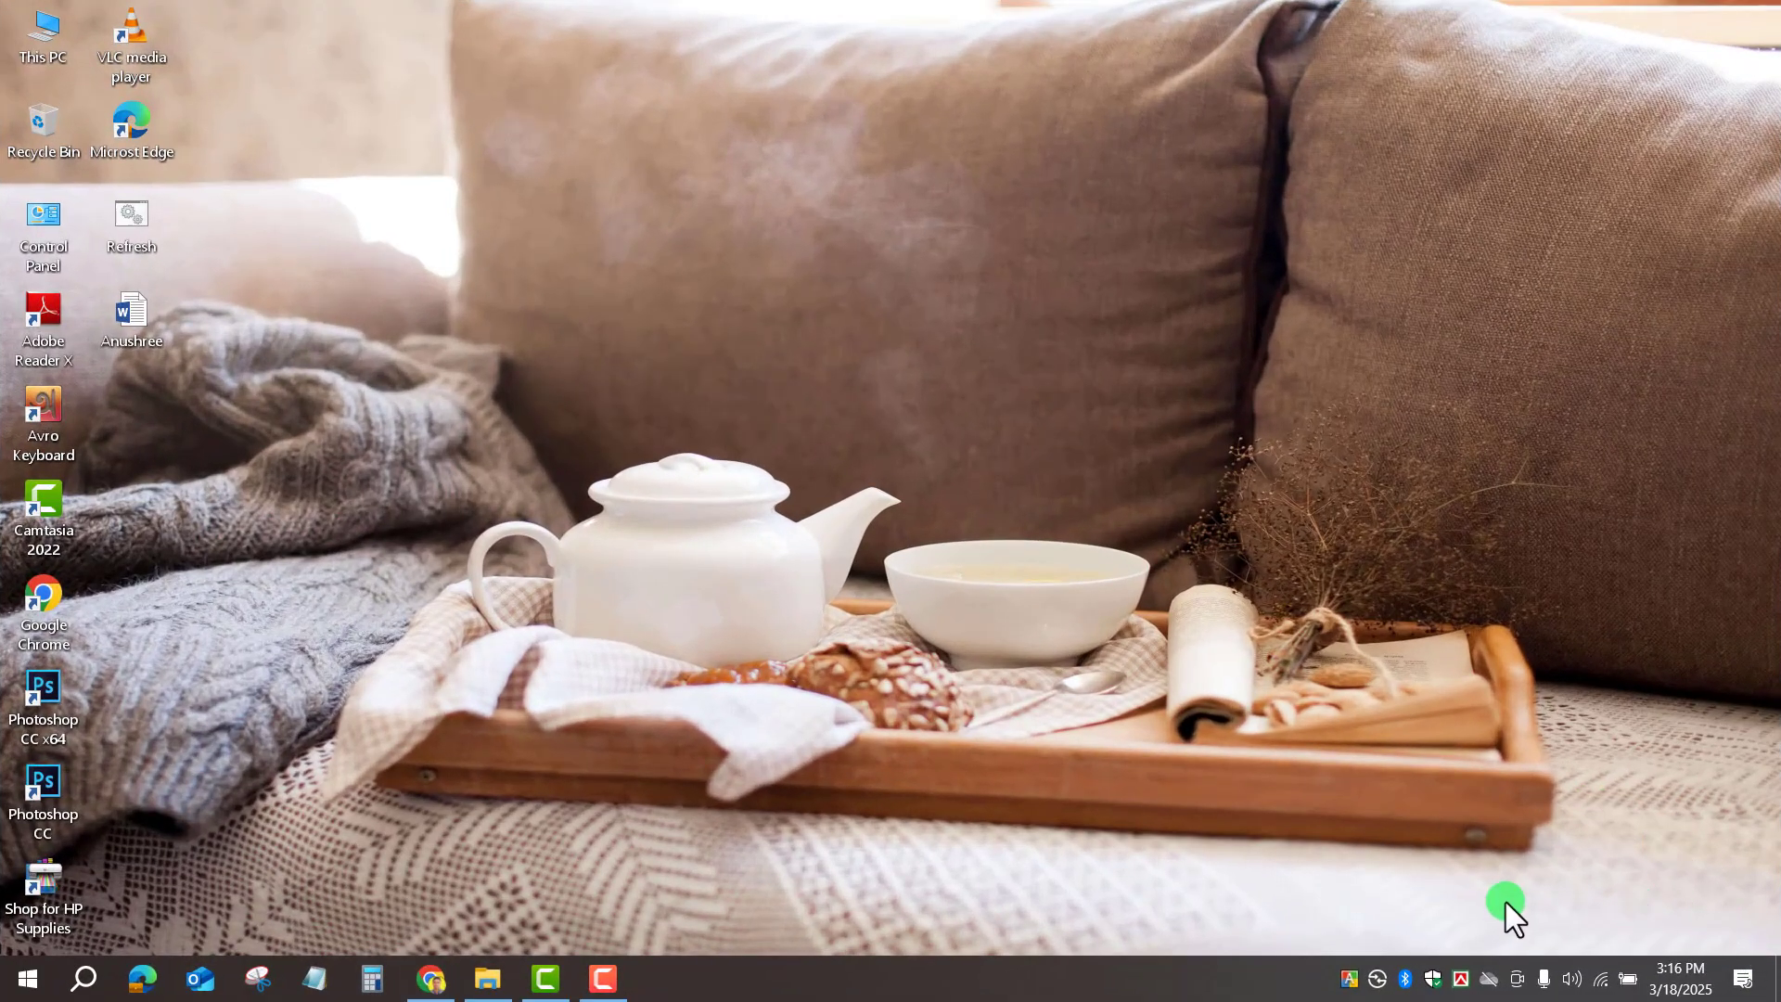
Switch to Google Chrome, search for "pesp finance gov bd" and open the stipend programme's login page.
click(438, 979)
click(347, 86)
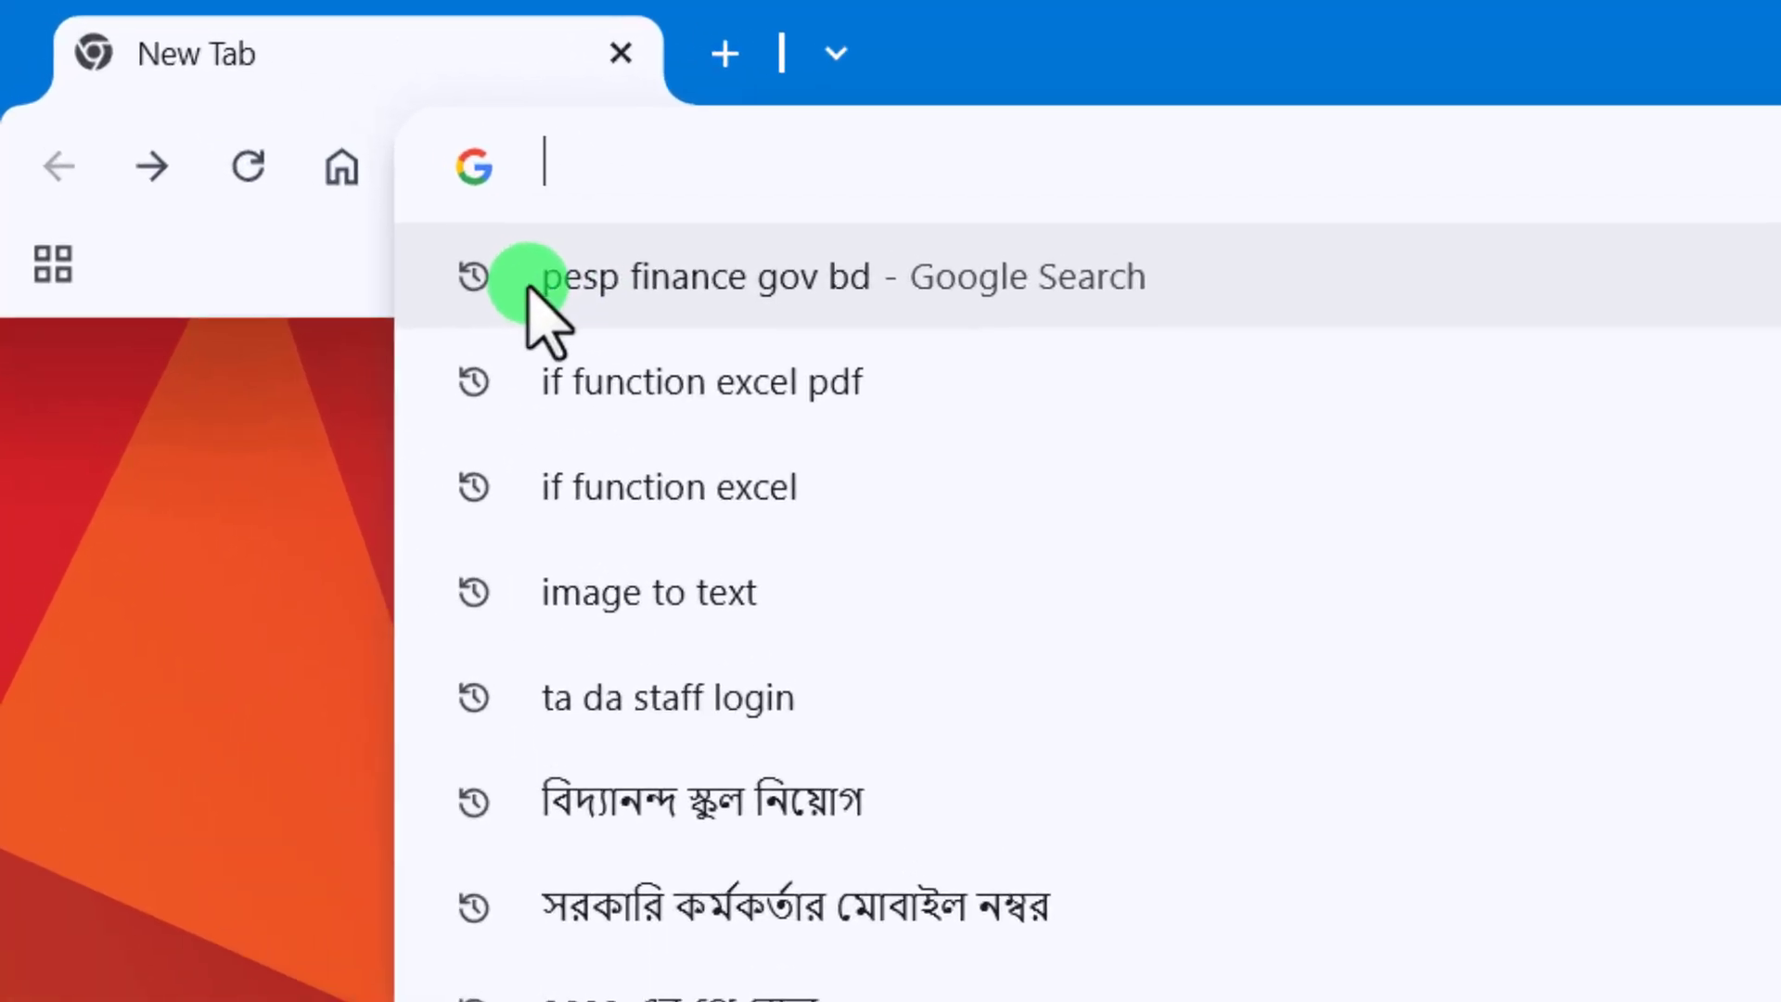
click(874, 297)
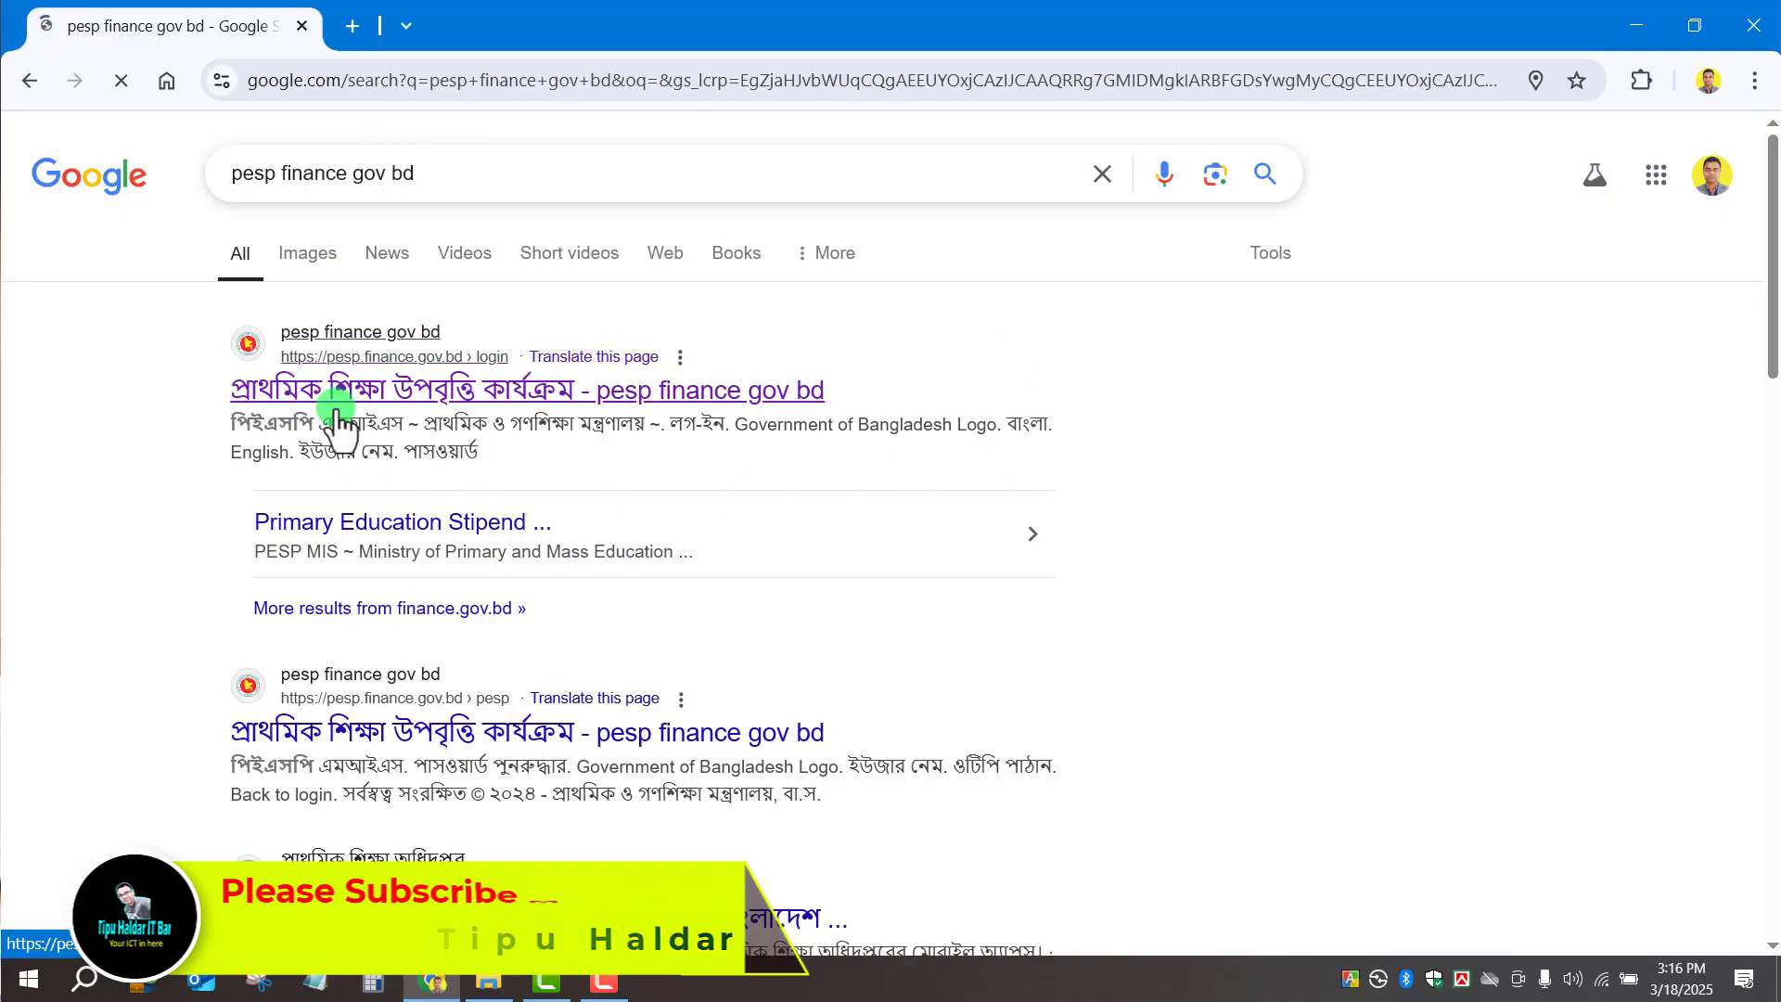
click(479, 390)
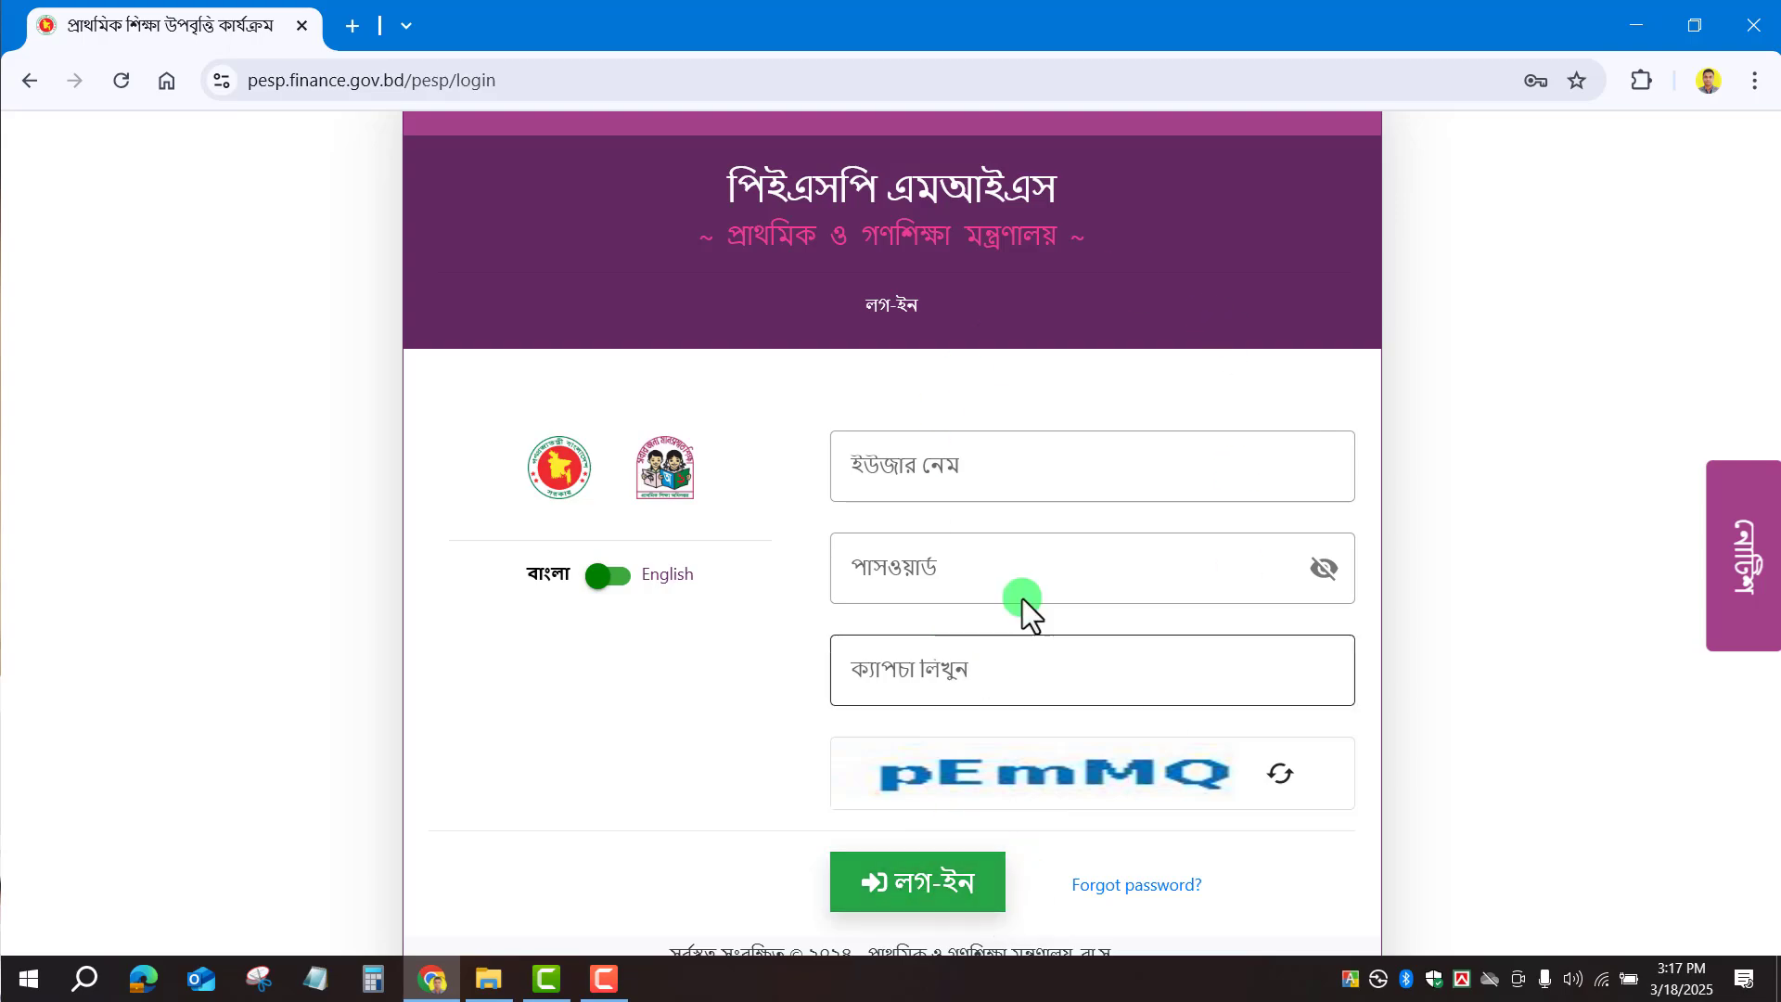
Log in with the username, account password and captcha code.
click(988, 450)
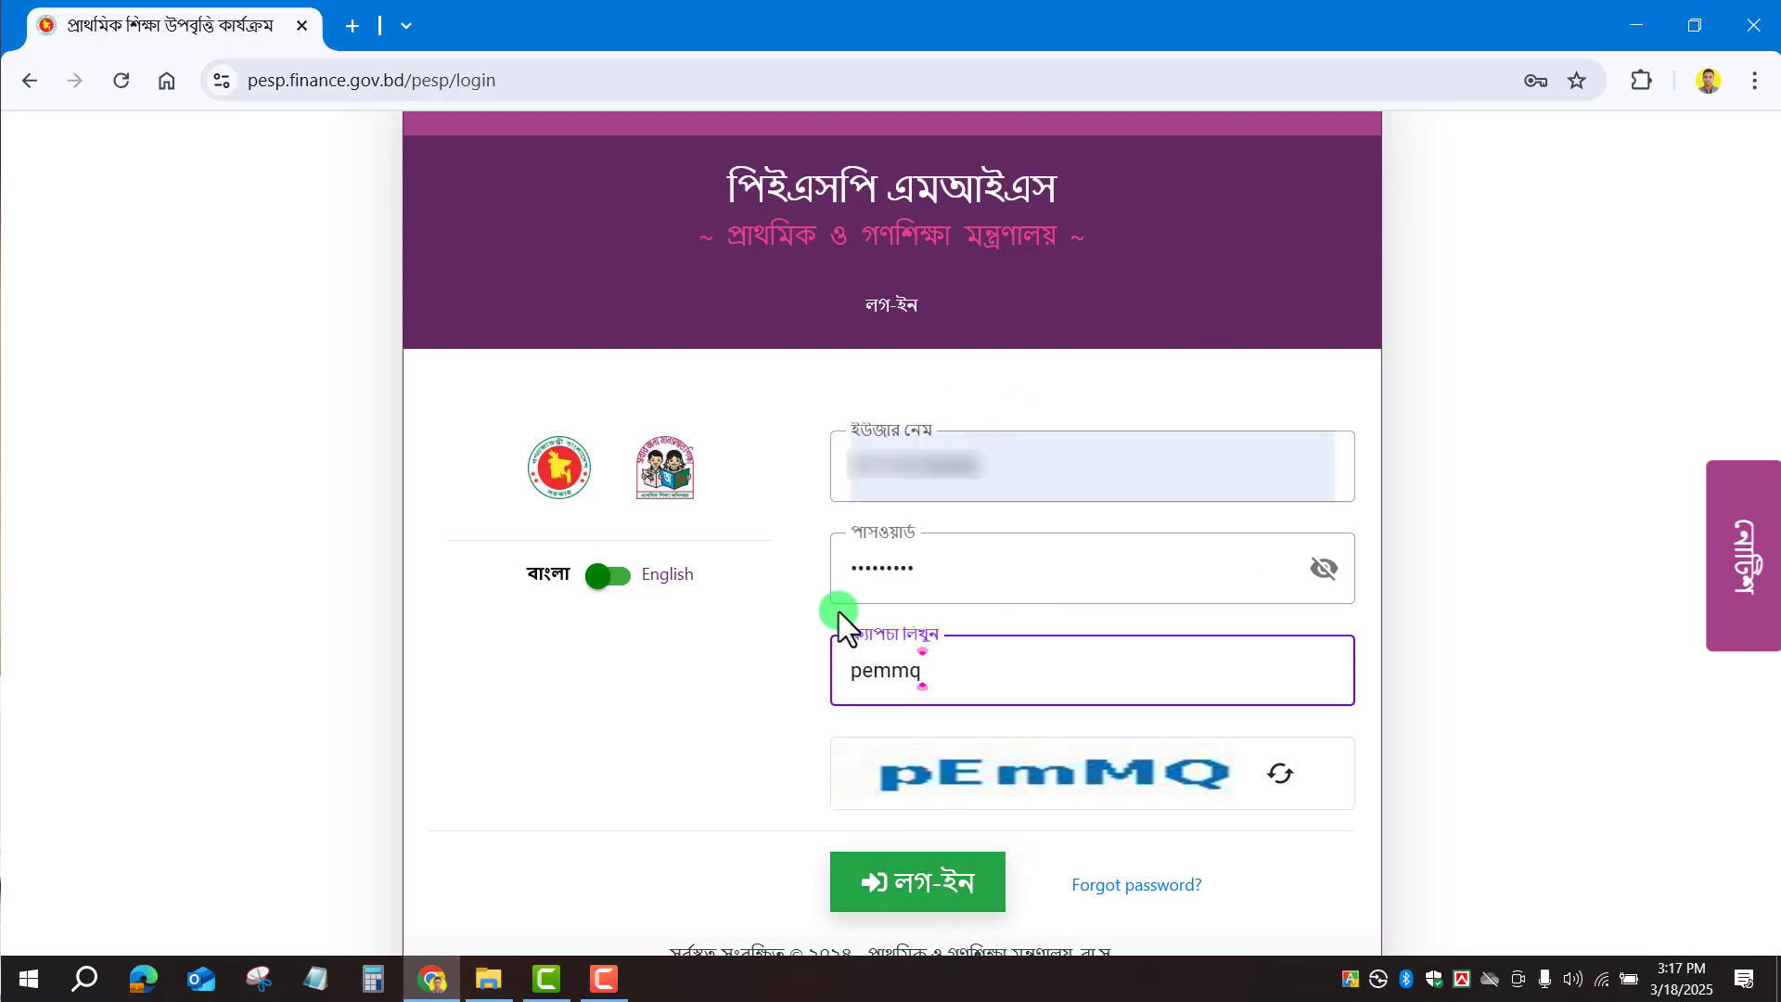
click(962, 883)
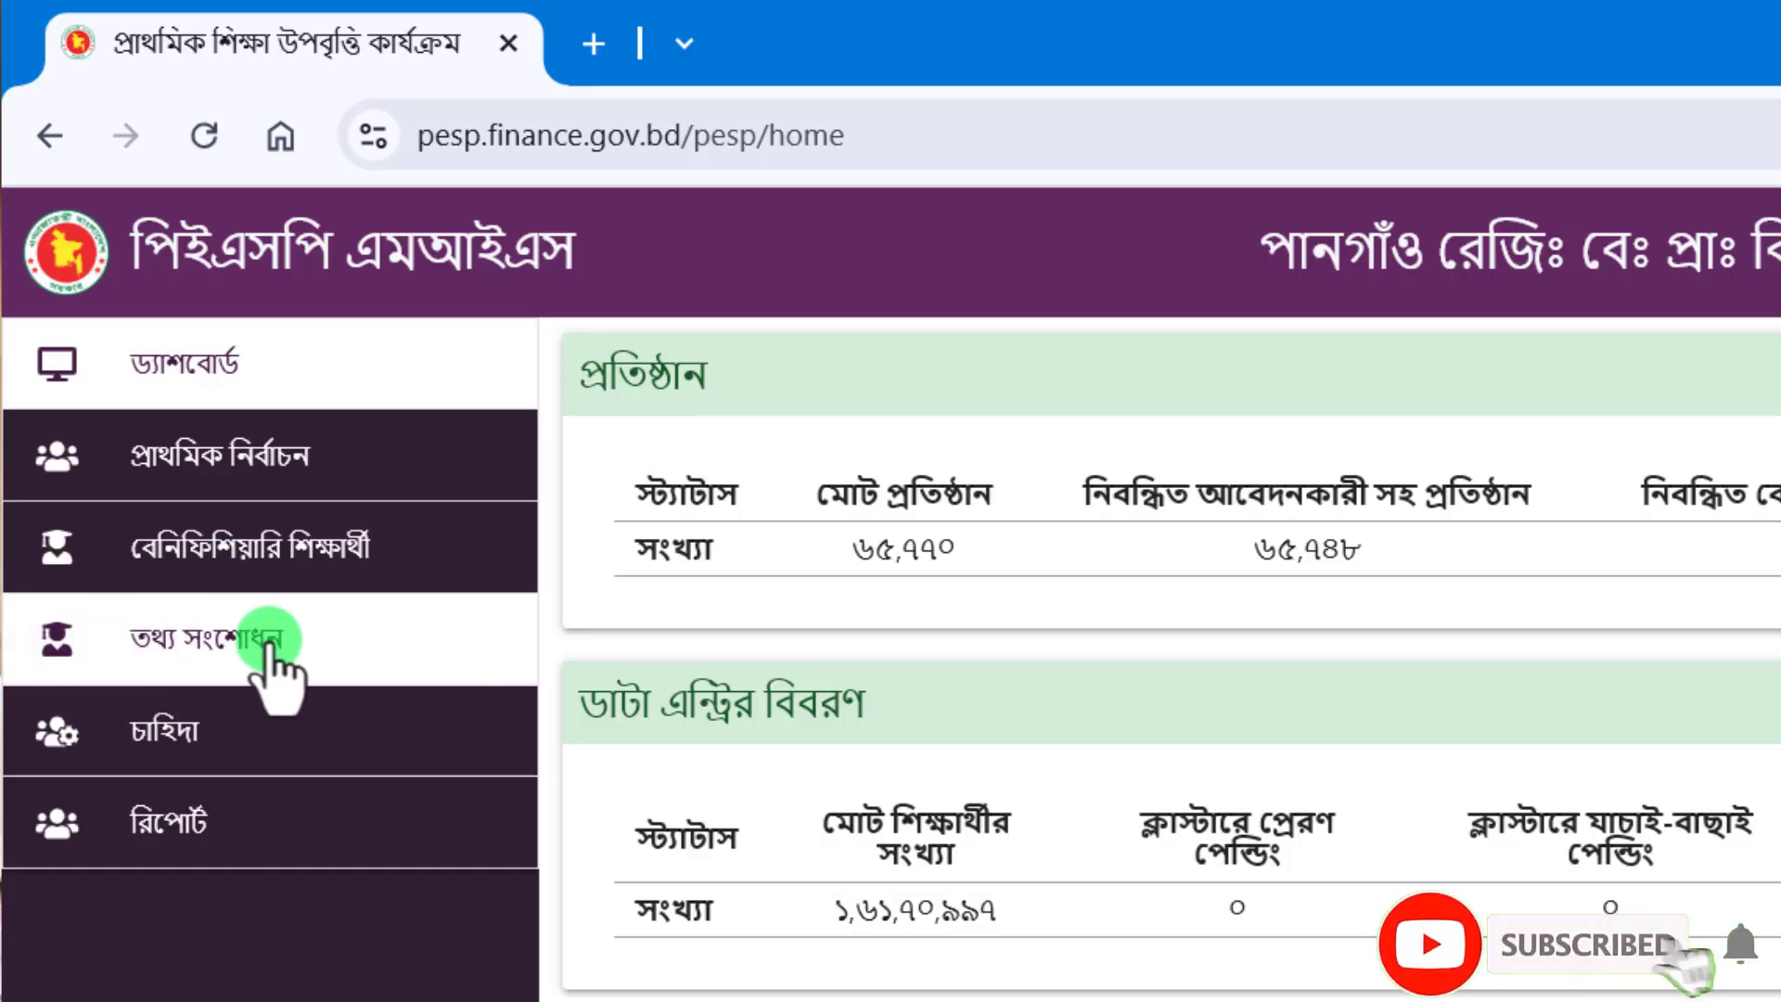
Open the তথ্য সংশোধন (যাচাইকরণ) list and edit the record of the pre-primary 5+ student with roll 1.
click(195, 636)
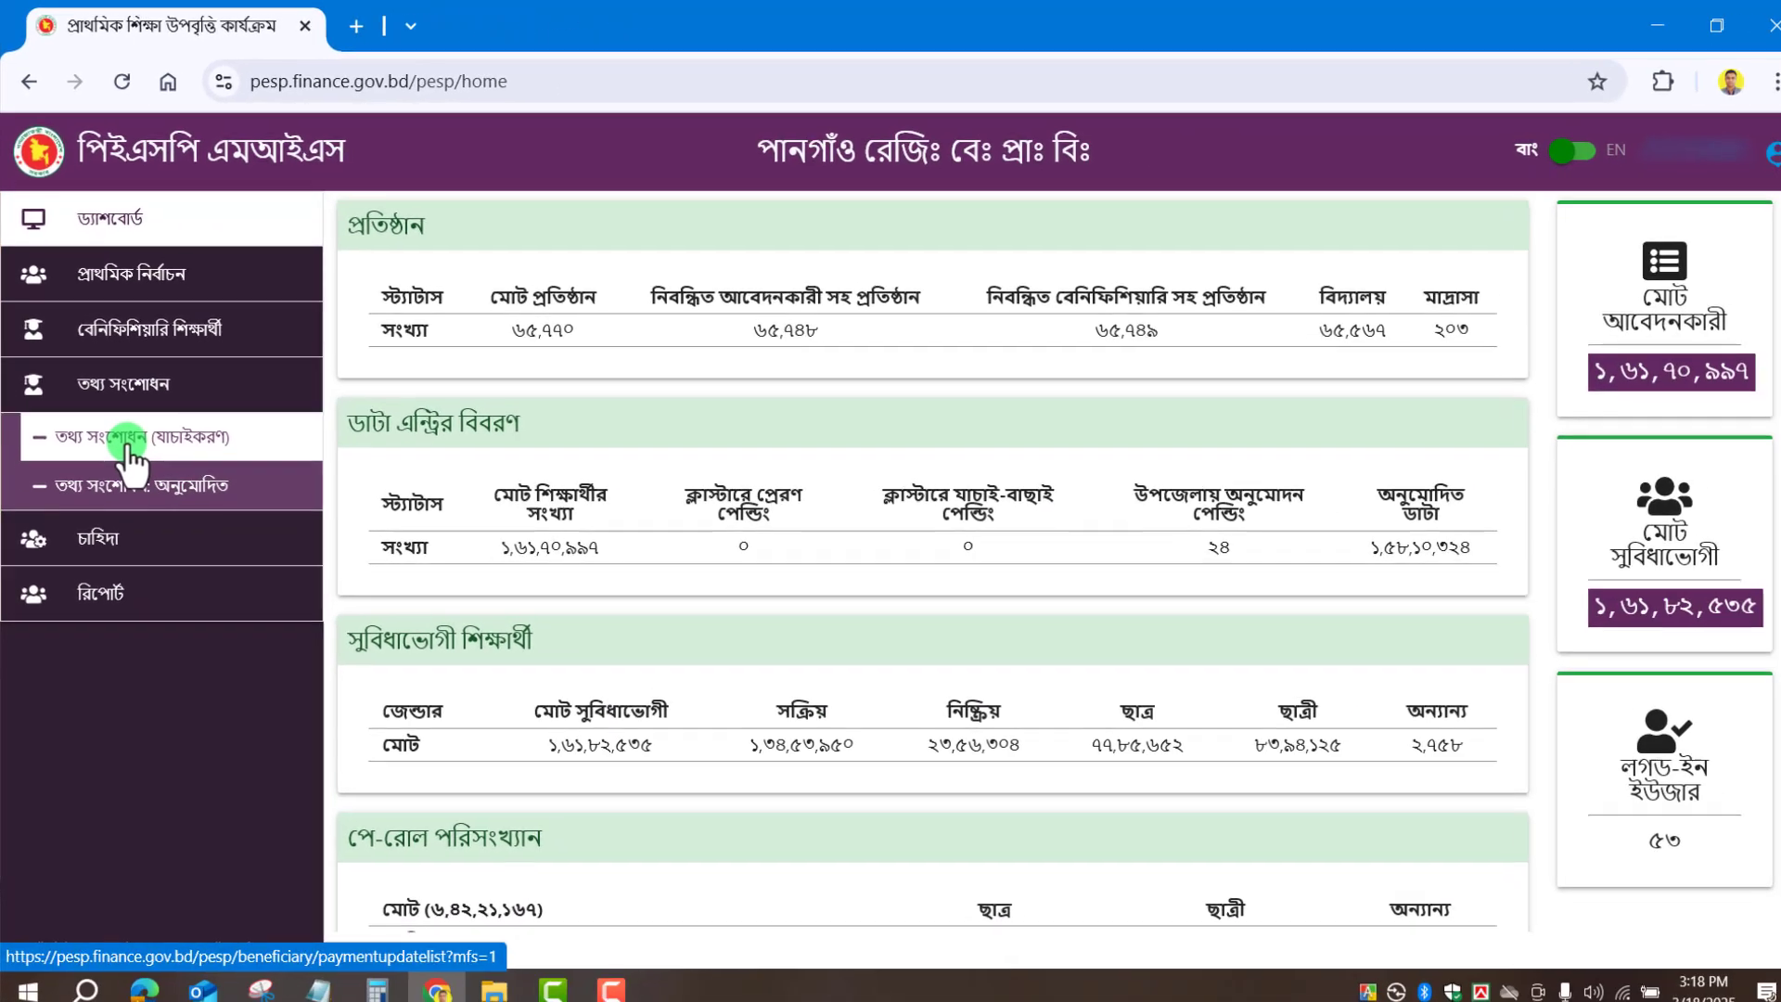
click(221, 733)
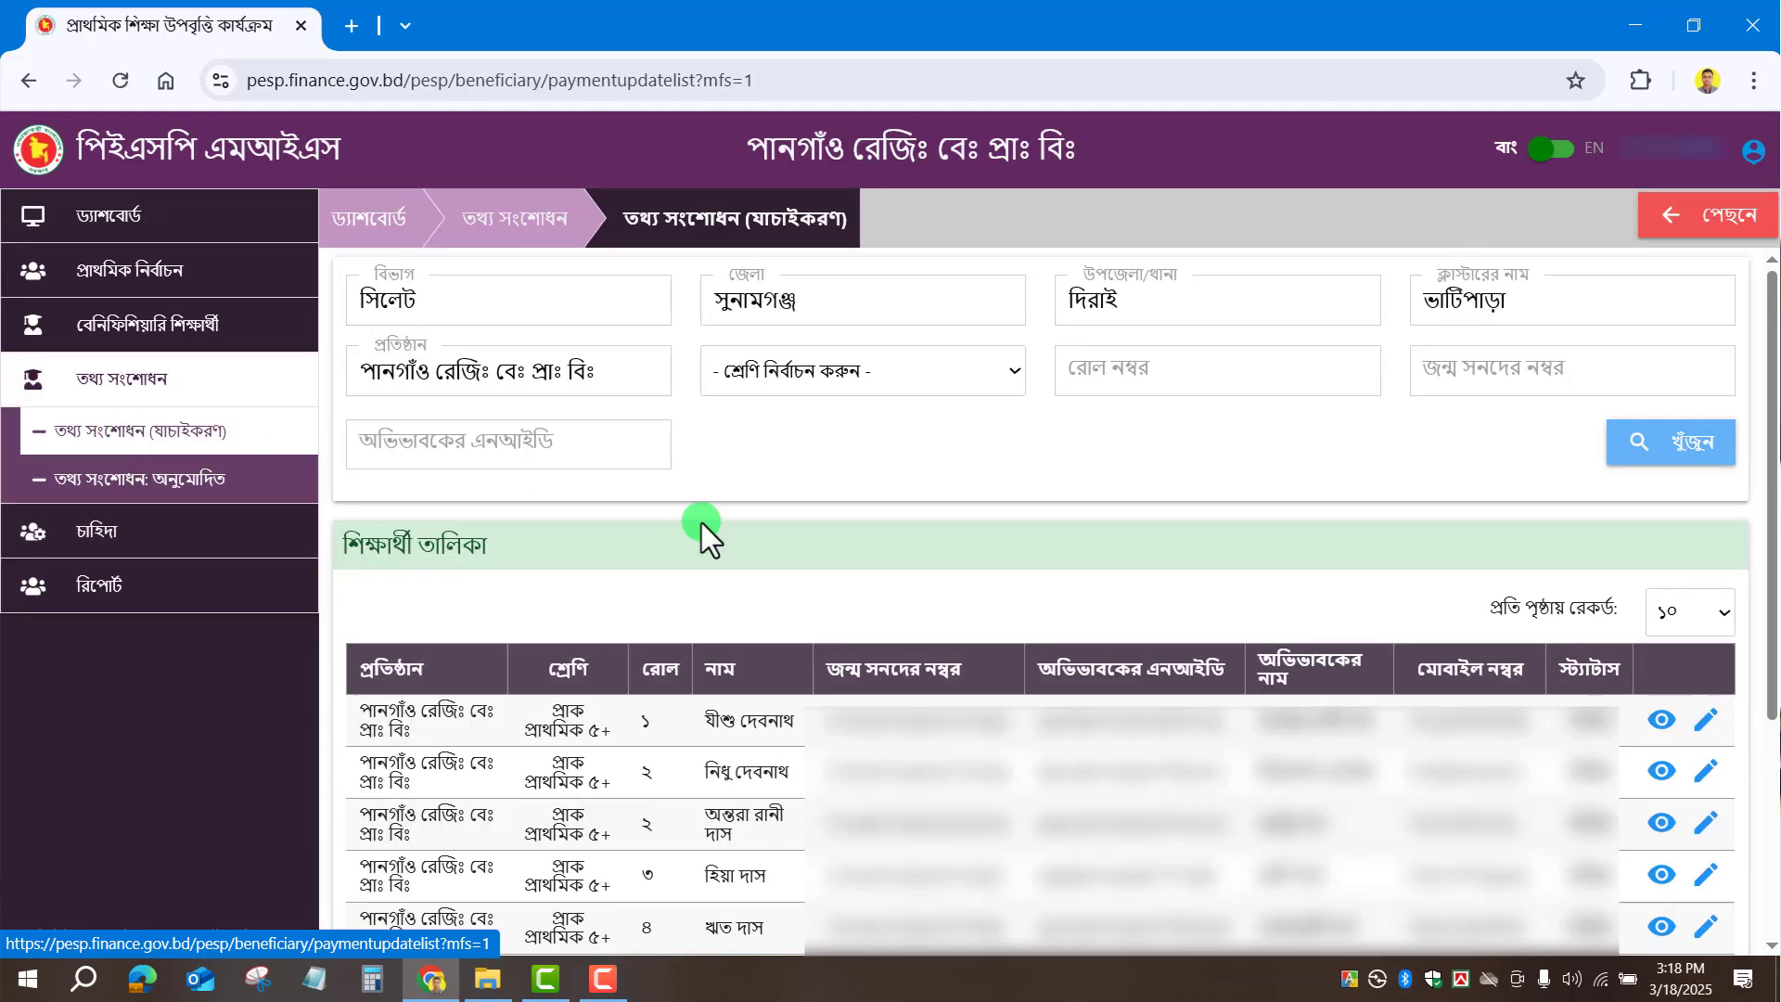
scroll(811, 649, down, 3)
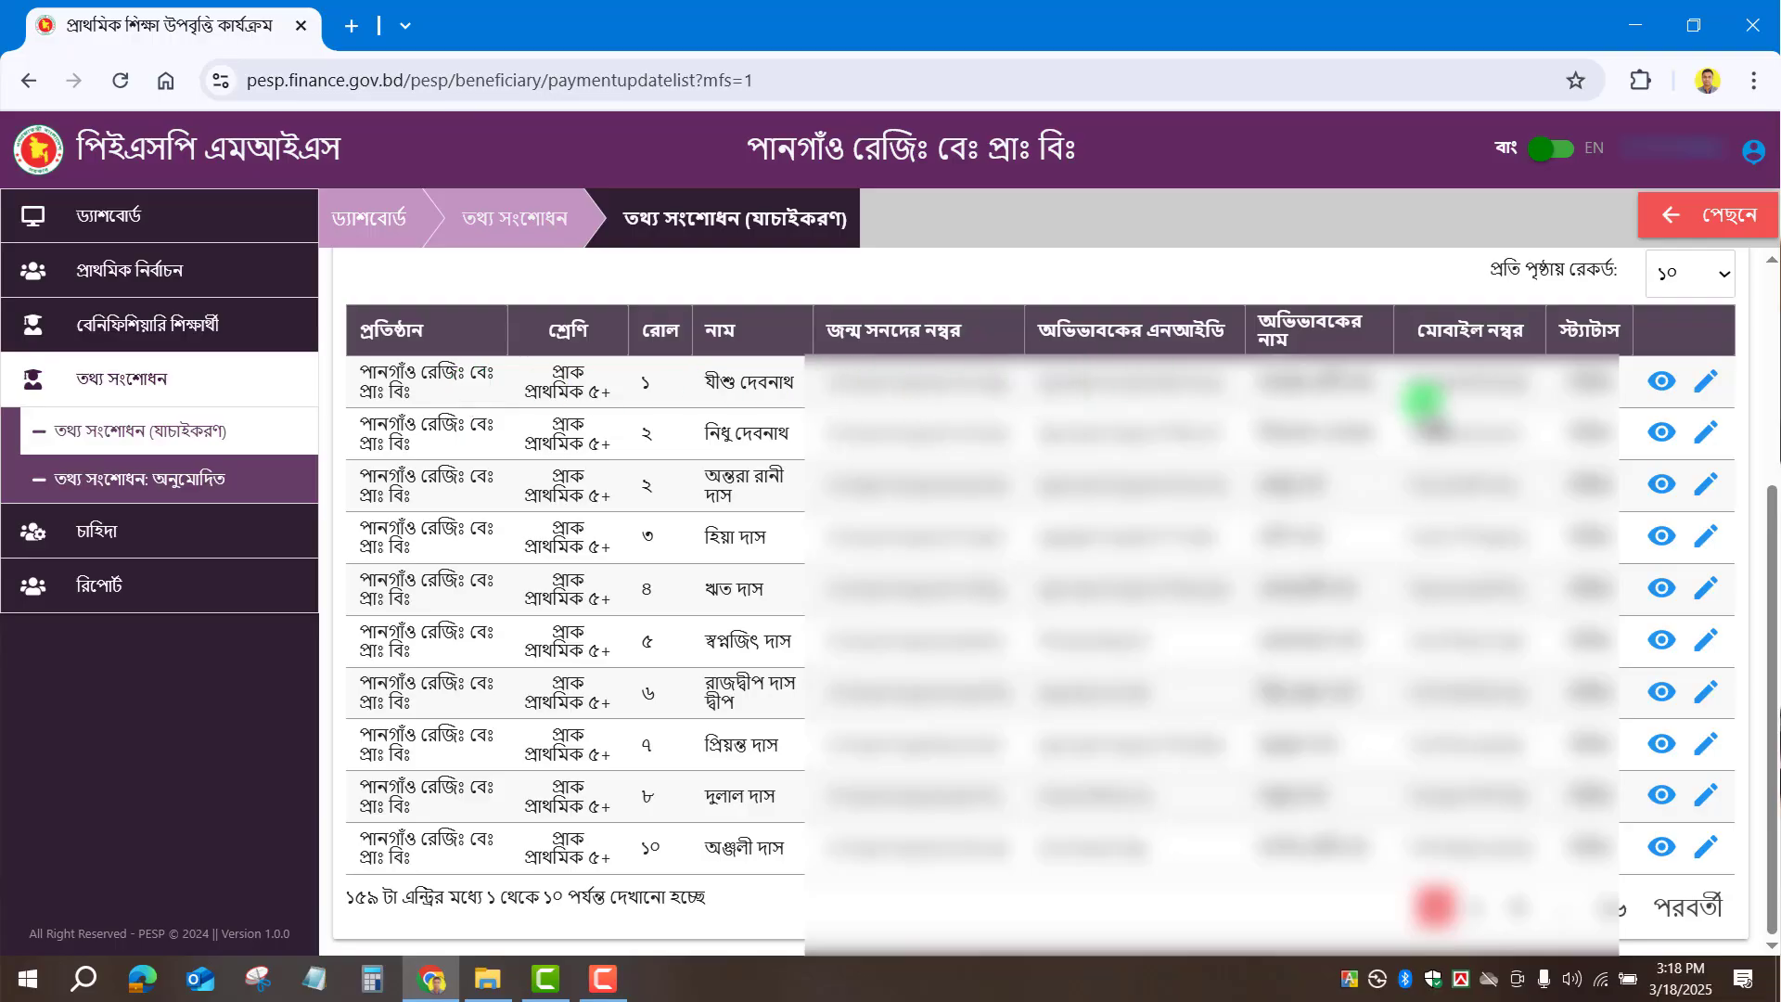
click(1705, 382)
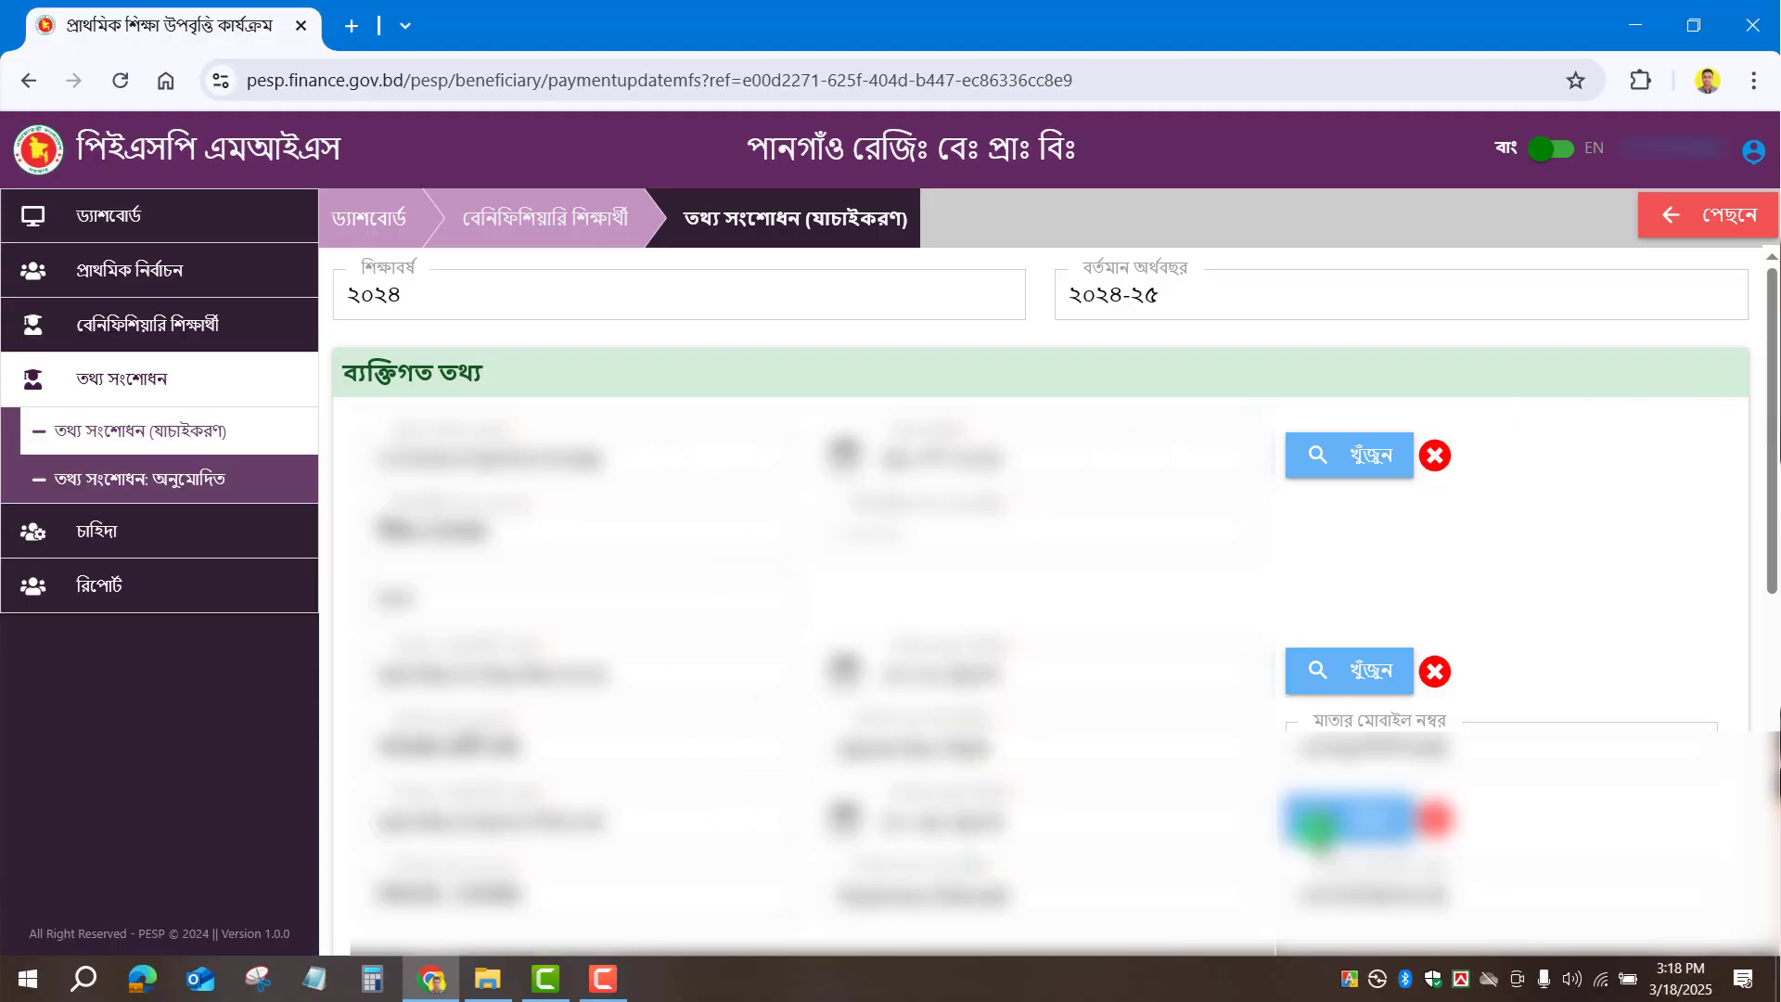
Check the academic year and current fiscal year in the student's record.
click(430, 286)
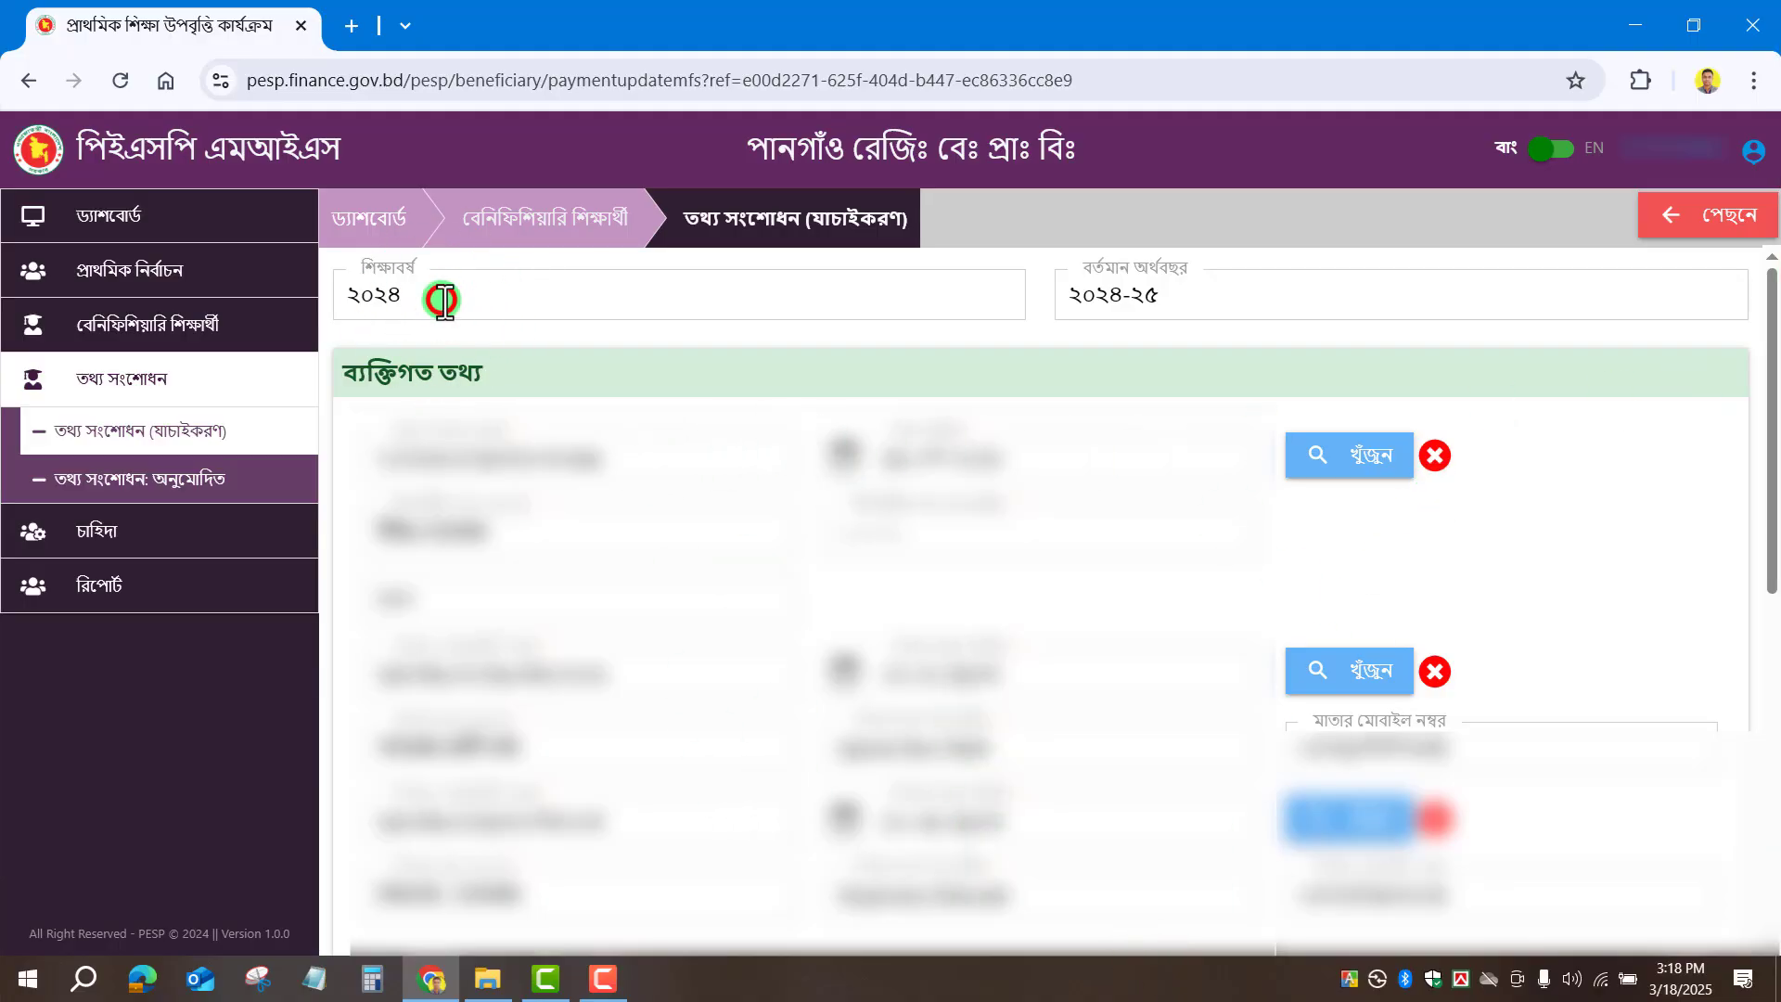
drag(441, 286, 320, 306)
drag(1256, 292, 1074, 295)
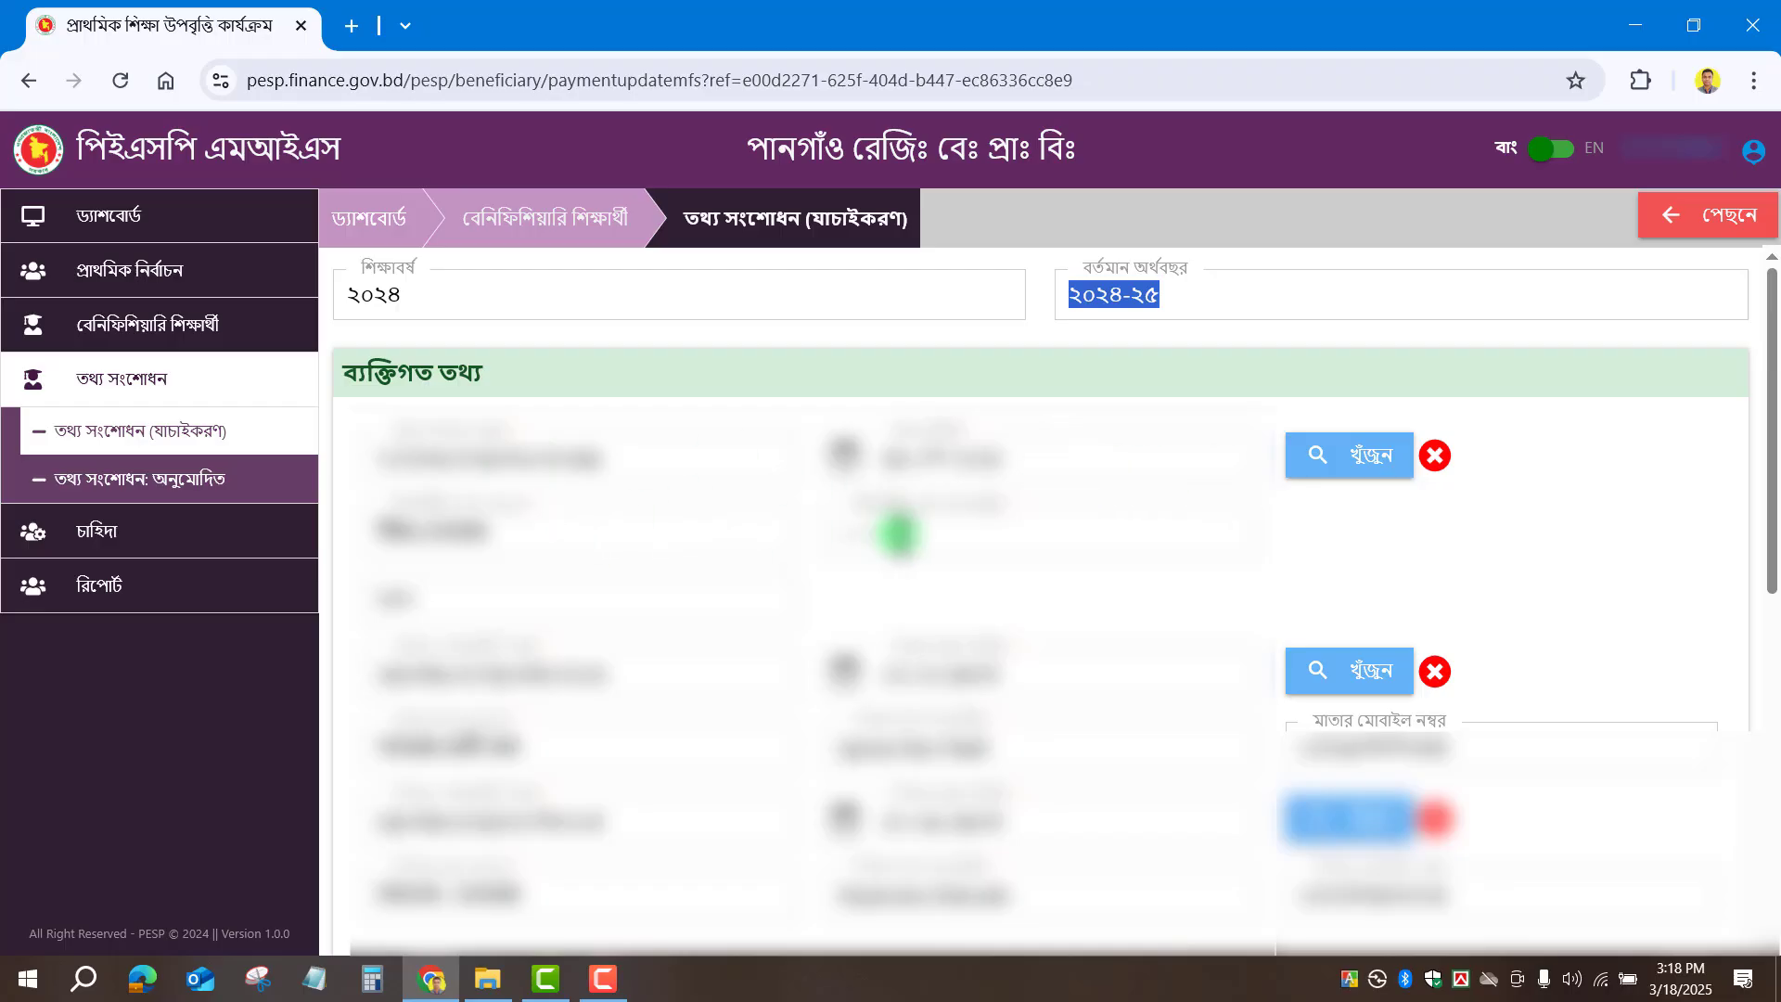
Verify the student's birth registration, the mother's NID and the father's NID.
click(1352, 459)
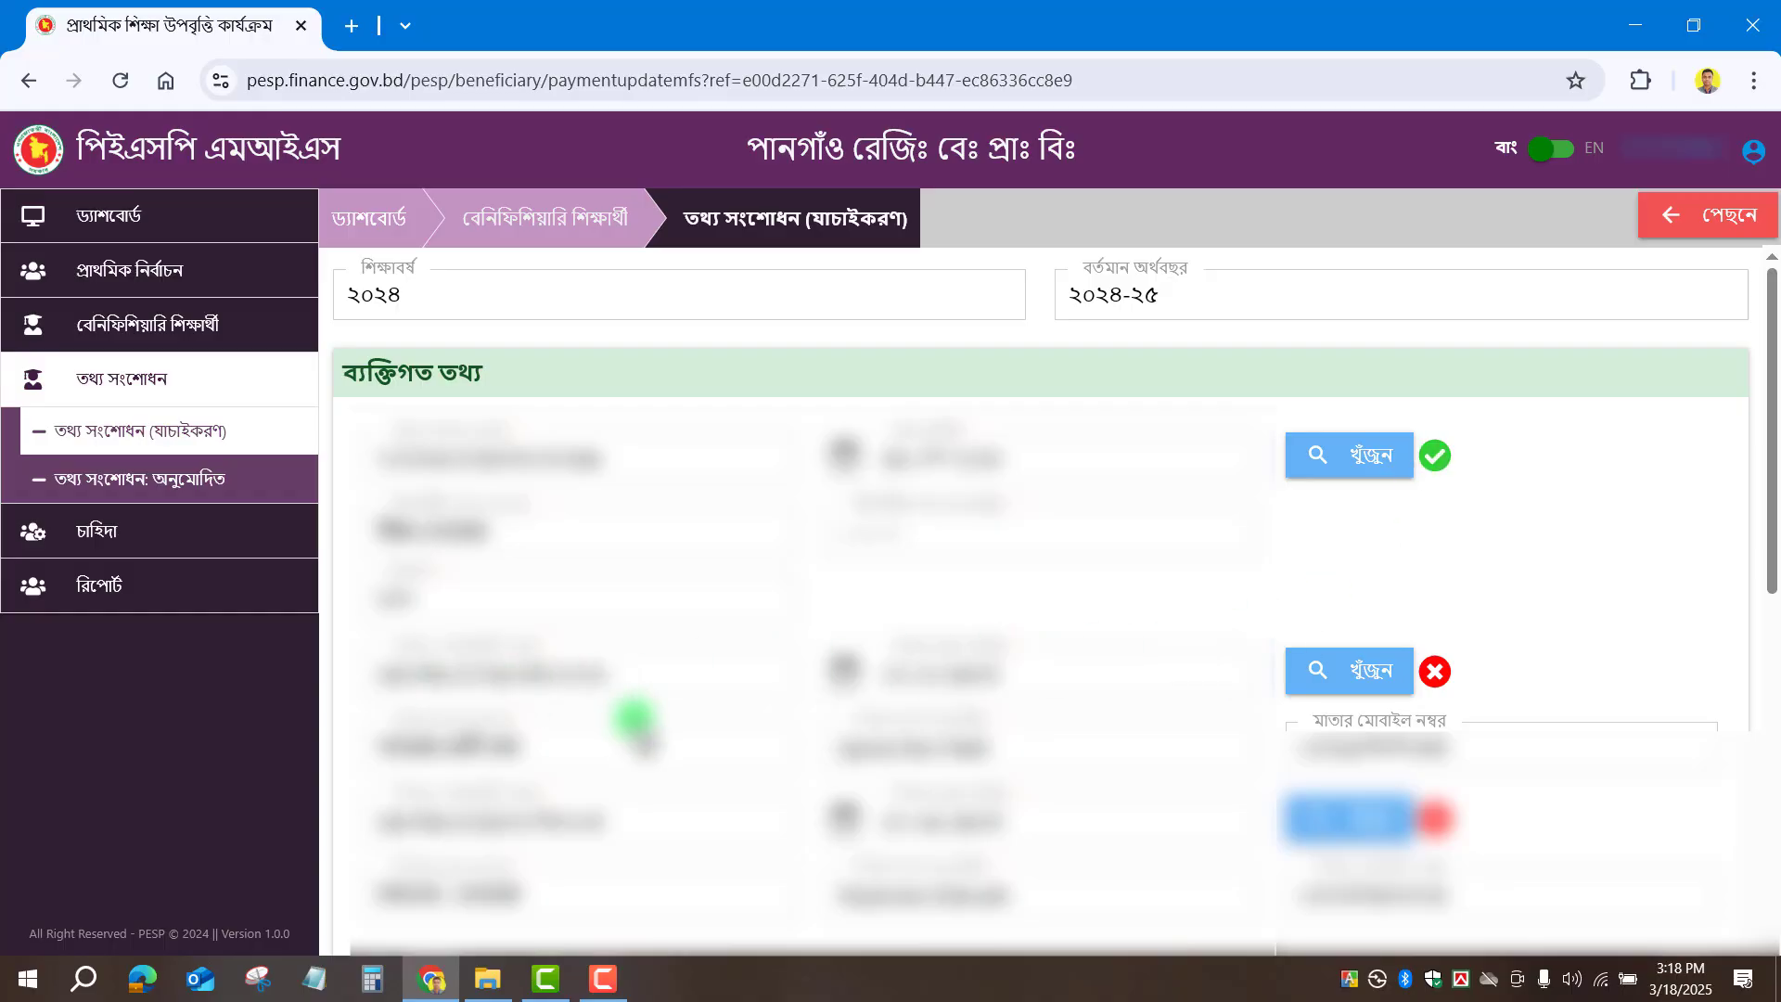
click(1382, 685)
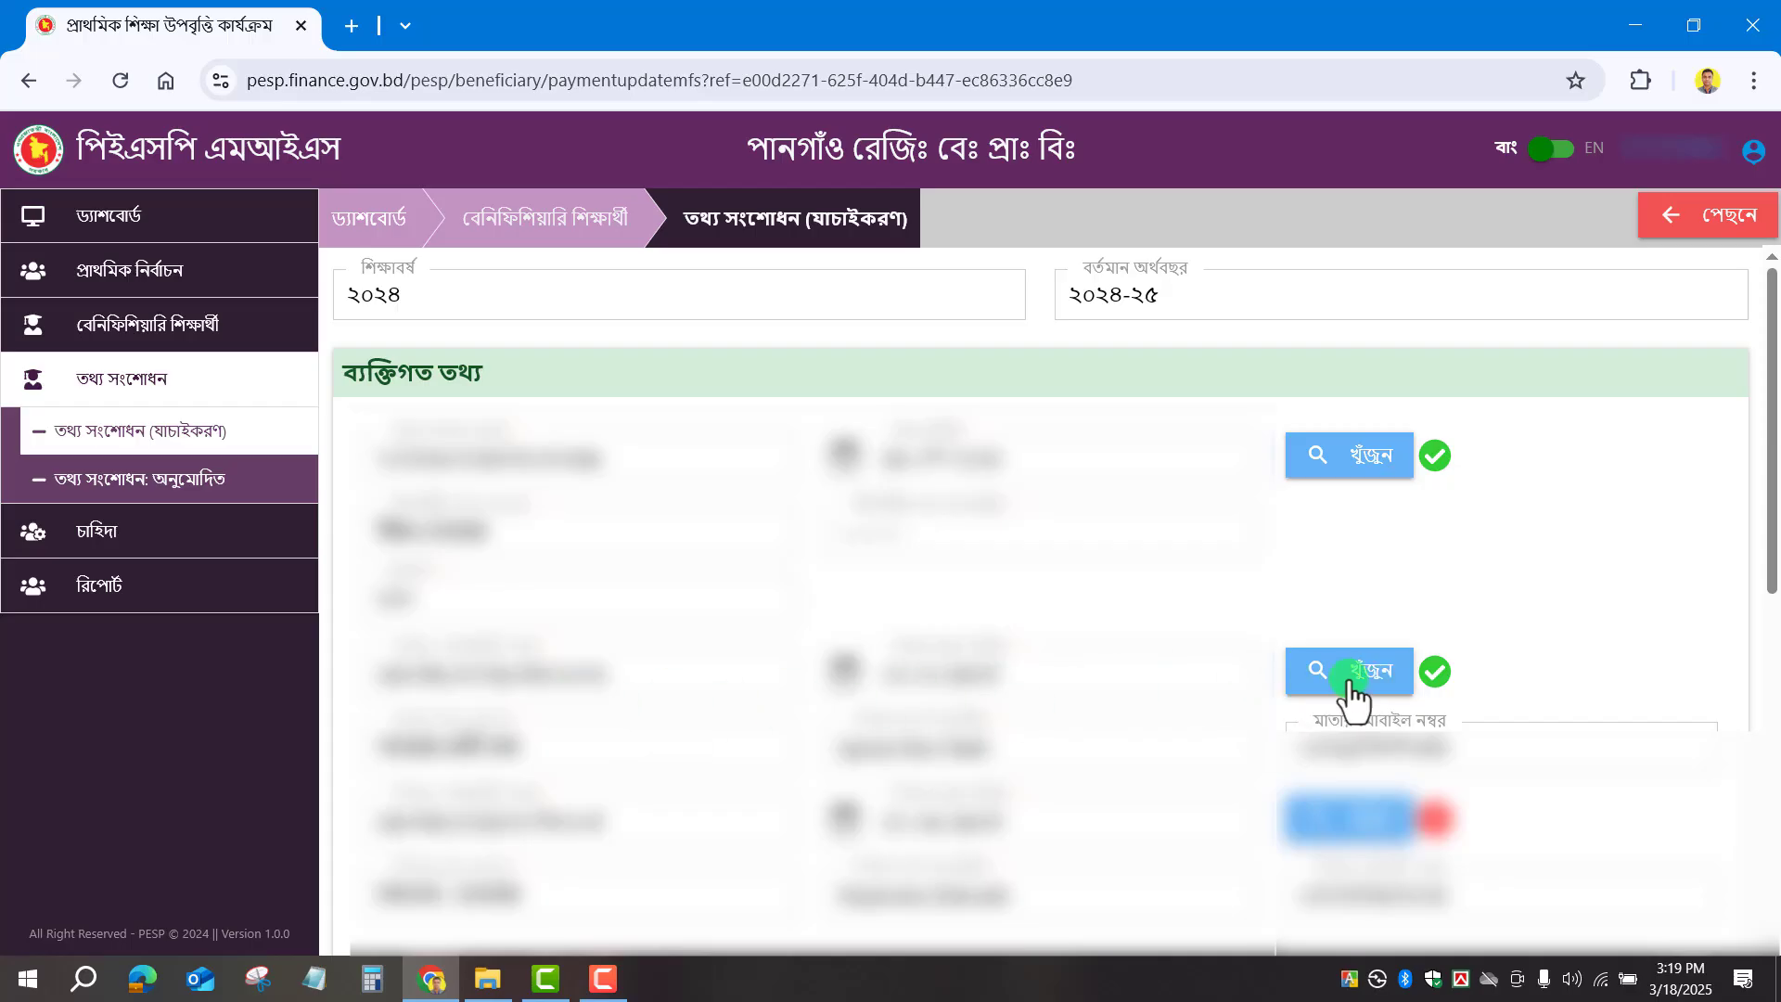
scroll(1349, 685, down, 5)
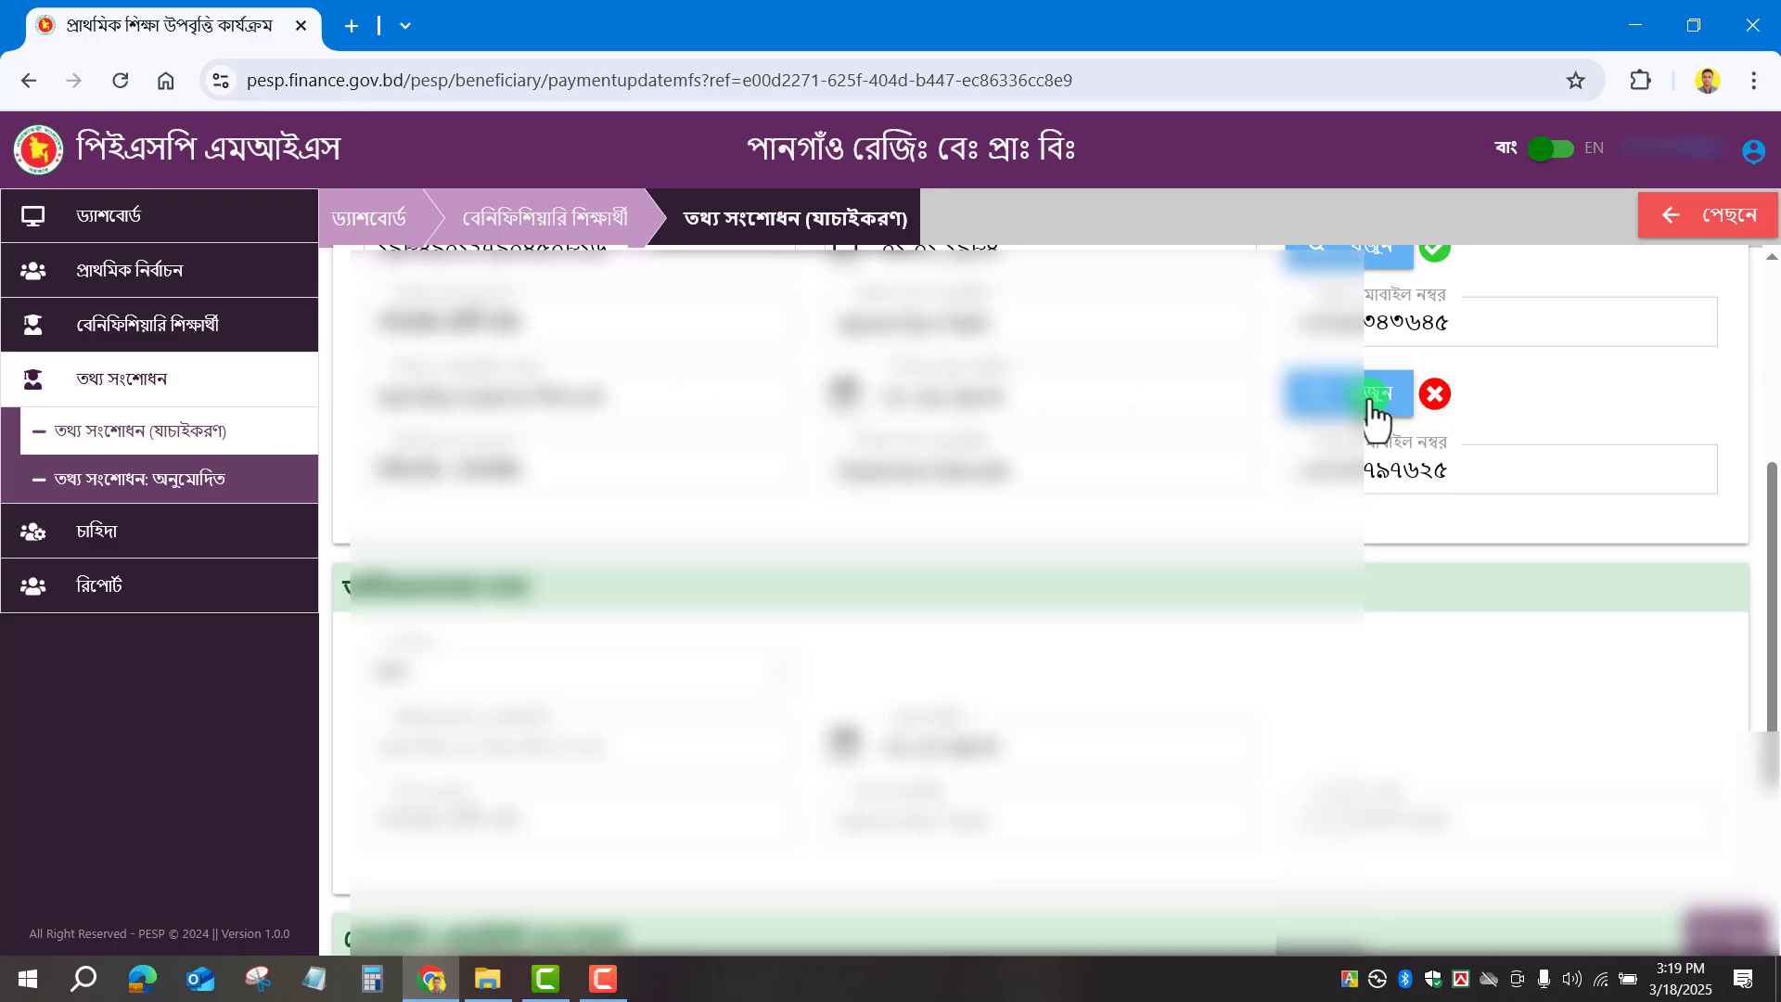
click(1370, 397)
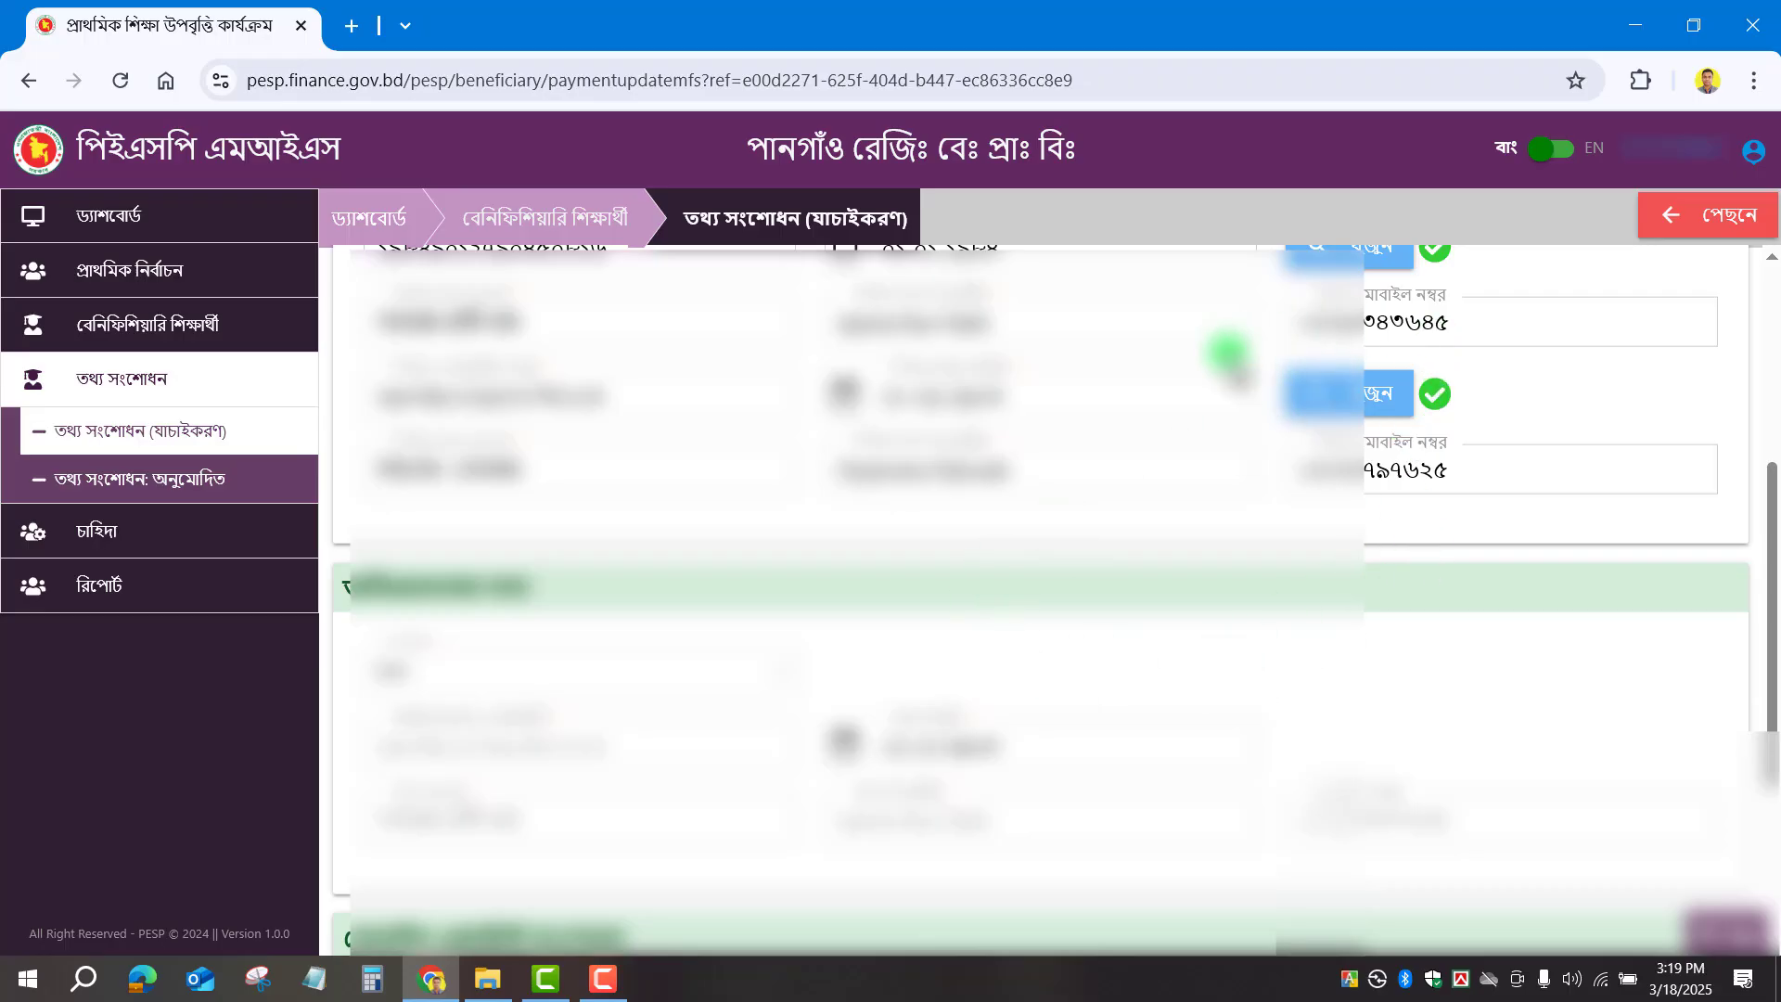
Review the guardian relationship options and the father's and mother's mobile numbers.
click(597, 674)
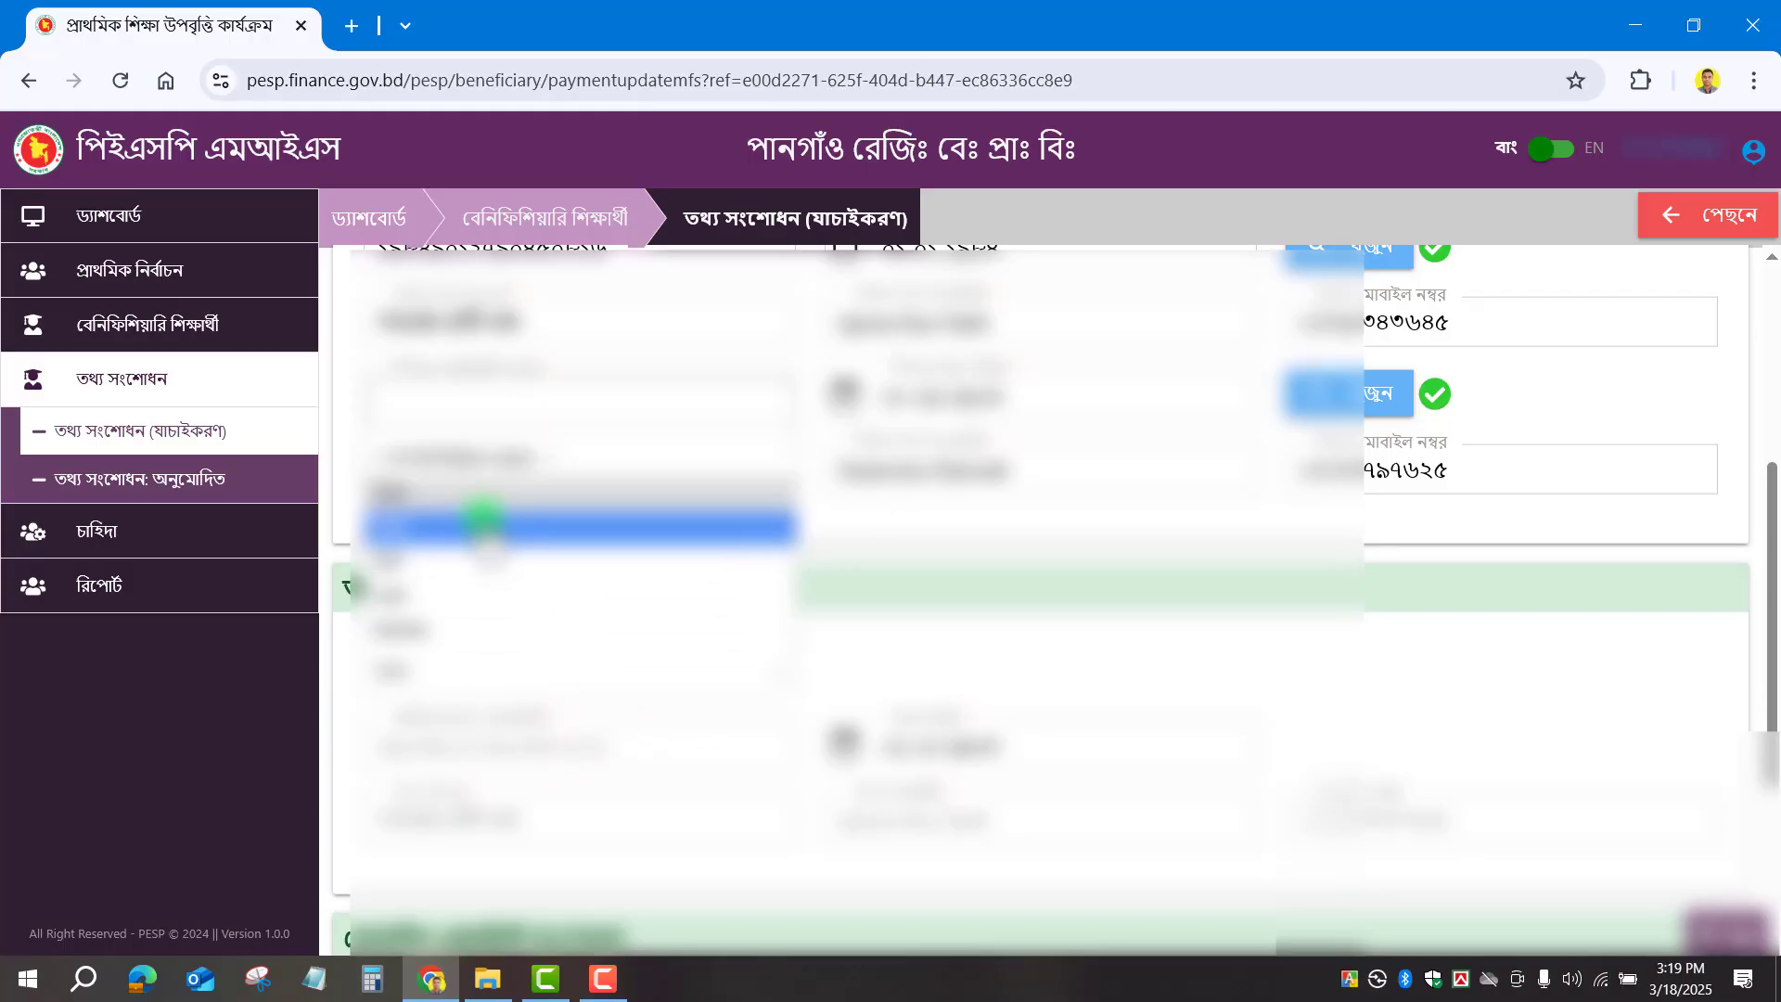
click(1193, 646)
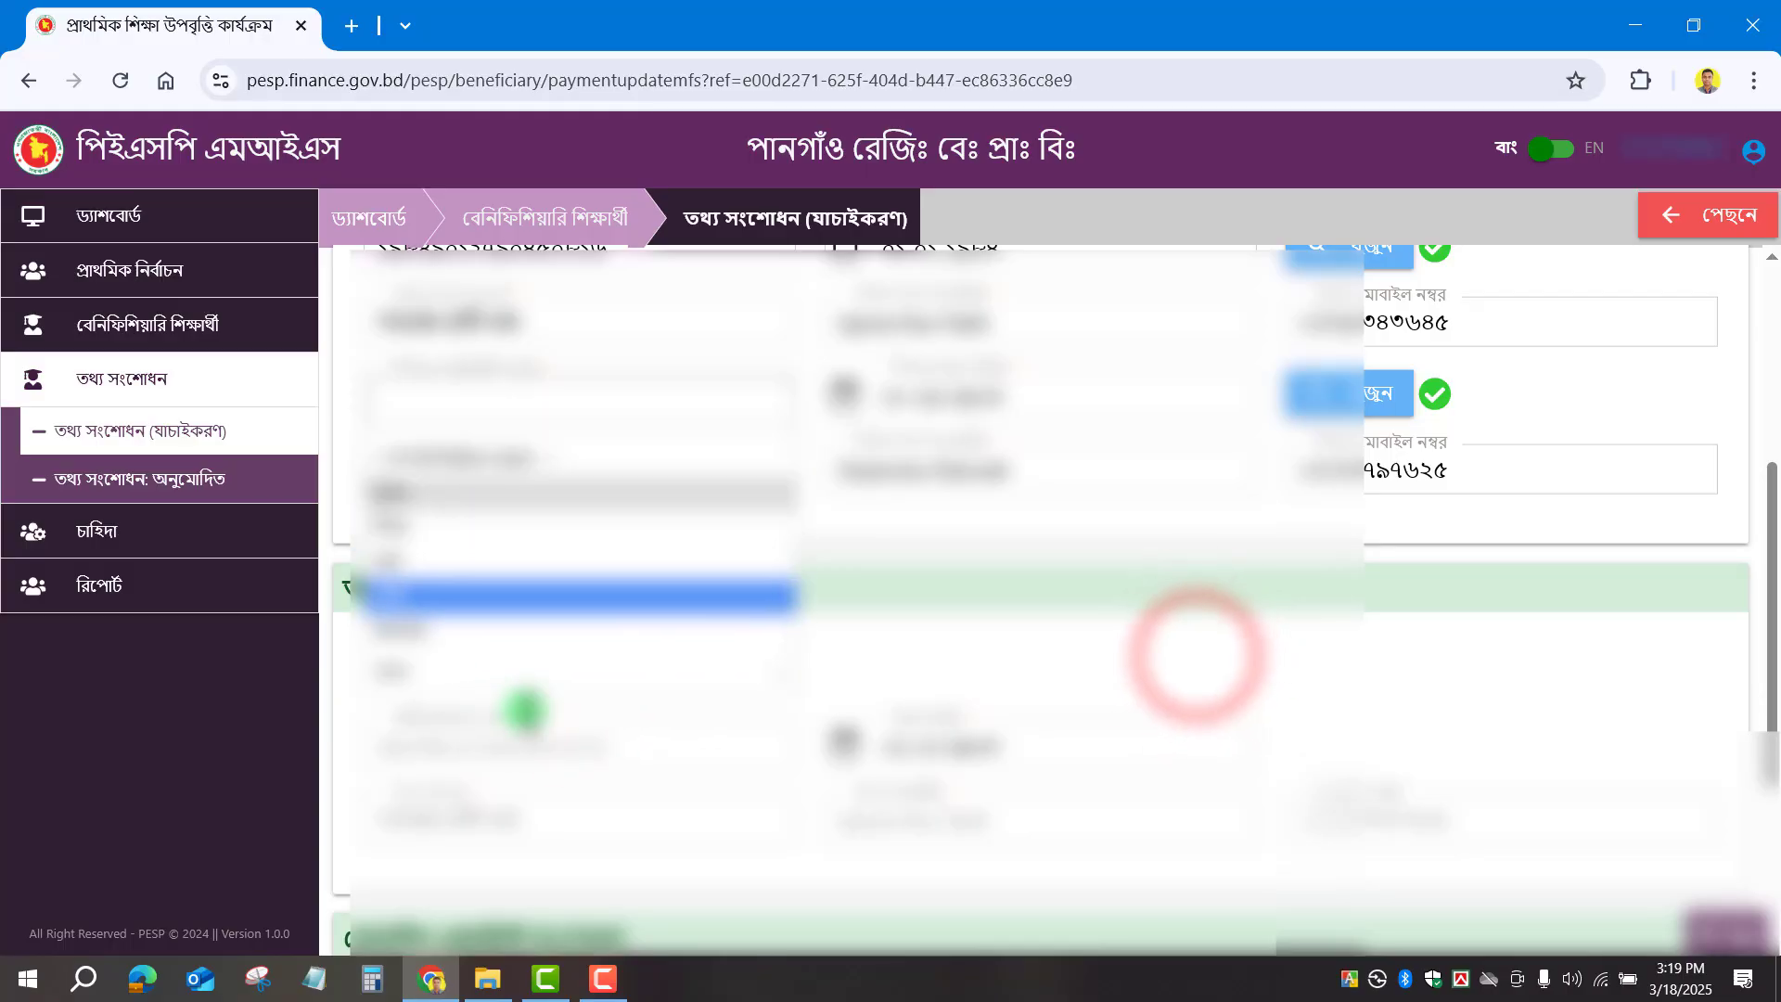
click(1478, 469)
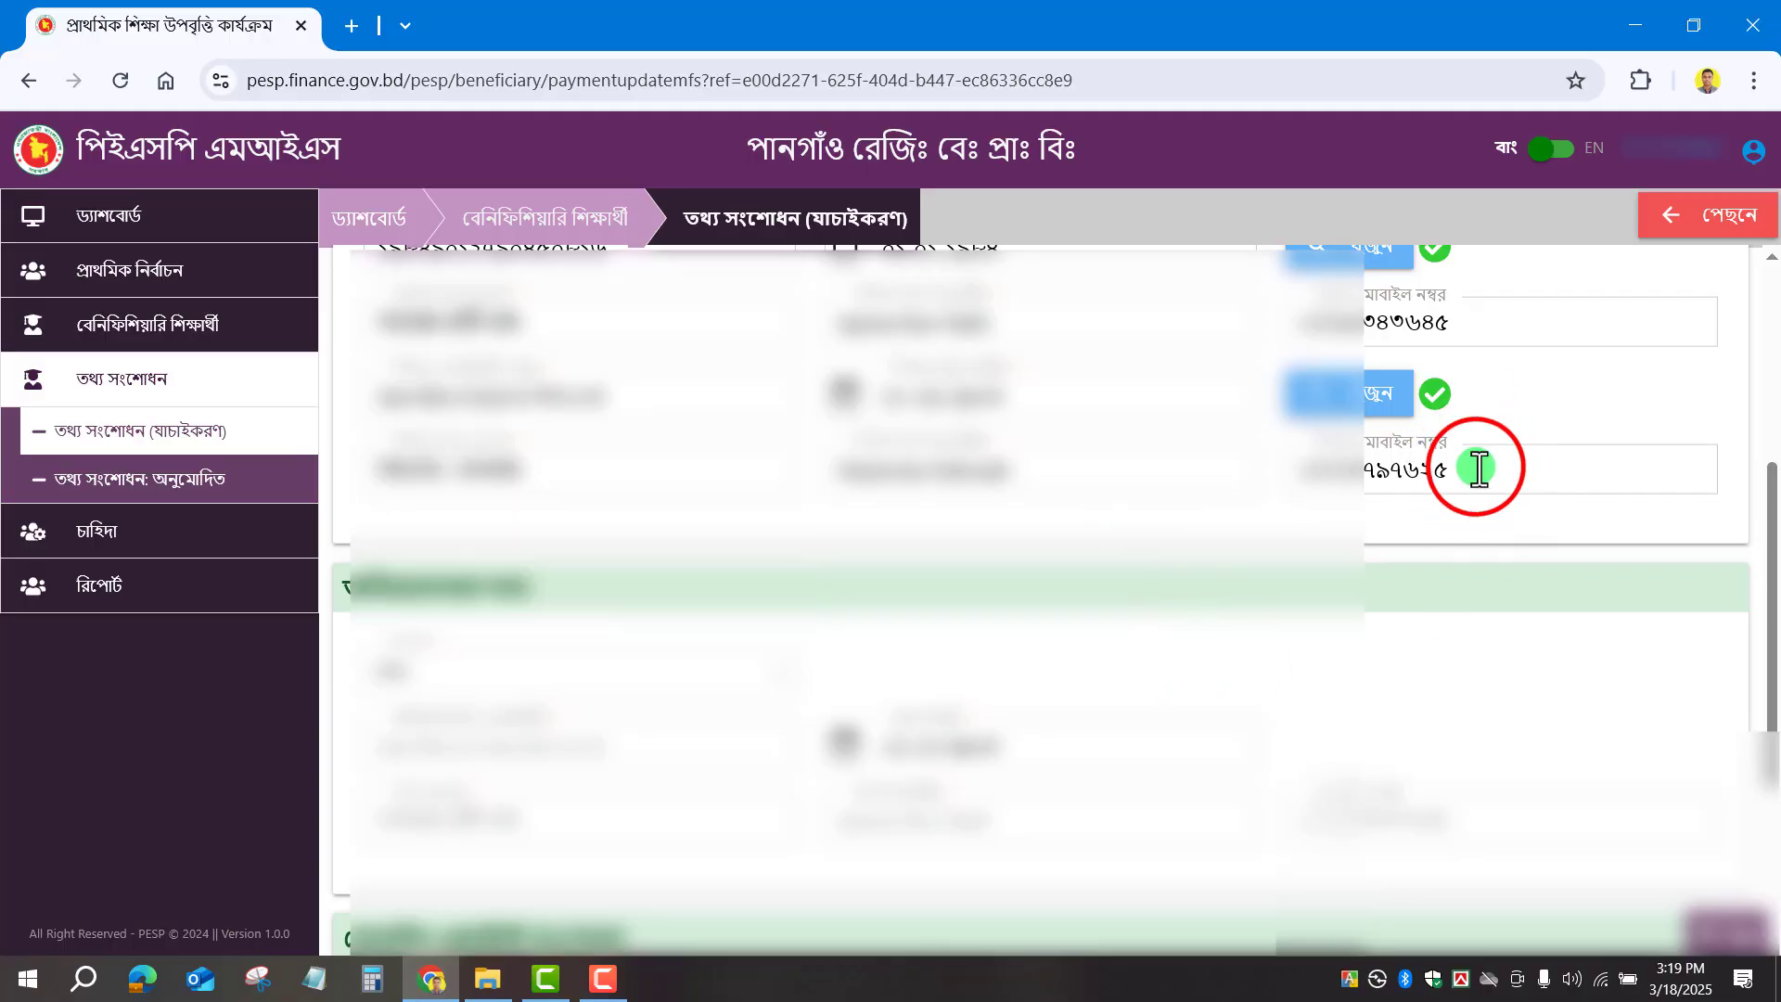
drag(1479, 468, 1338, 553)
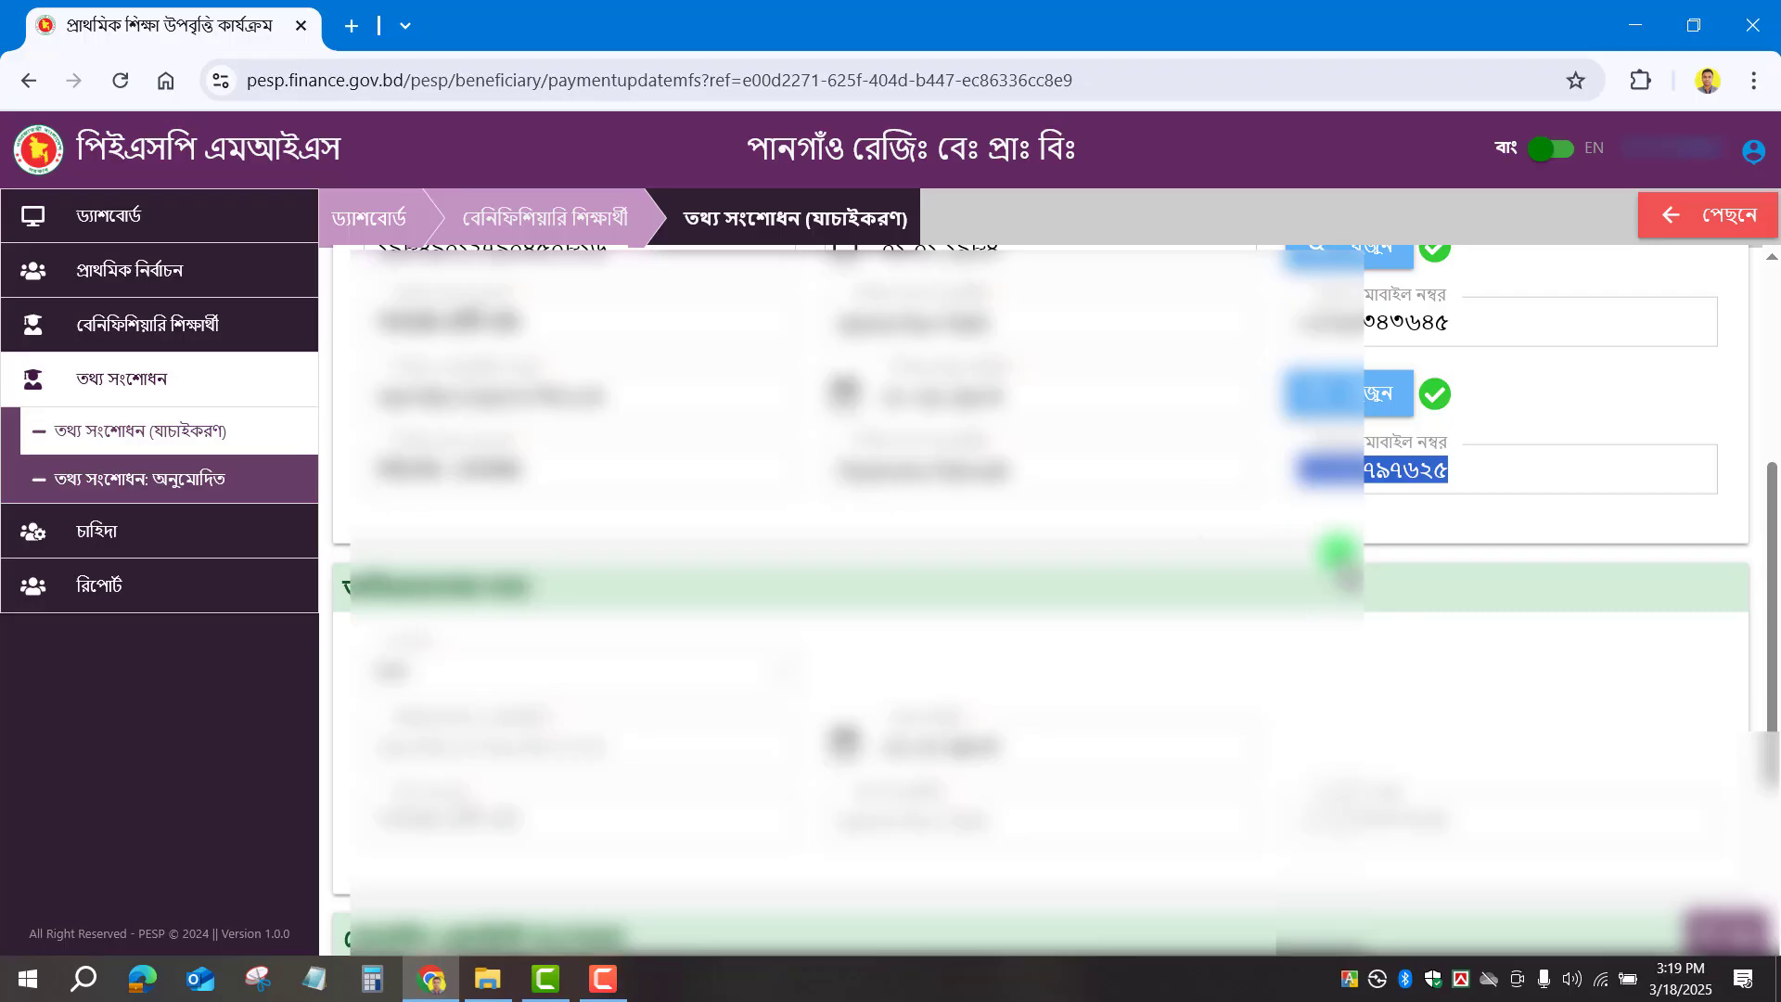
click(1475, 322)
drag(1479, 320, 1299, 320)
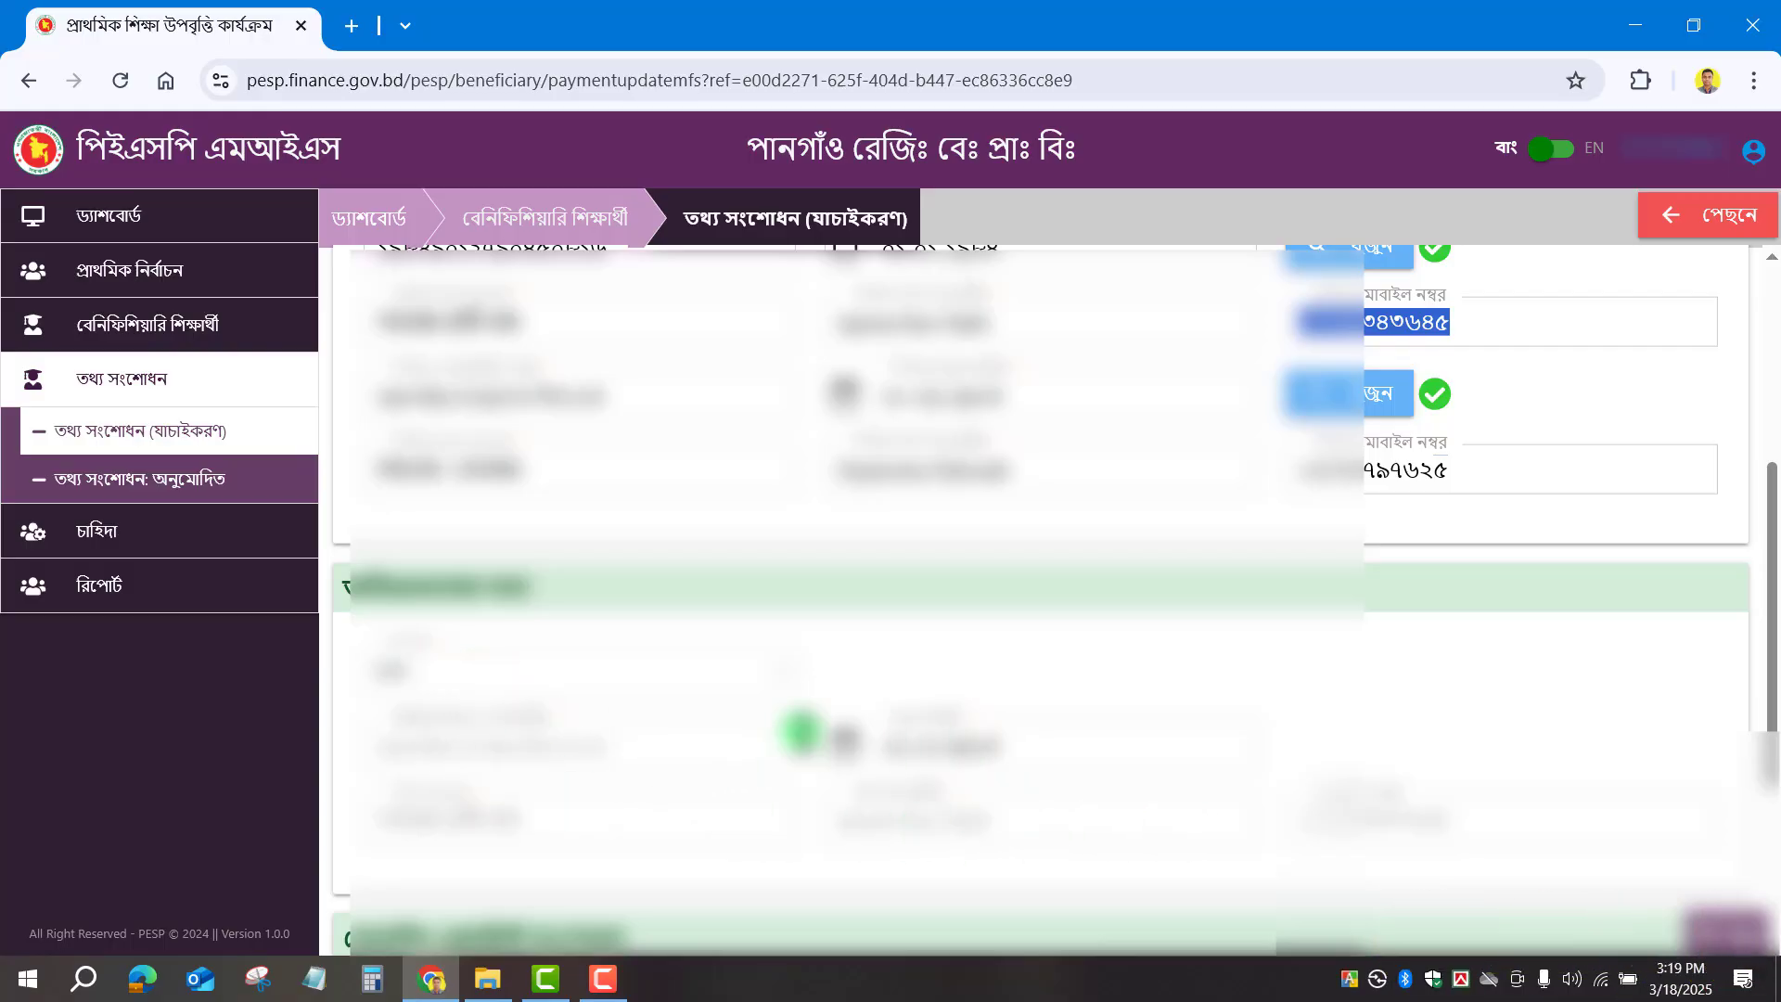
Inspect the name and selection fields in the payment account section below the guardian information.
scroll(1336, 707, down, 3)
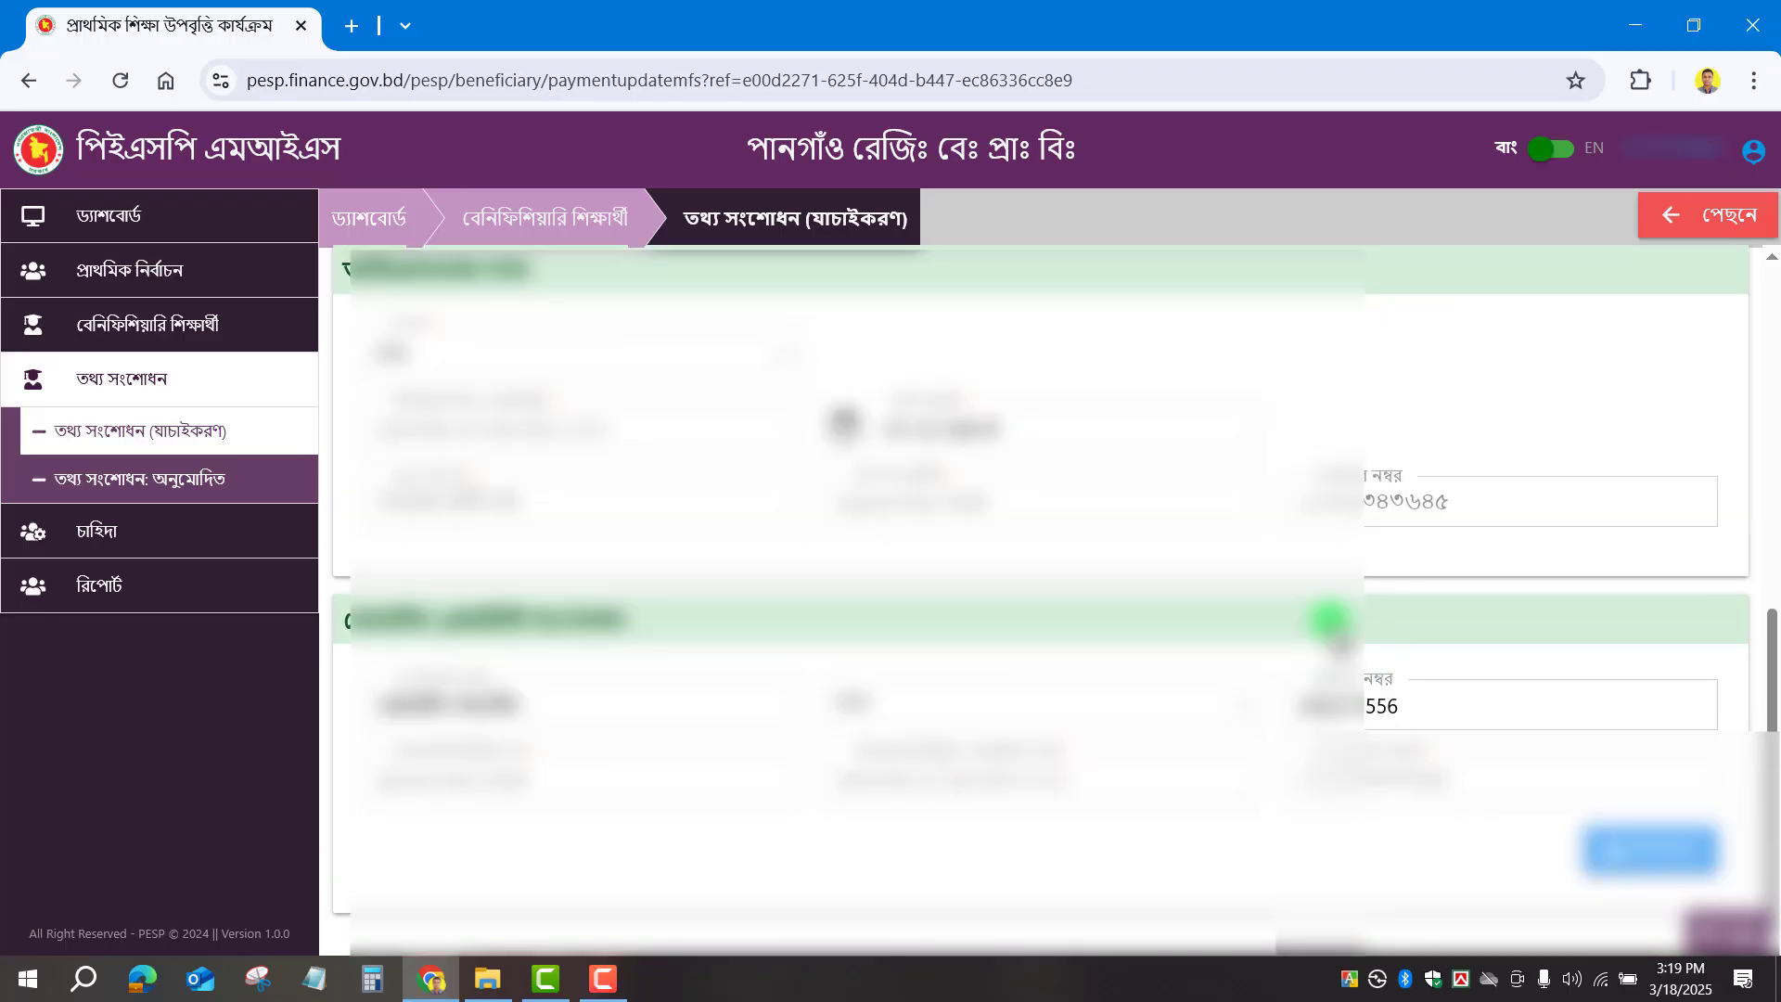
click(588, 676)
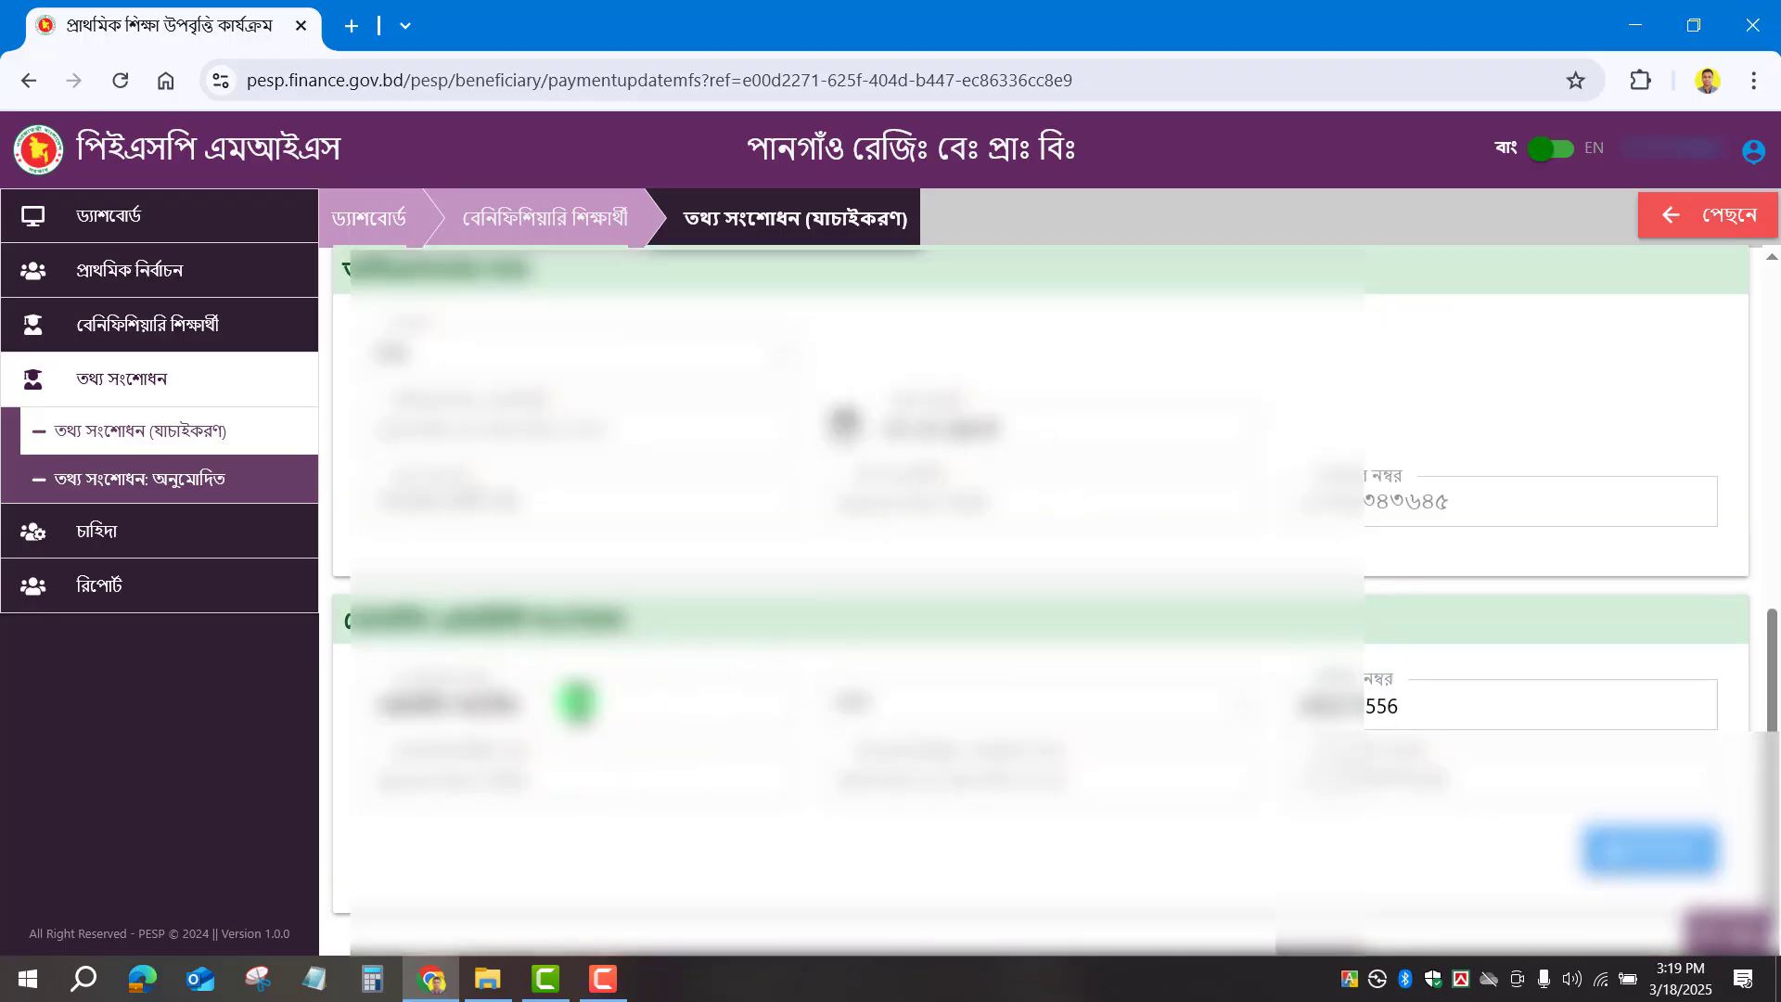
click(944, 707)
click(945, 706)
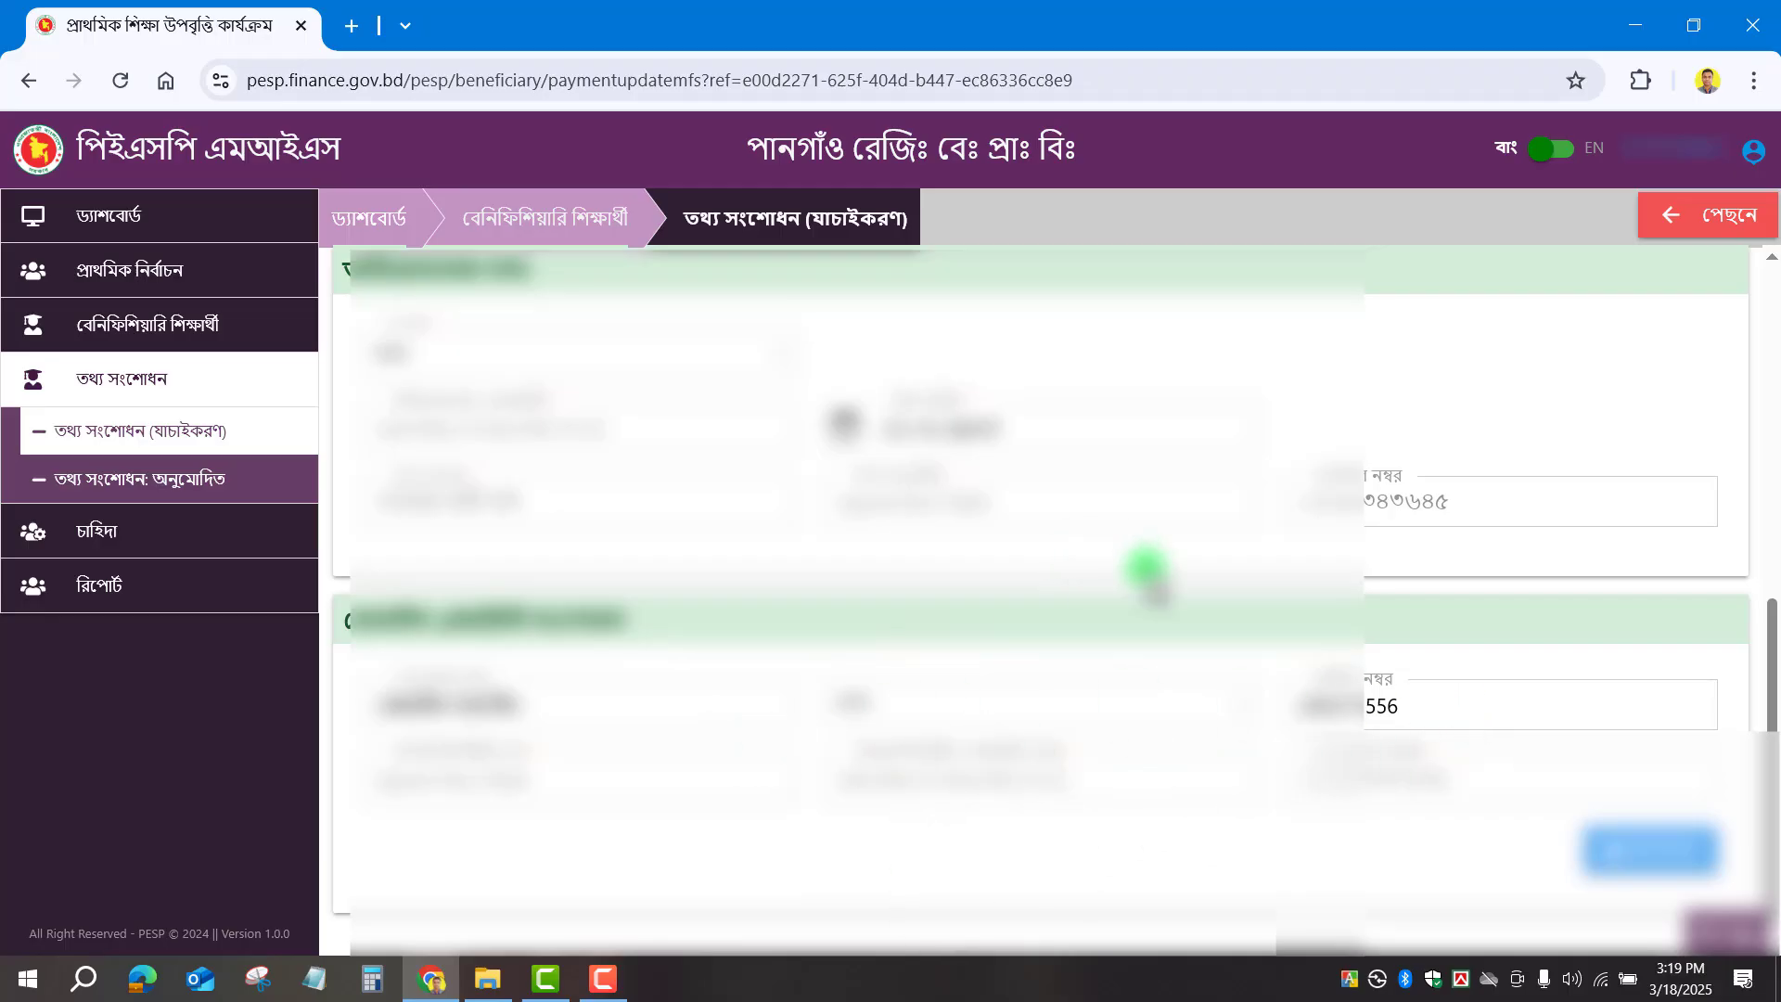
Recheck the mother's and father's mobile numbers against the payment account section.
scroll(1148, 568, up, 4)
click(1476, 423)
drag(1475, 423, 1499, 565)
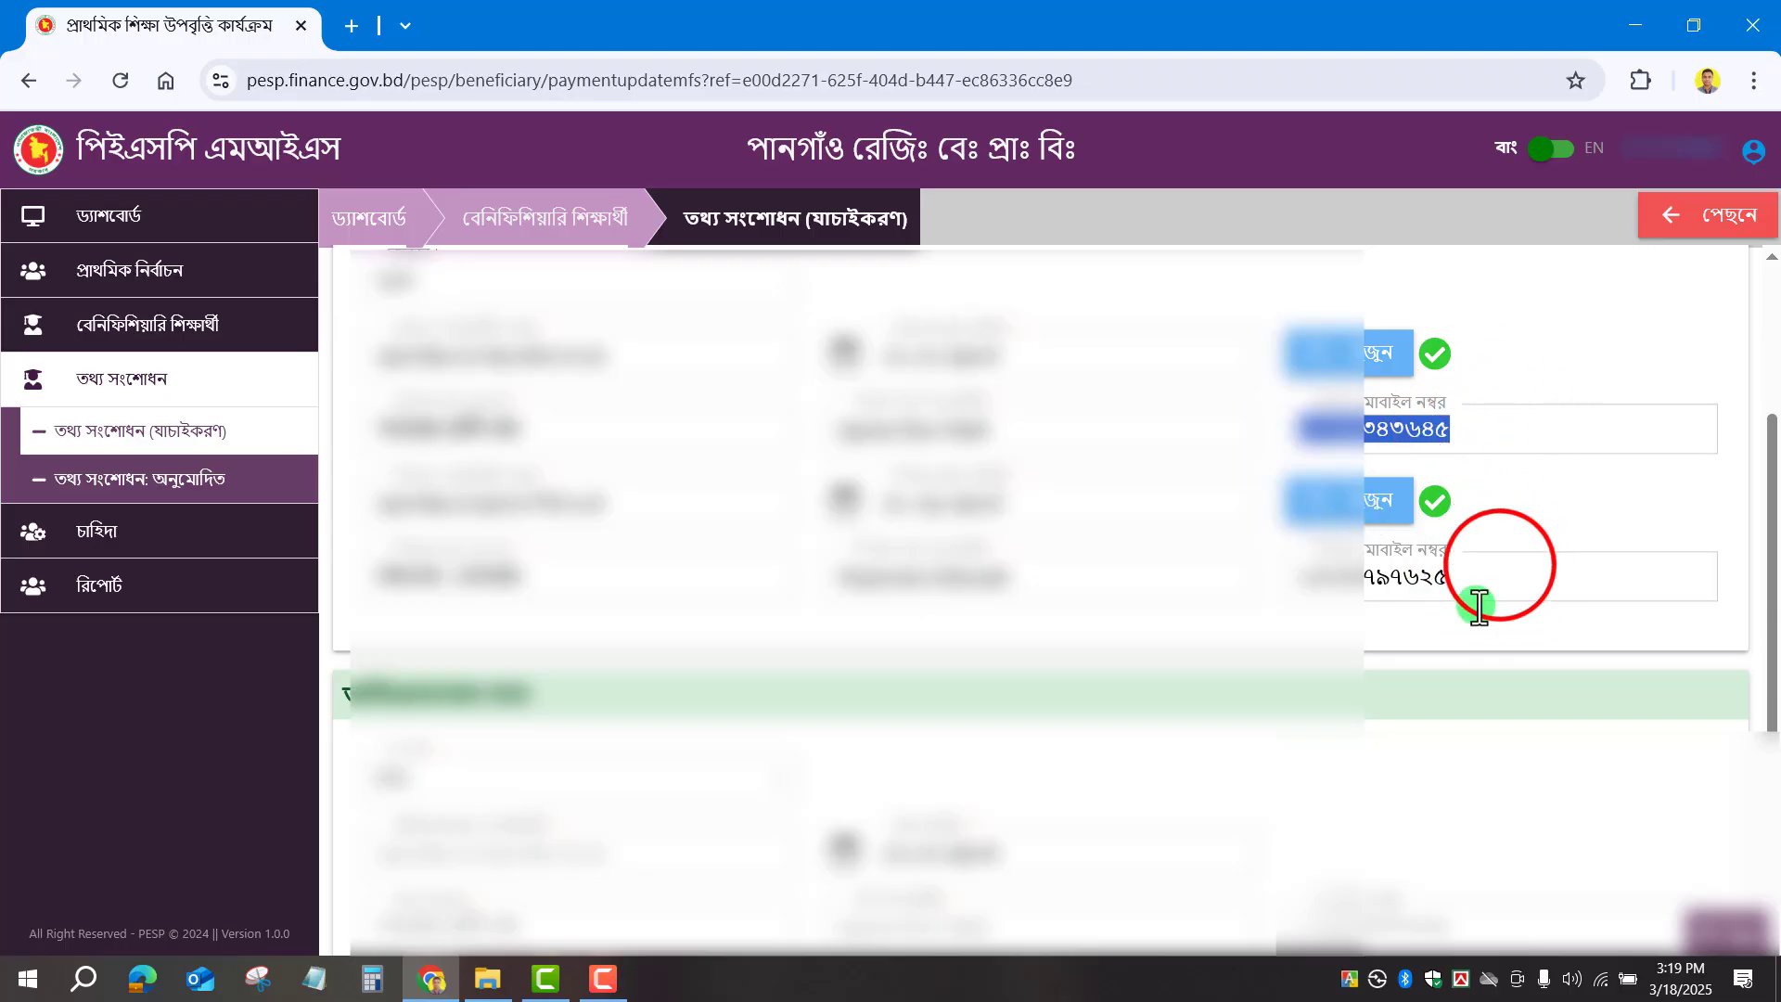
double_click(1502, 565)
scroll(1718, 743, down, 5)
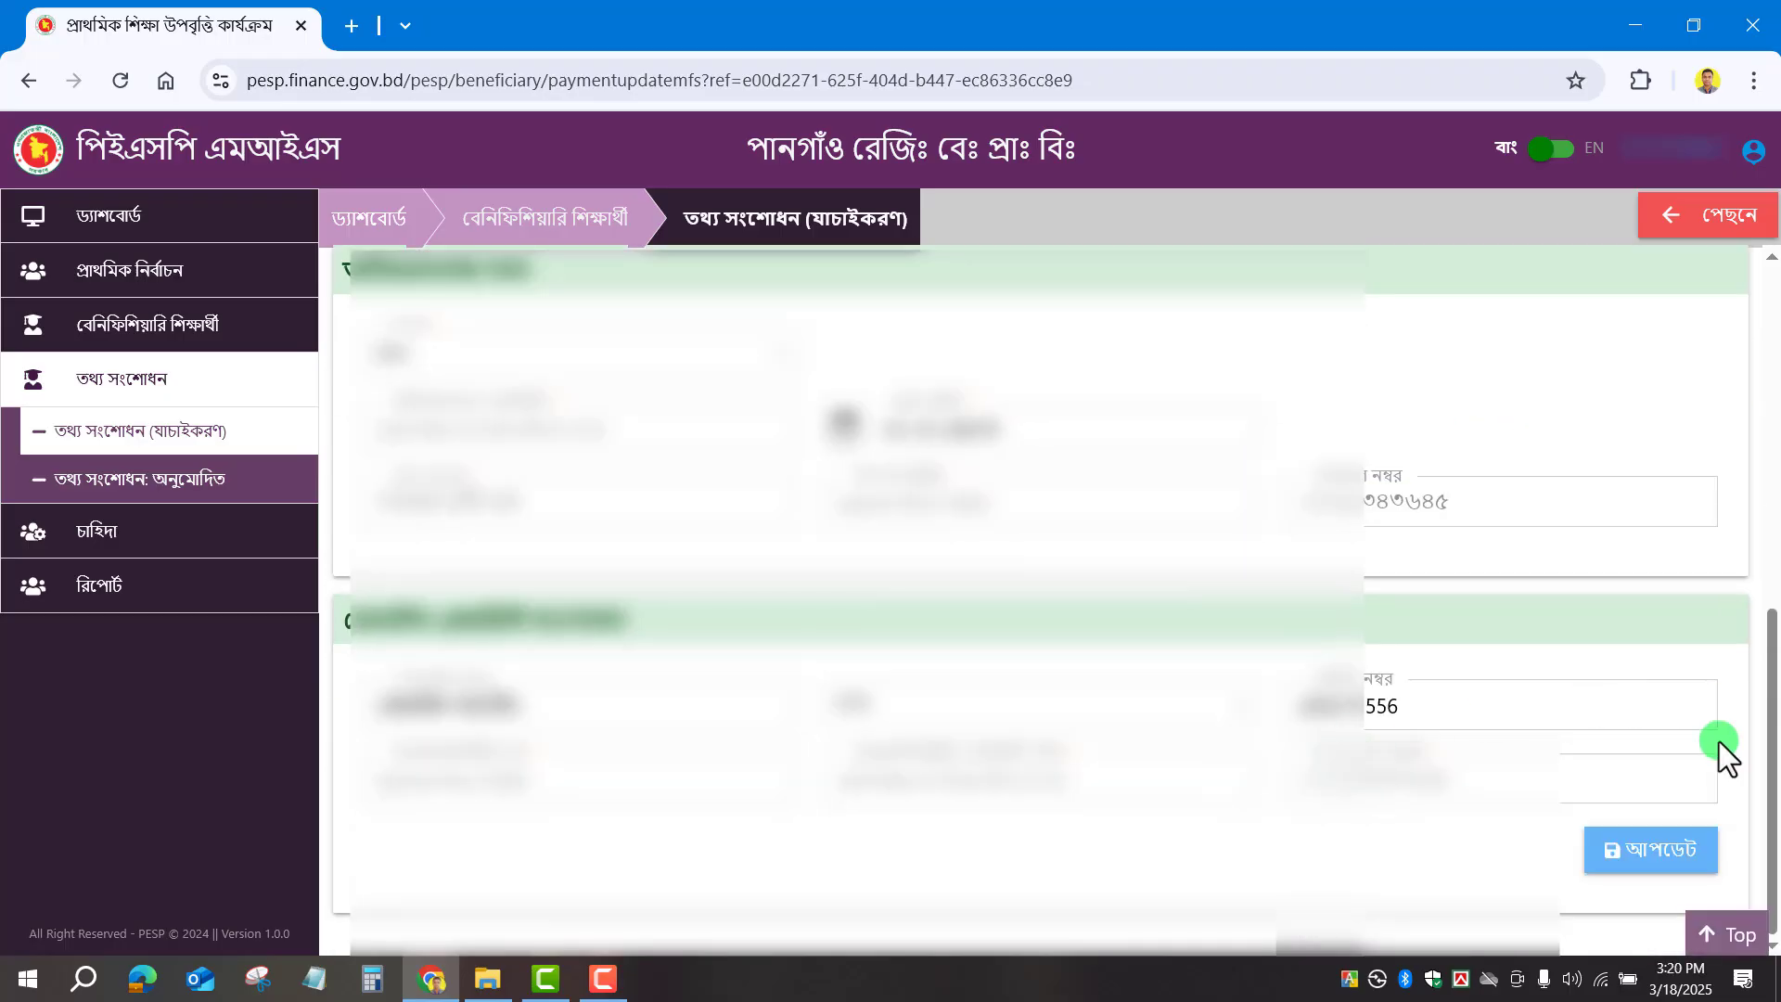
Submit the student's record update and read the returned message about the account.
click(1651, 854)
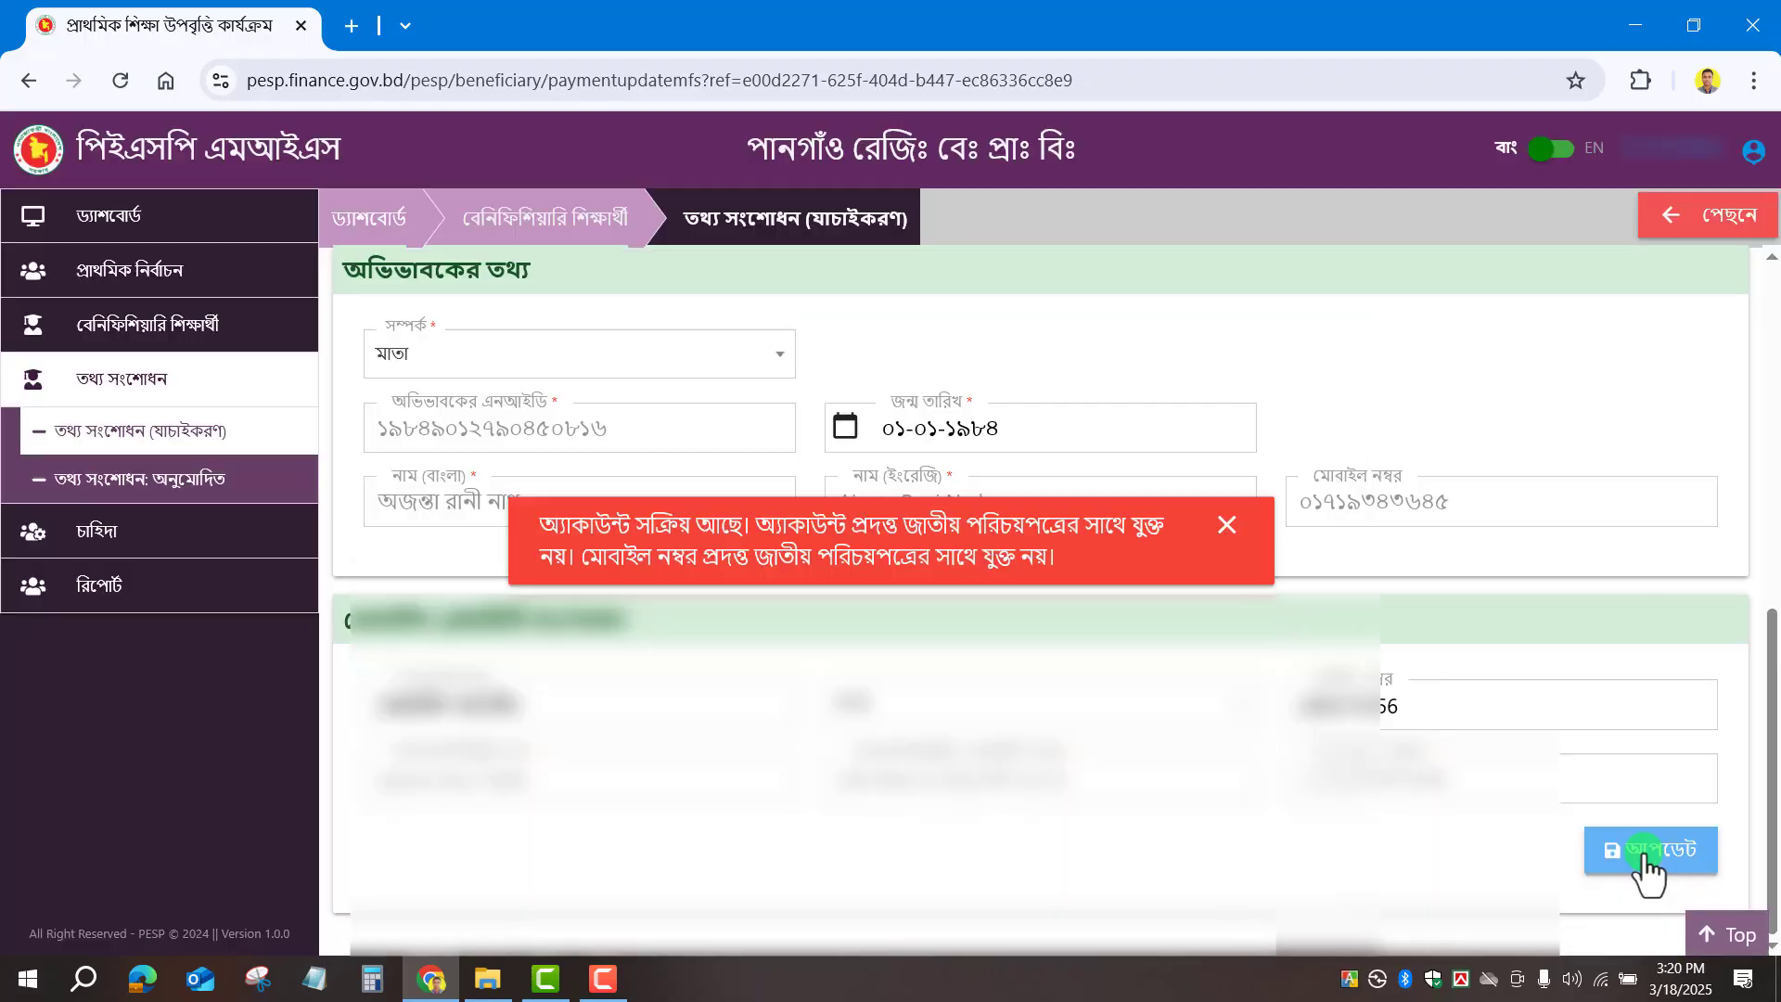
click(584, 531)
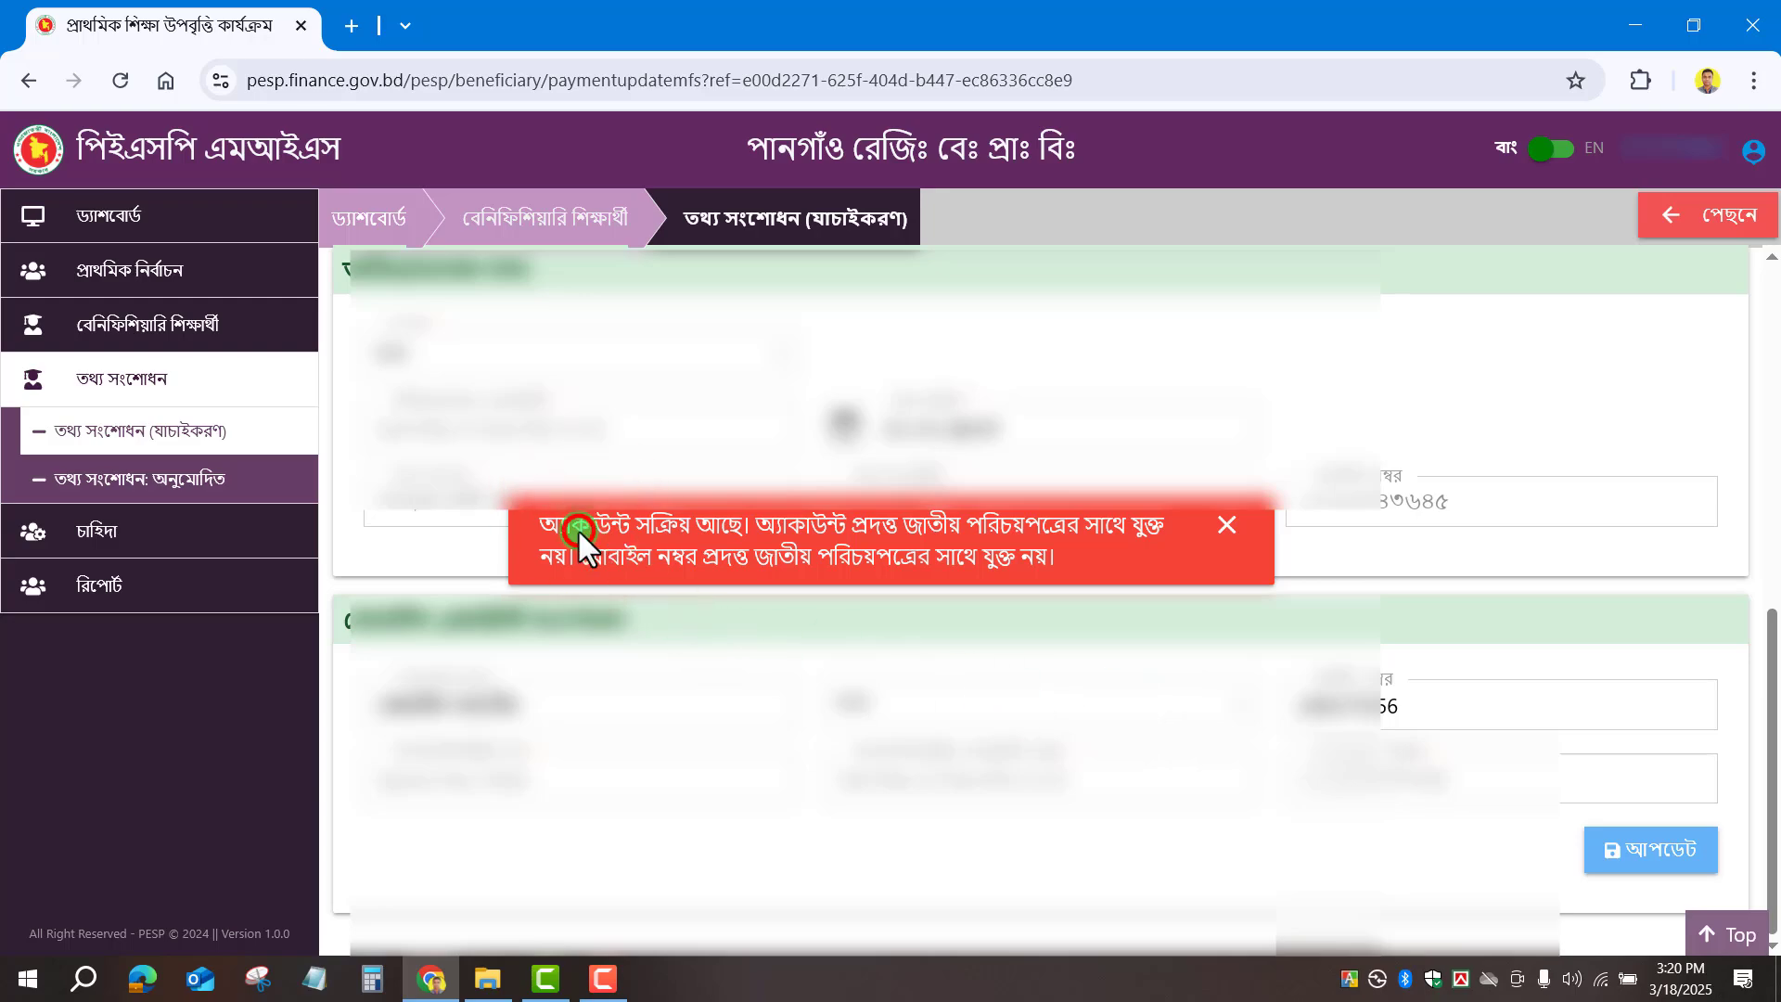
drag(576, 527, 627, 527)
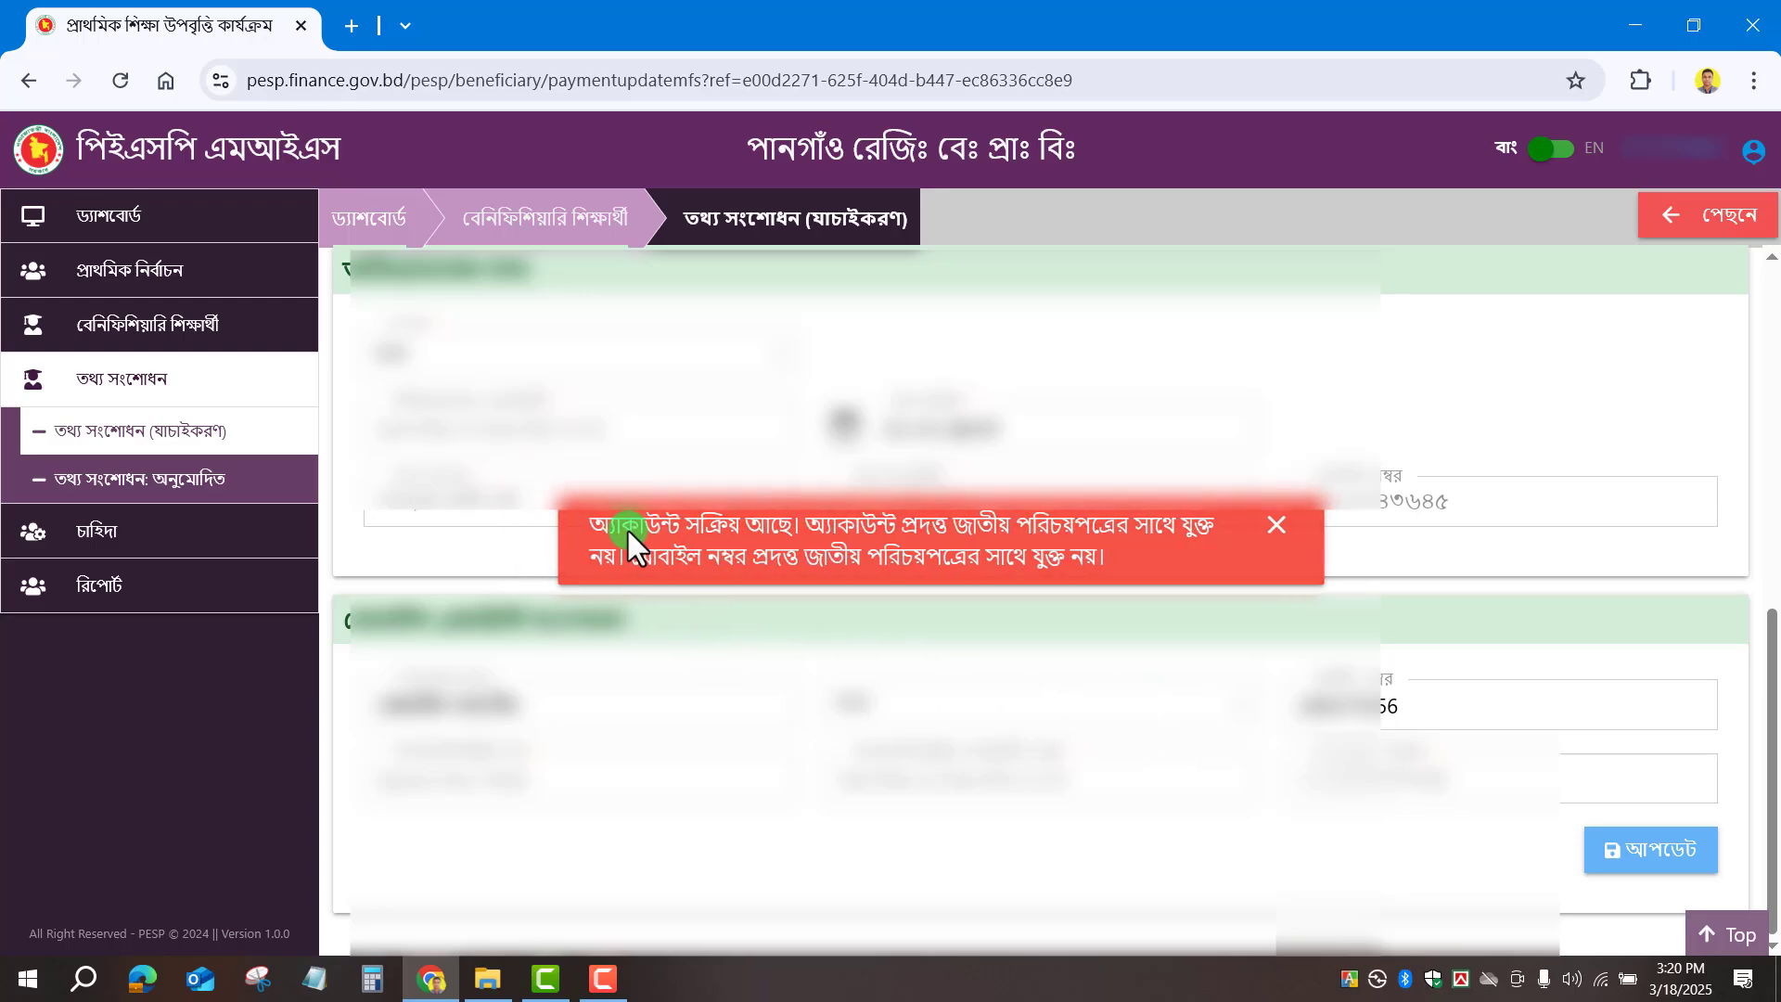
drag(627, 527, 586, 527)
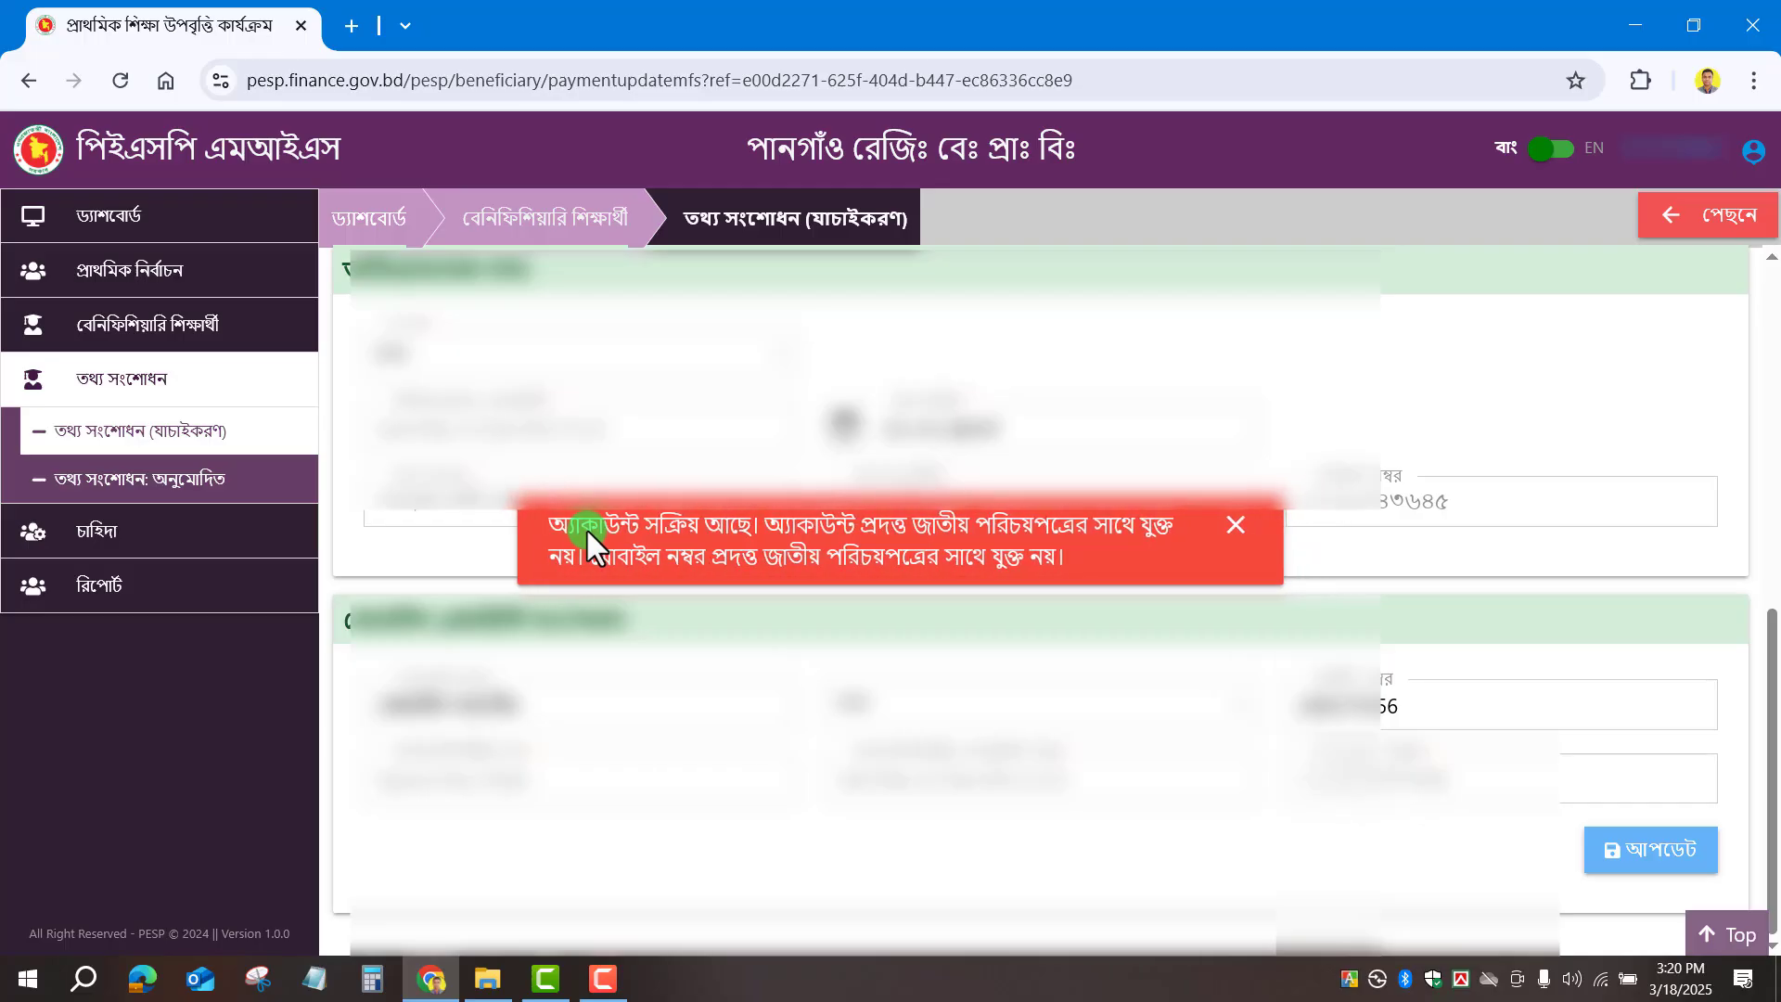
drag(587, 527, 605, 521)
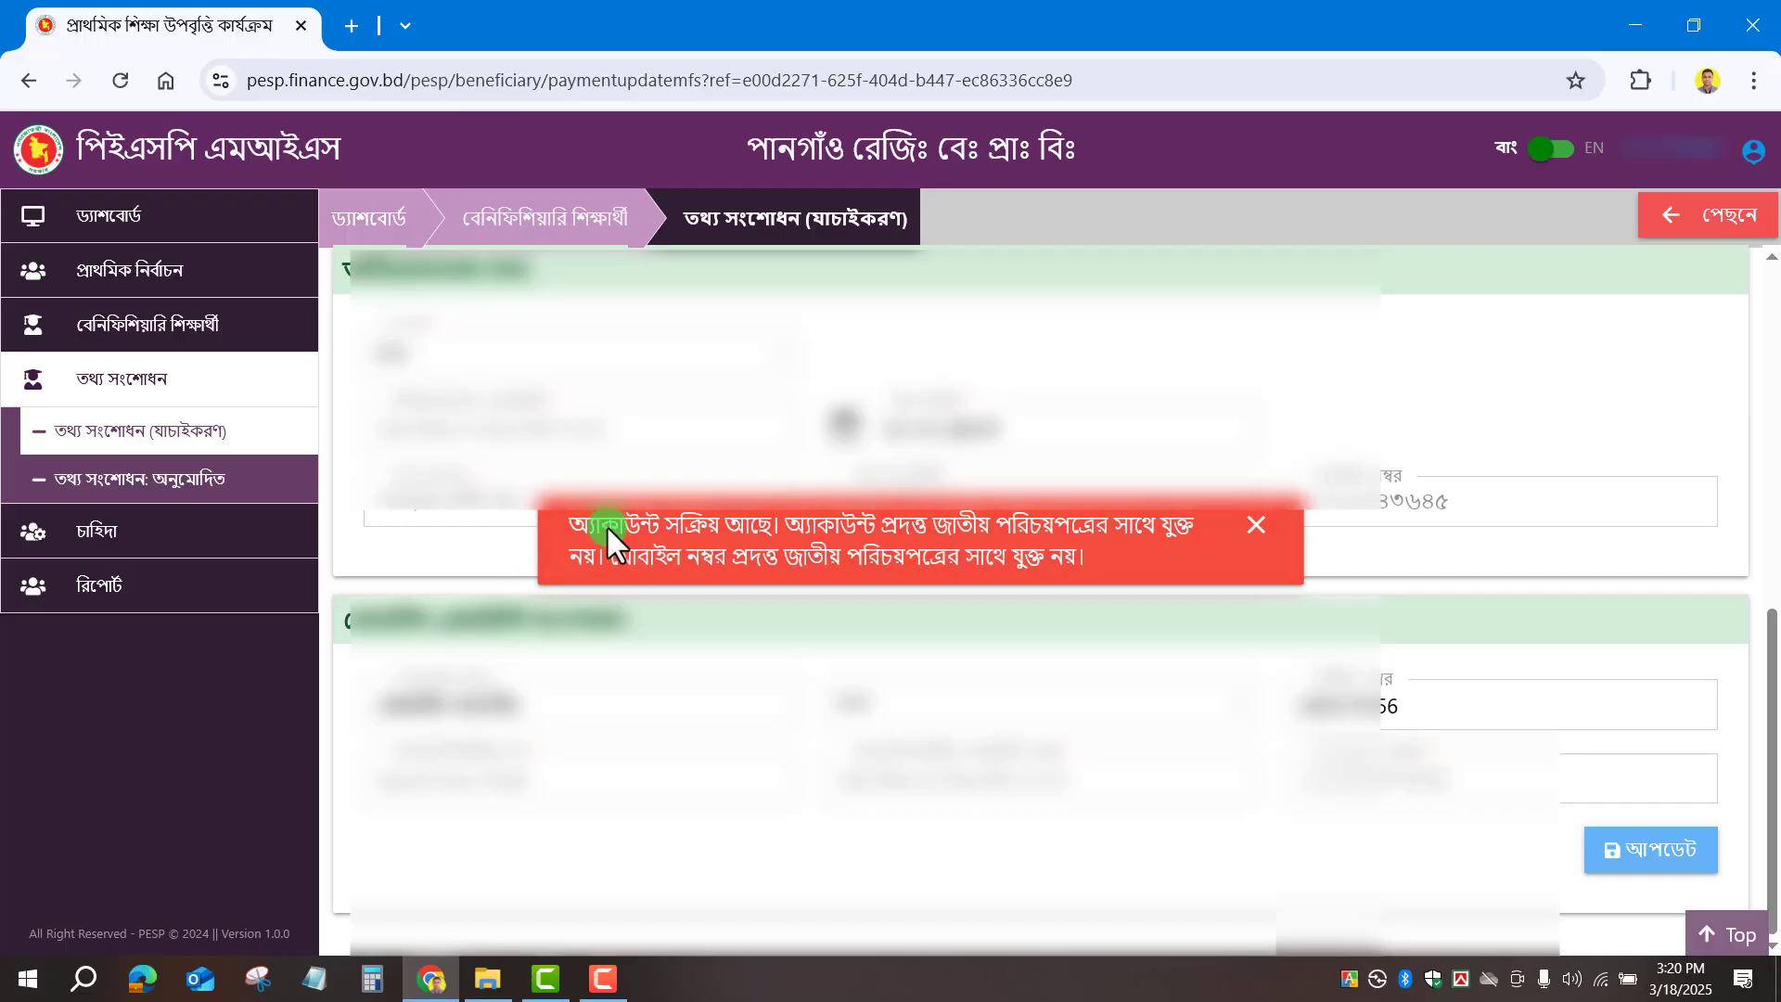
mouse_move(605, 525)
mouse_down()
mouse_move(668, 523)
mouse_move(598, 523)
mouse_up()
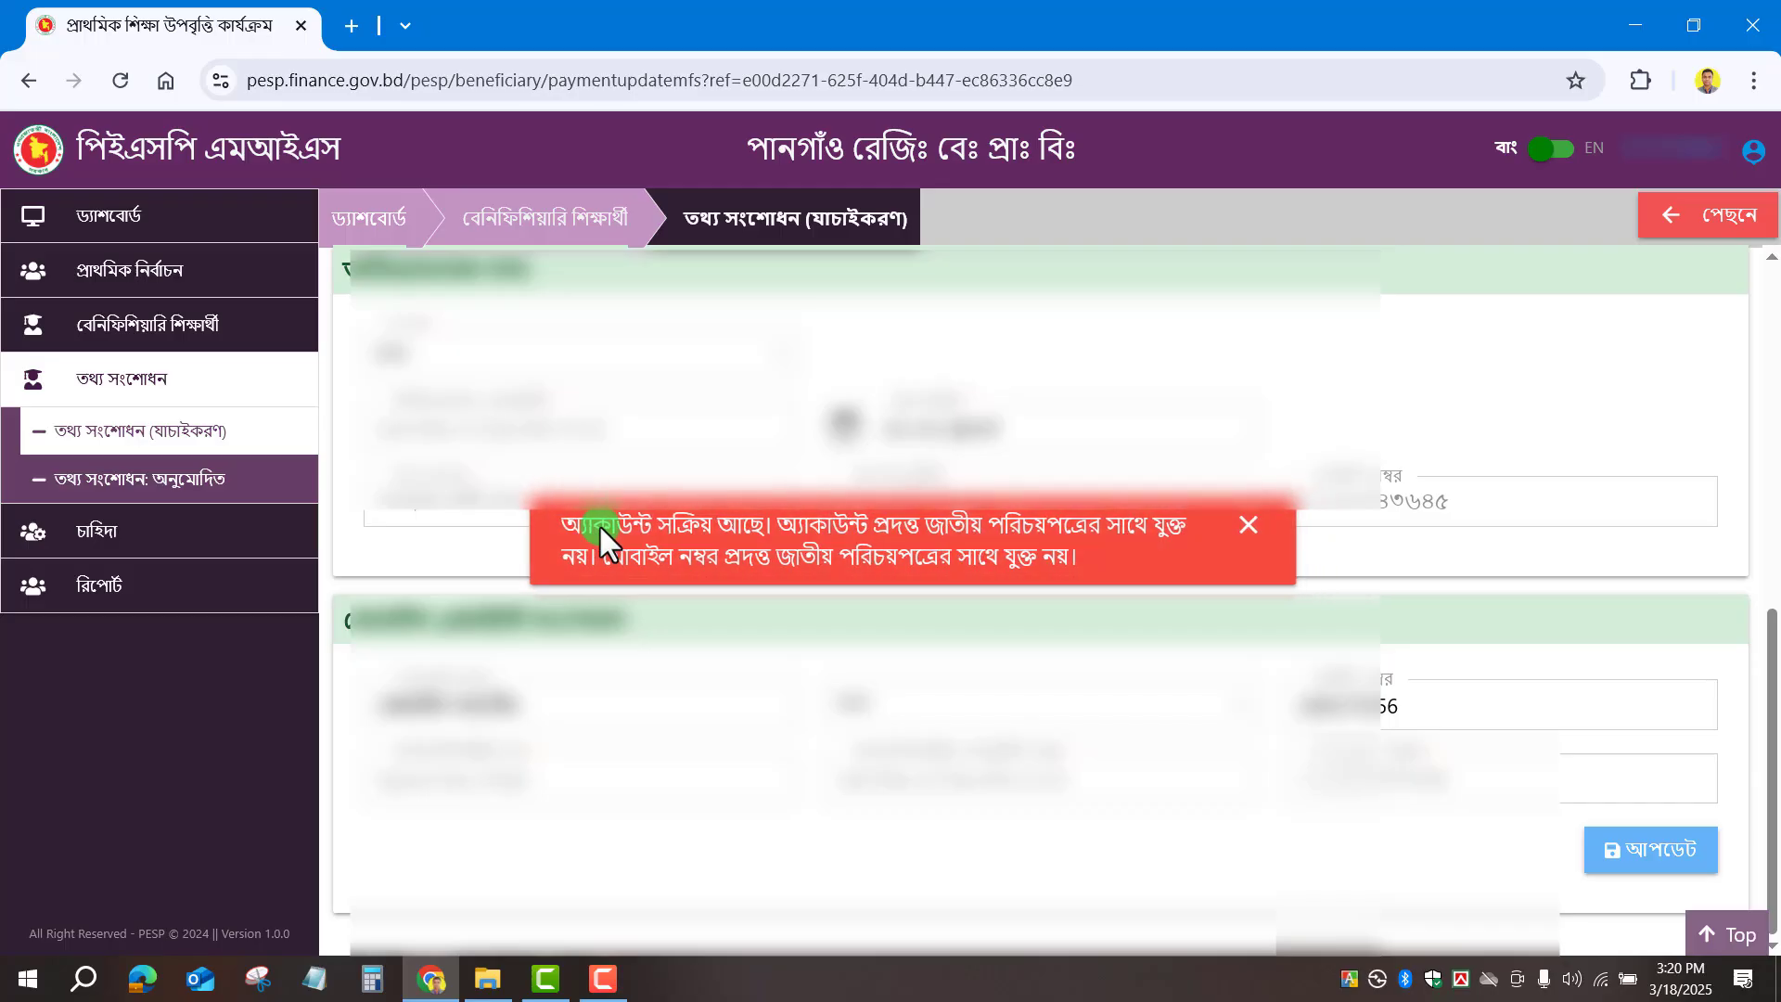
Return to the information correction (verification) list and open the second listed student's record for editing.
drag(599, 523, 598, 523)
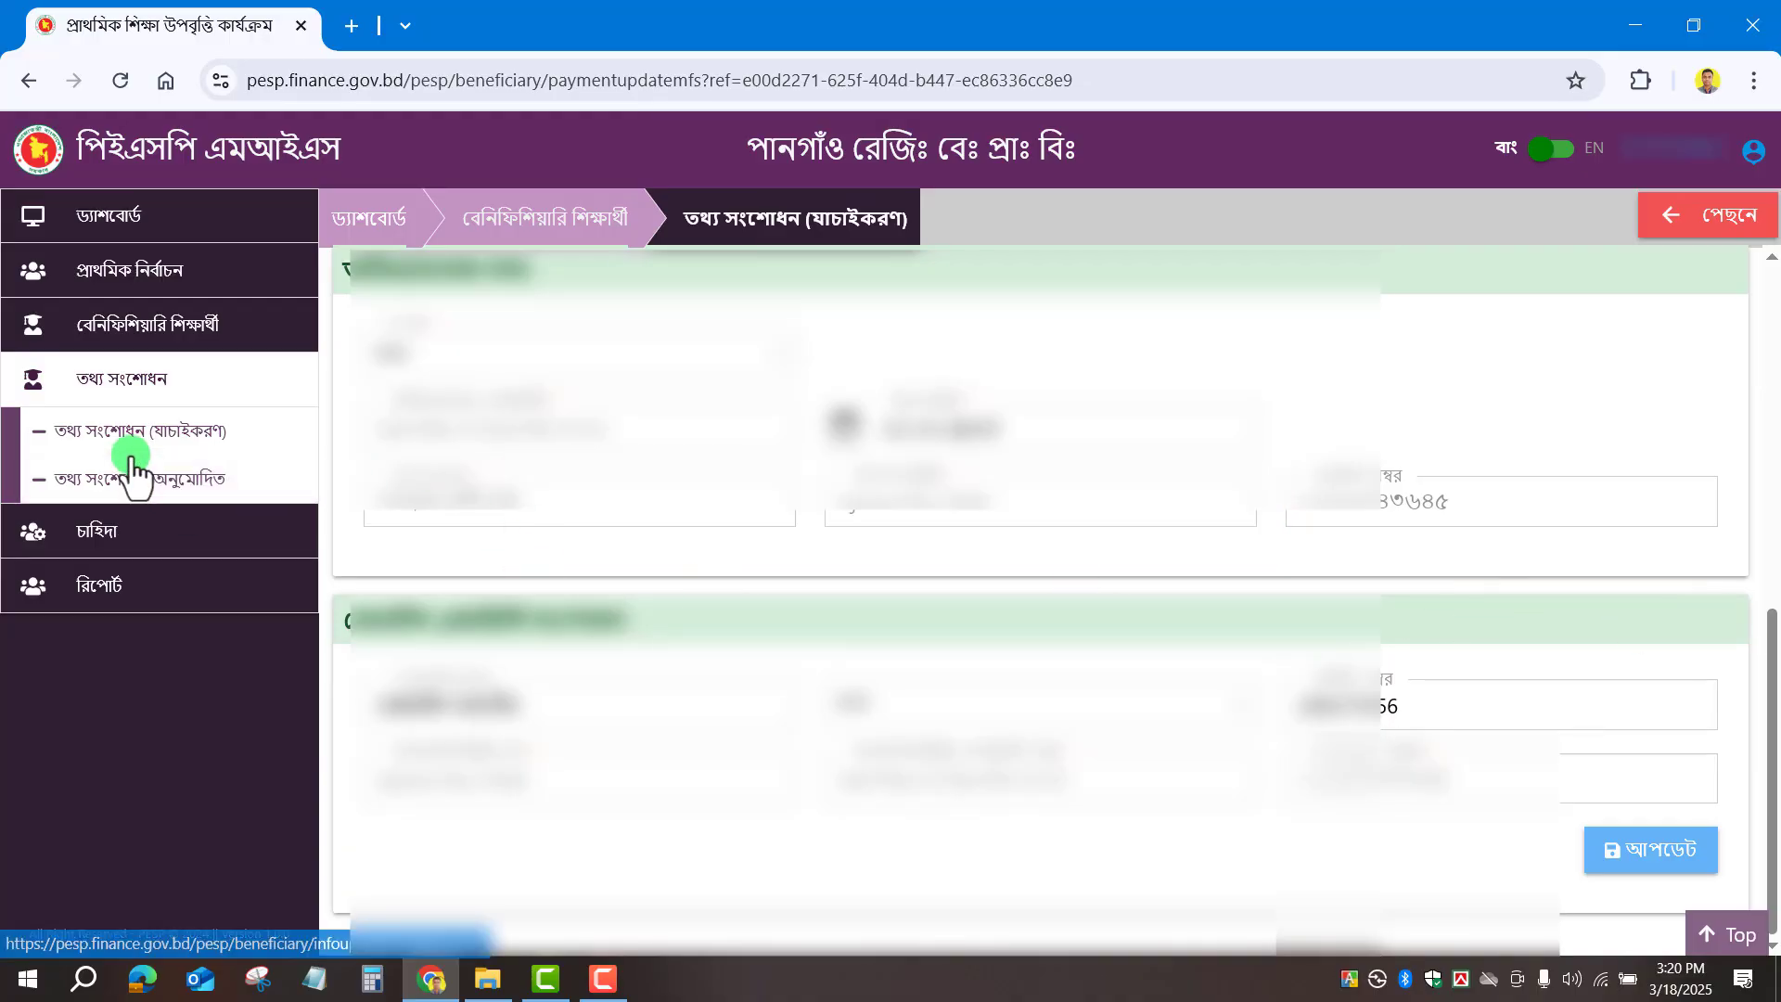
click(173, 434)
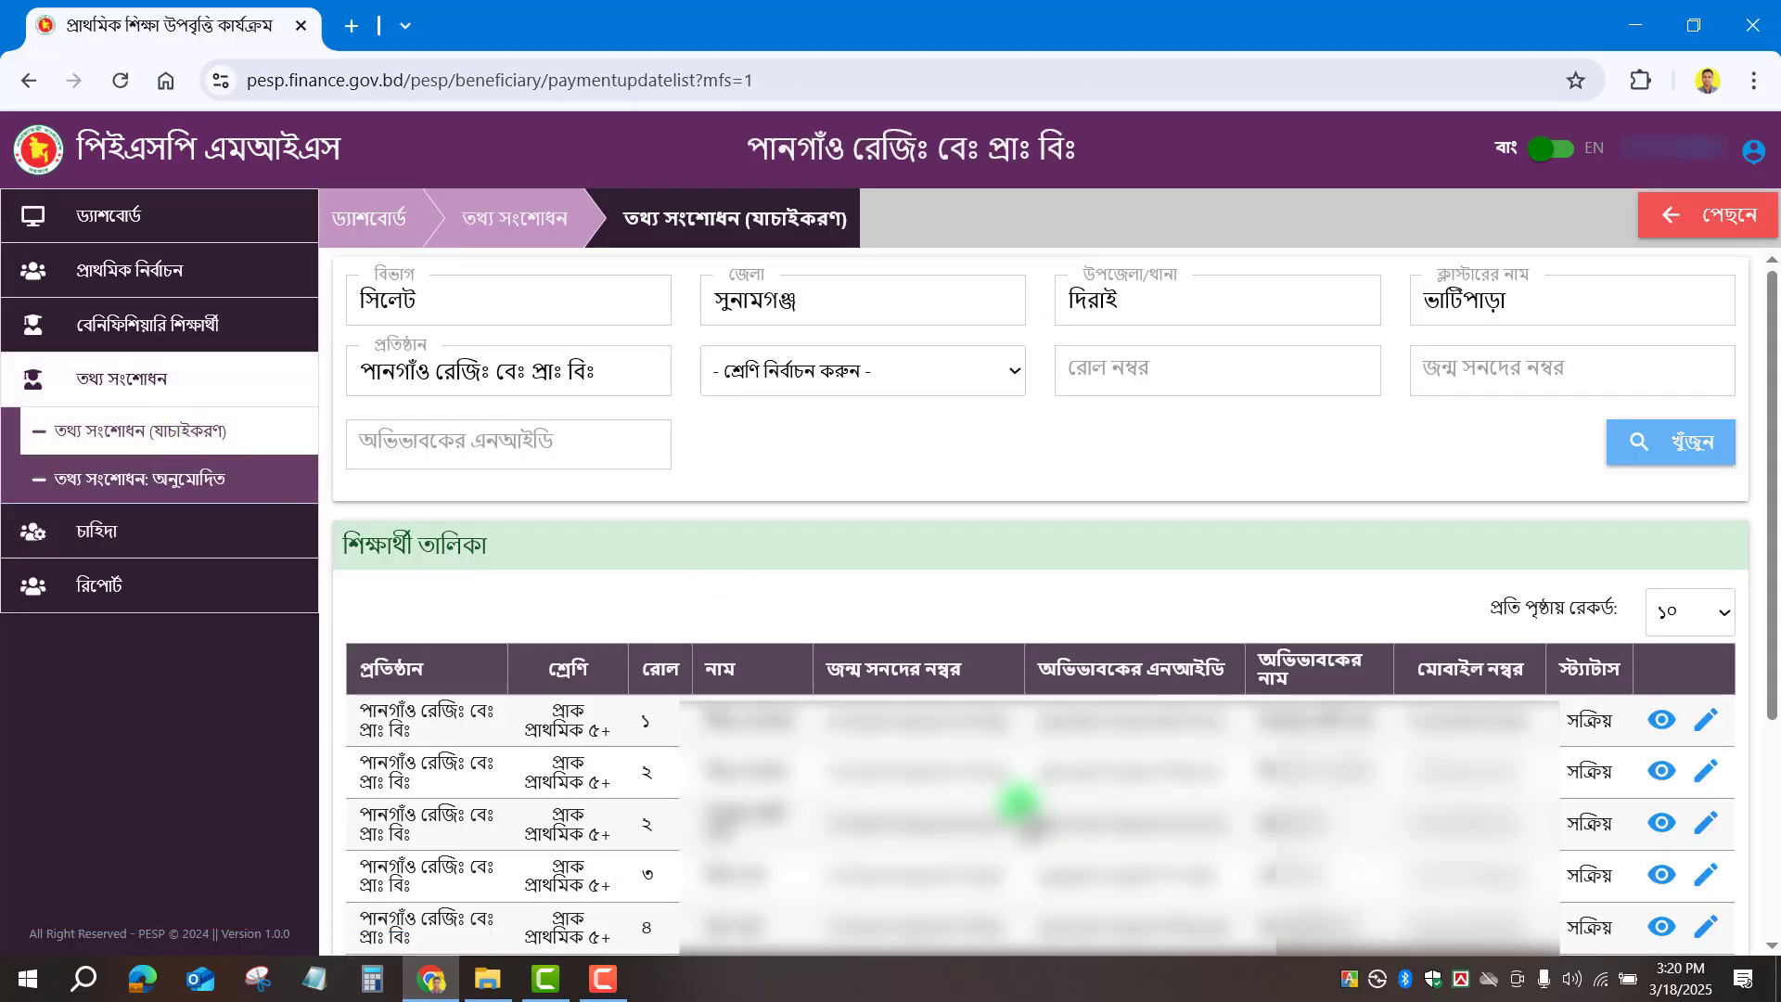
scroll(1017, 803, down, 4)
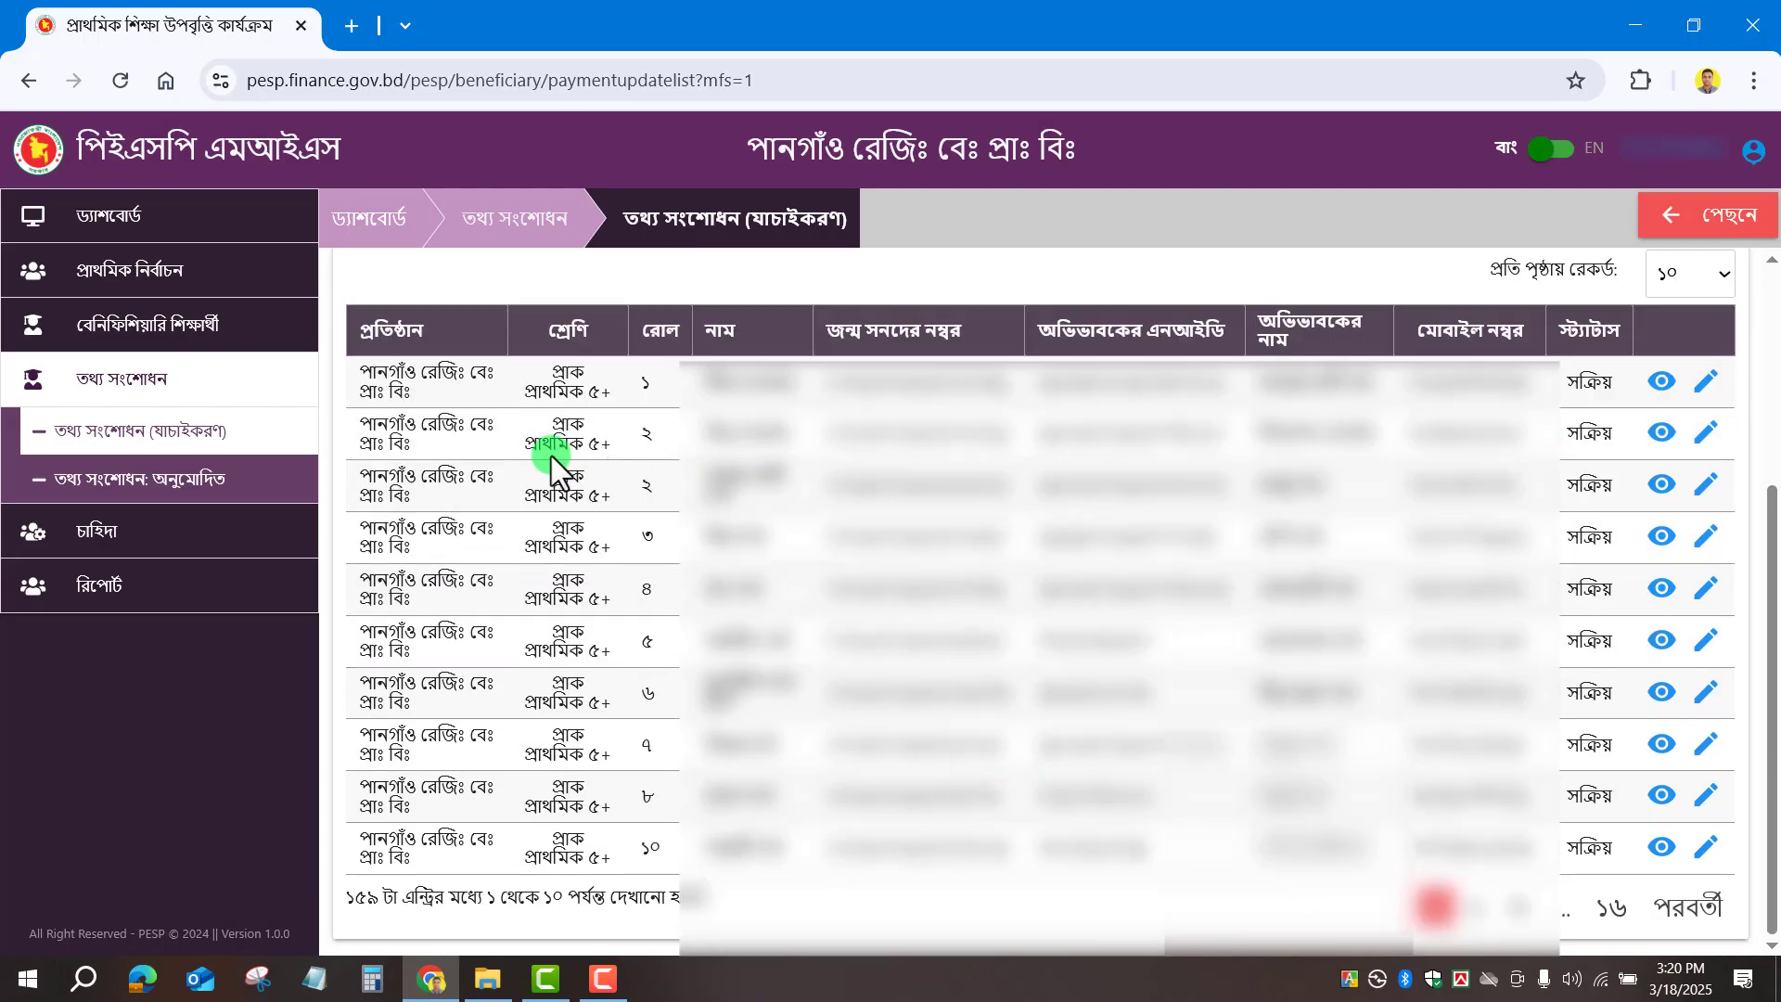
click(1706, 429)
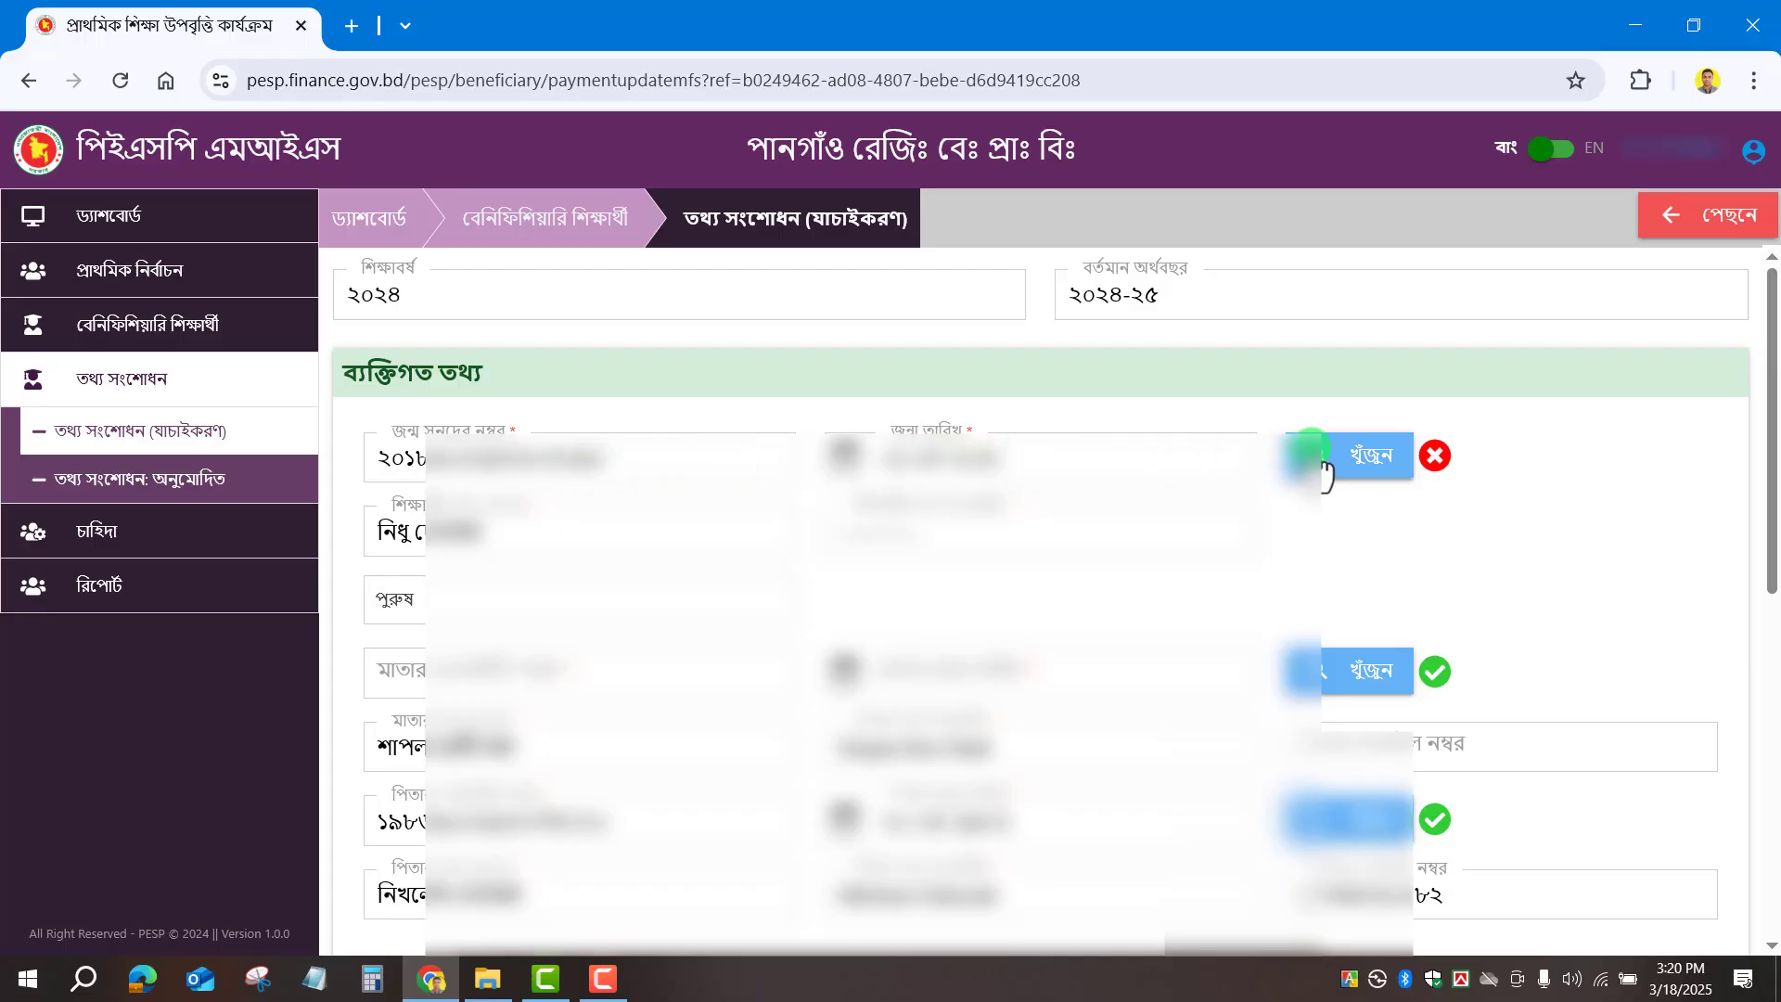
Verify the student's birth registration number and the mother's and father's NID information in the personal information section.
click(1378, 460)
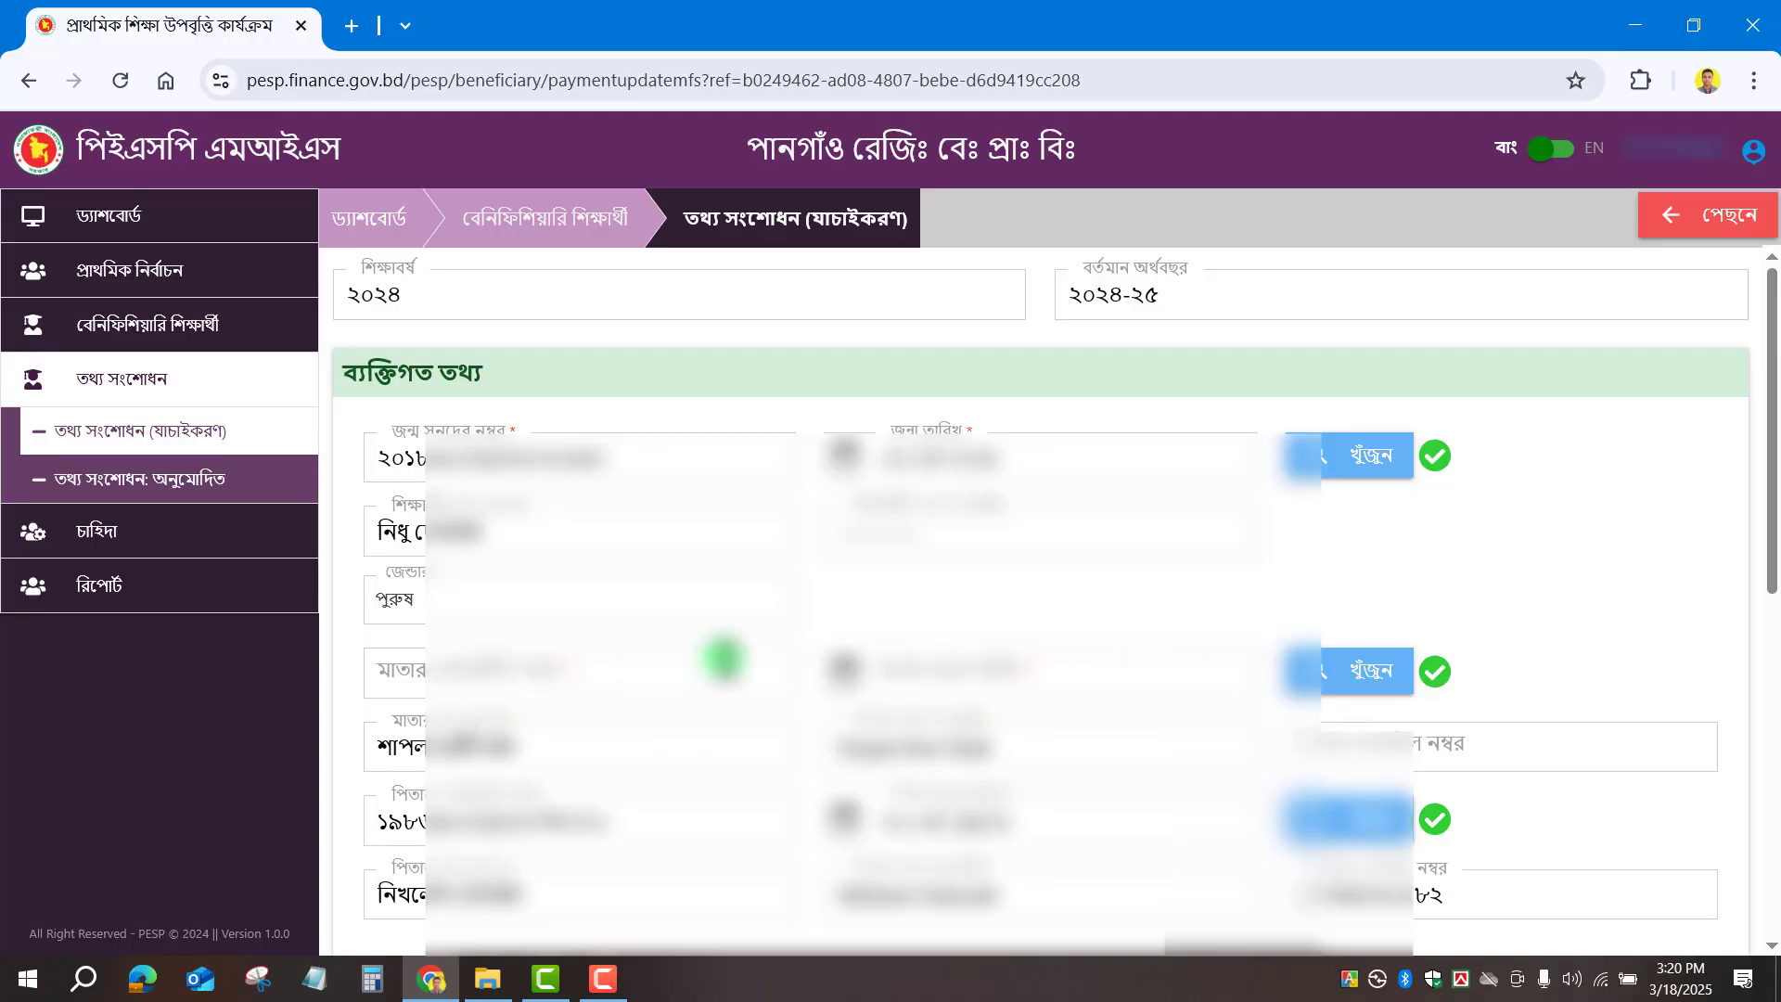
click(1341, 691)
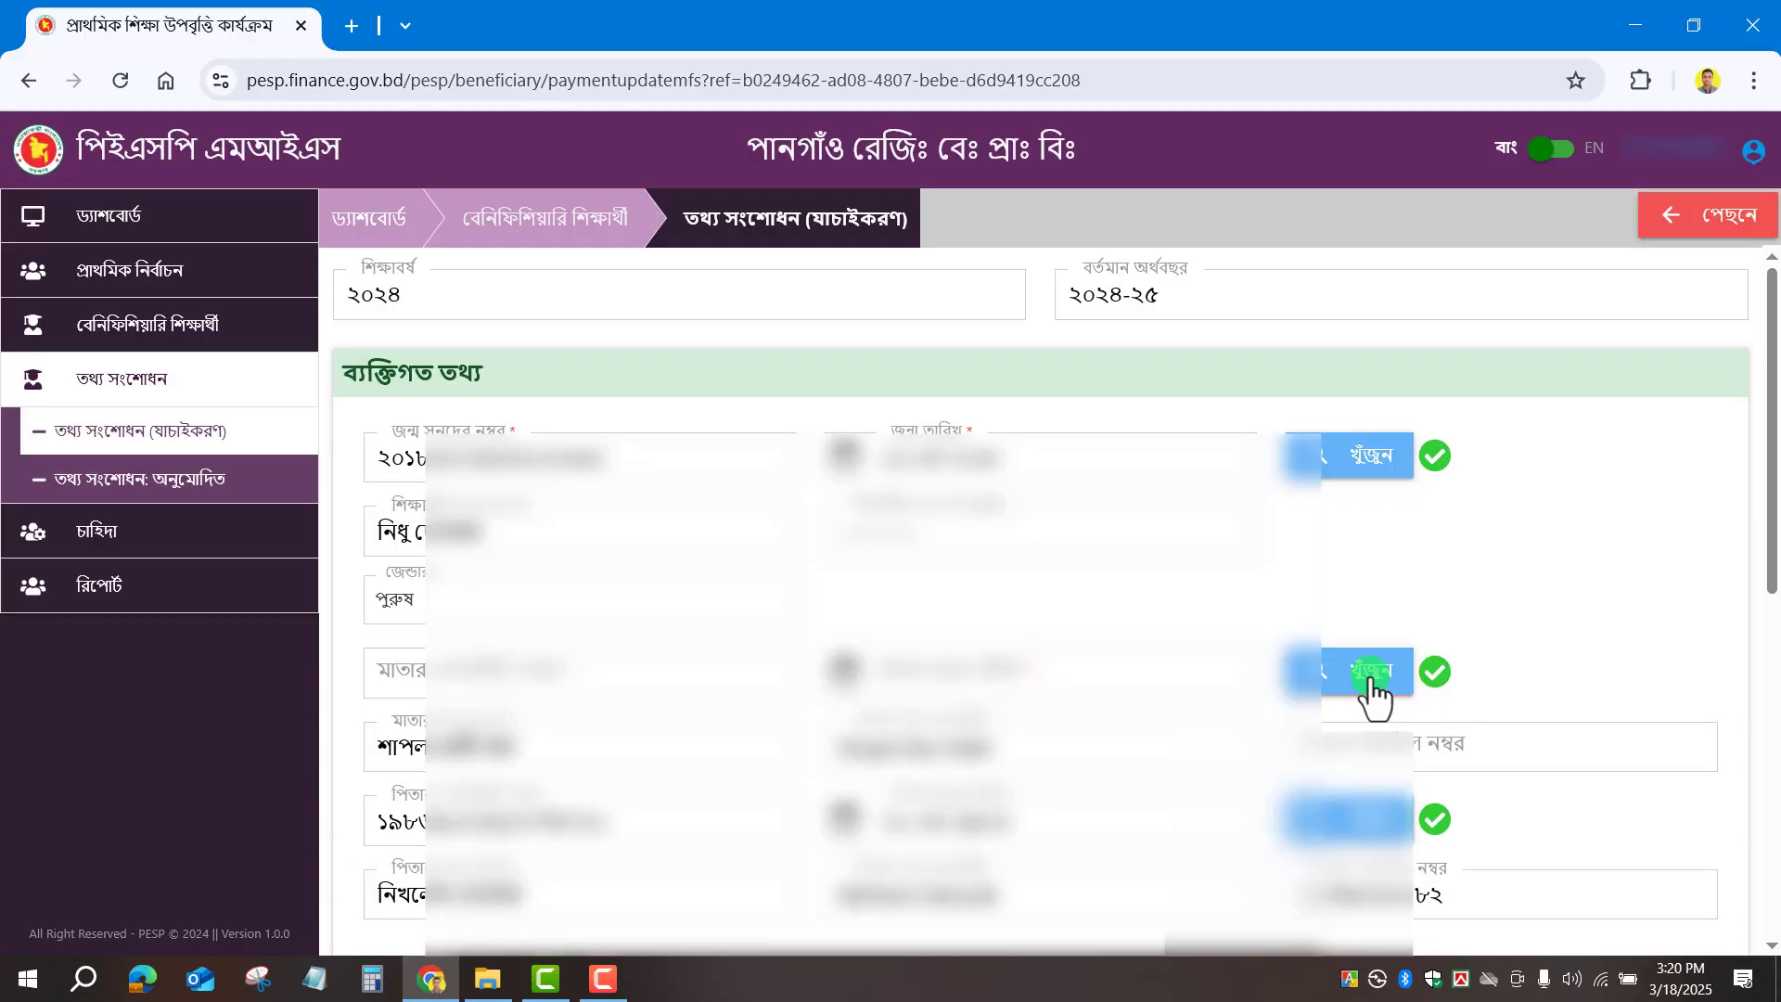
scroll(1377, 694, down, 5)
click(1367, 392)
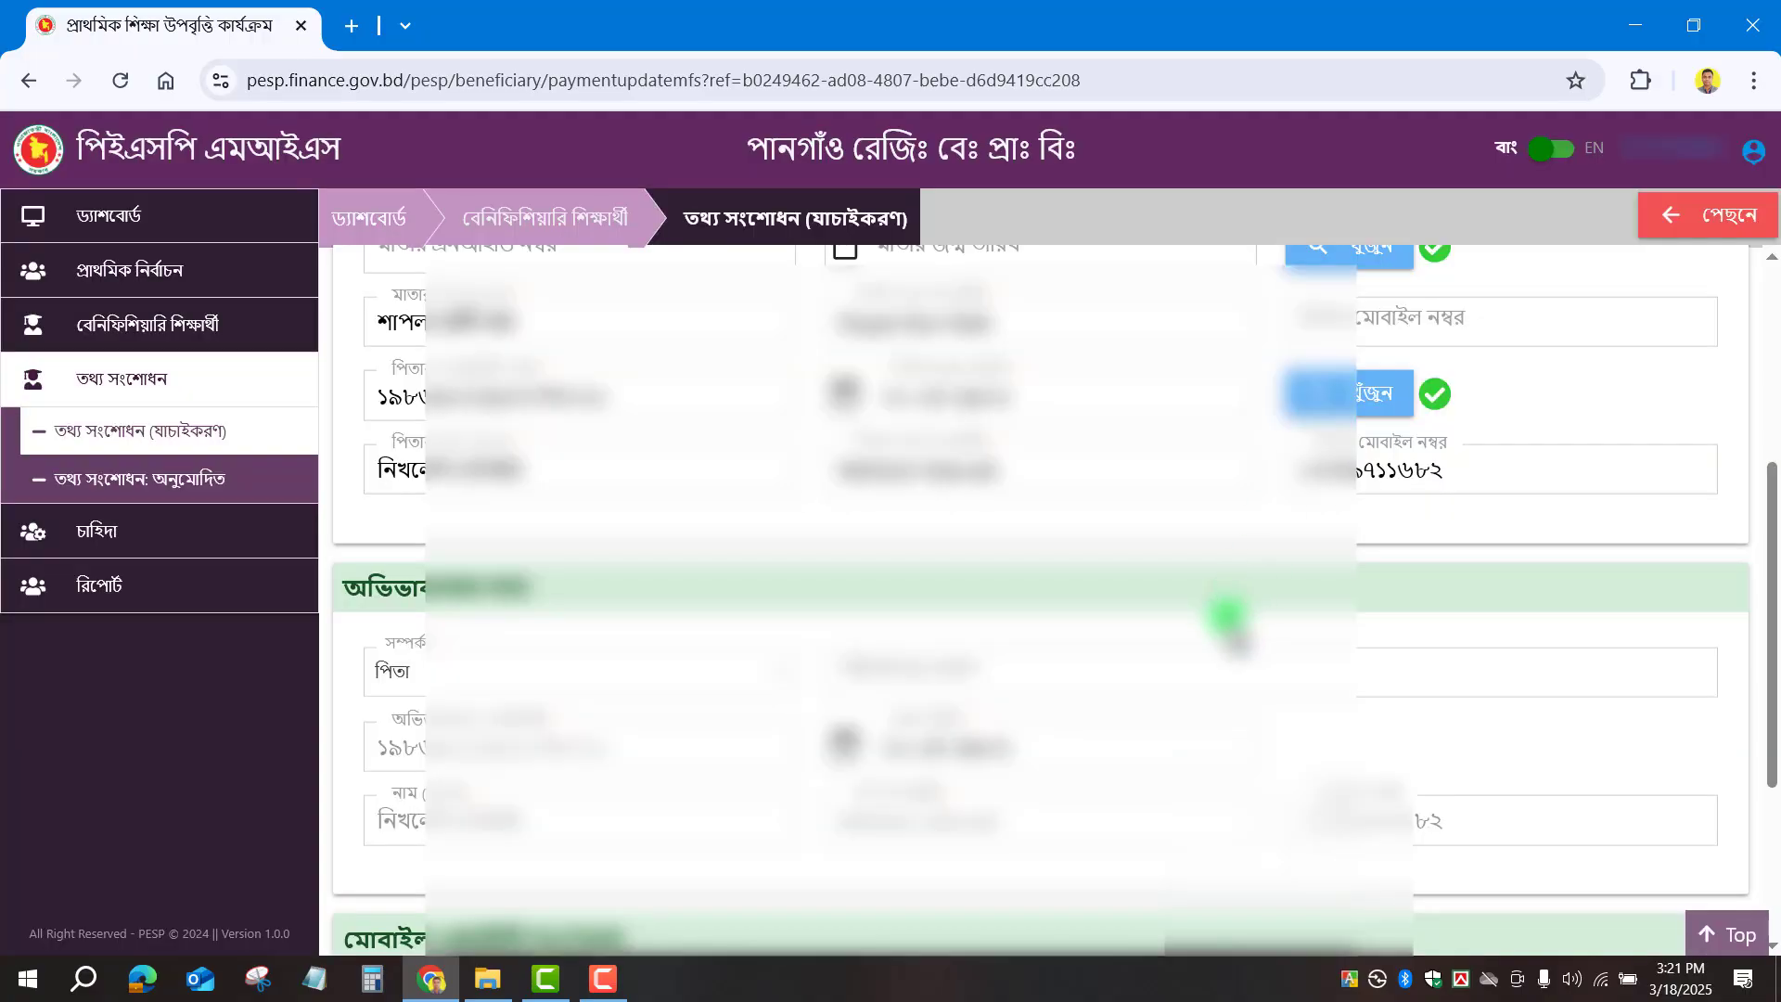
Reselect the current provider in the mobile account section and submit the student's record update.
scroll(1186, 640, down, 3)
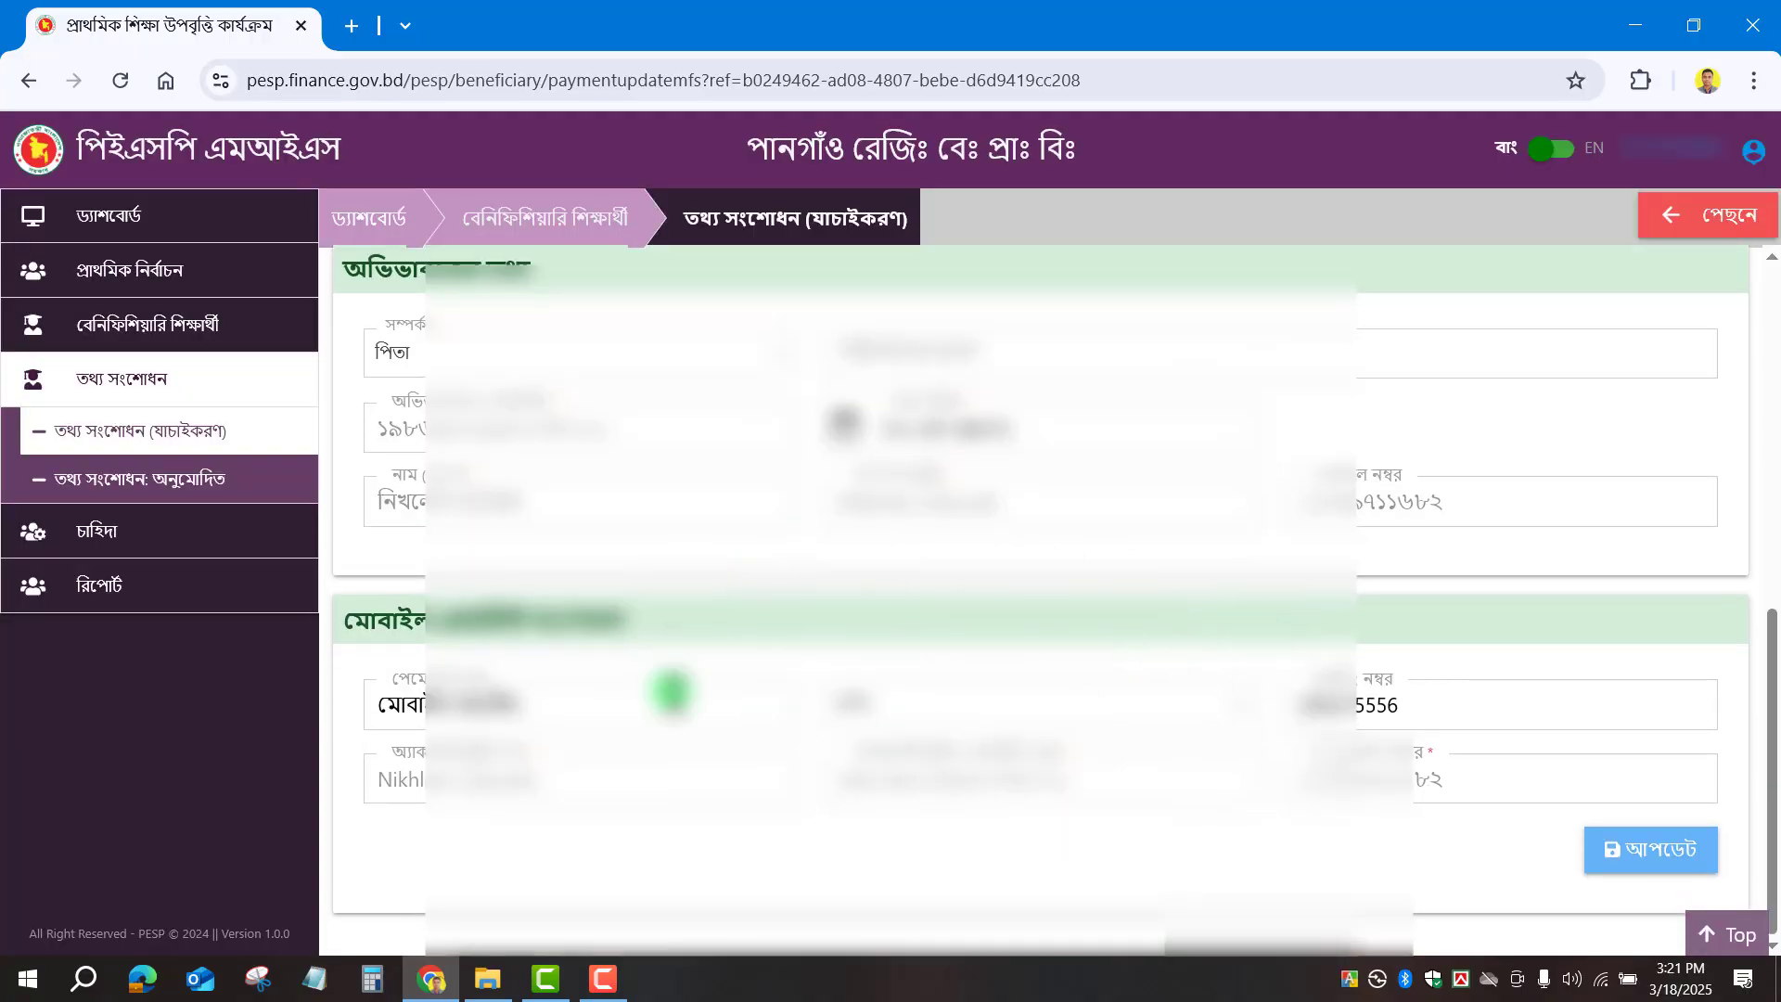
click(898, 704)
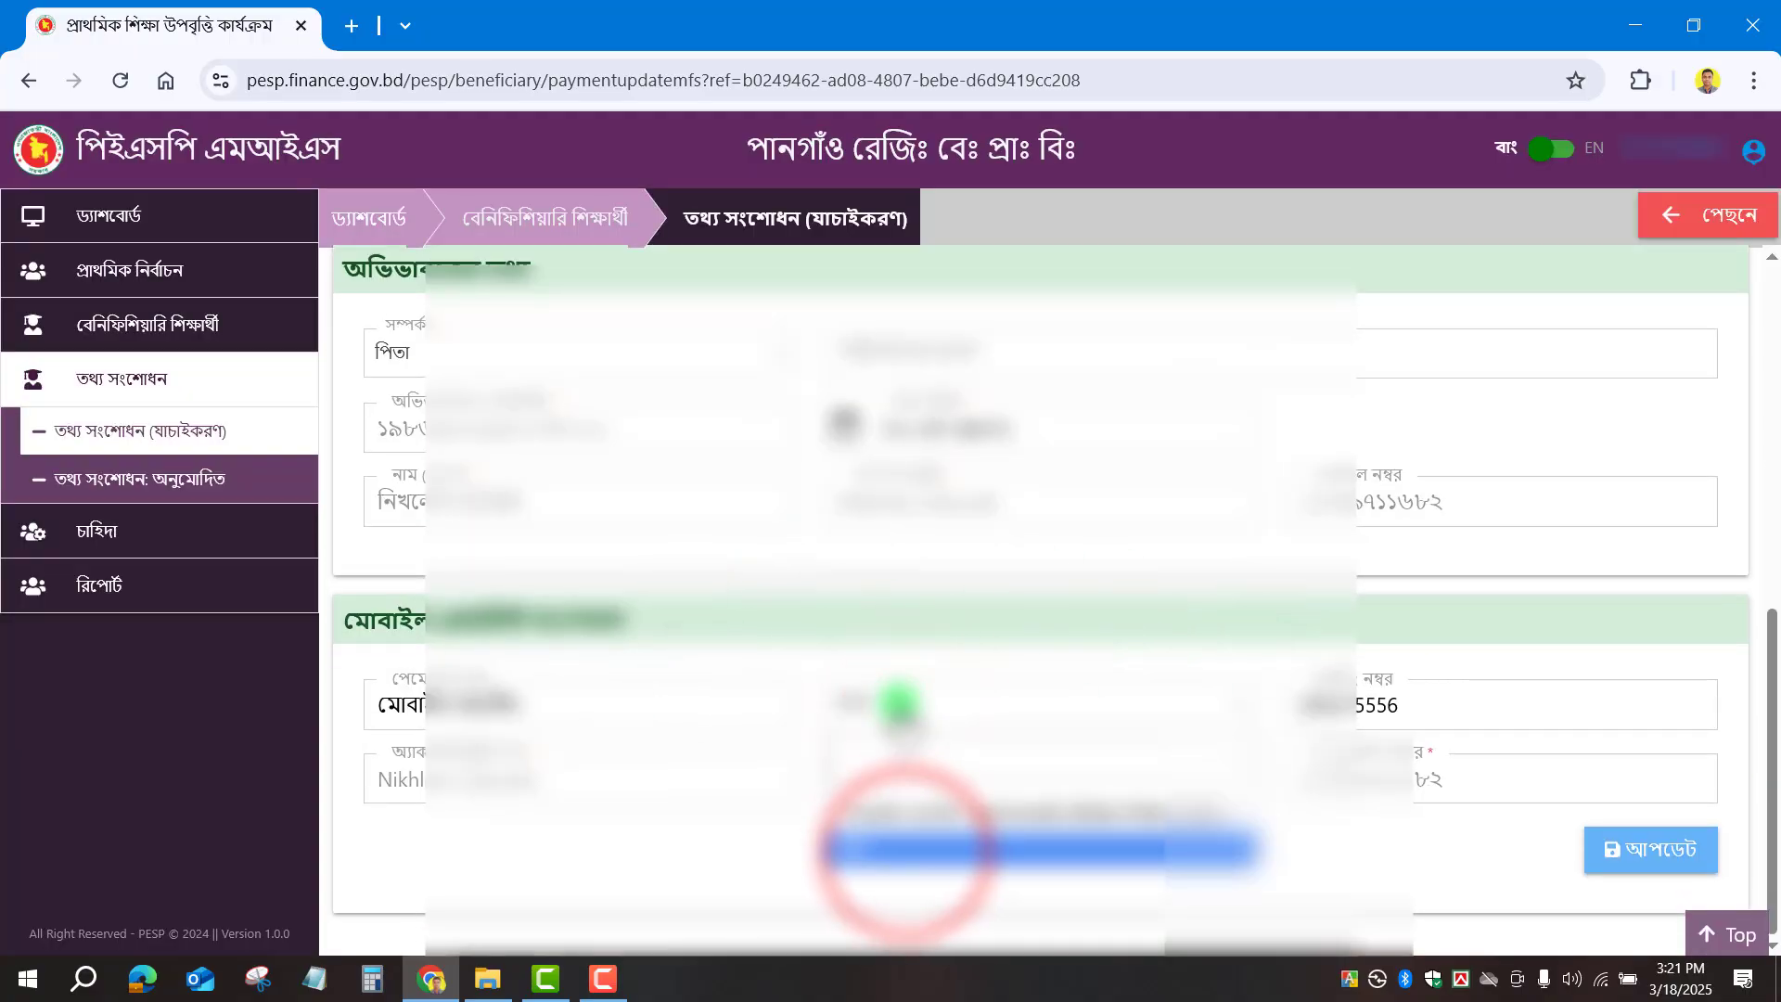
click(906, 852)
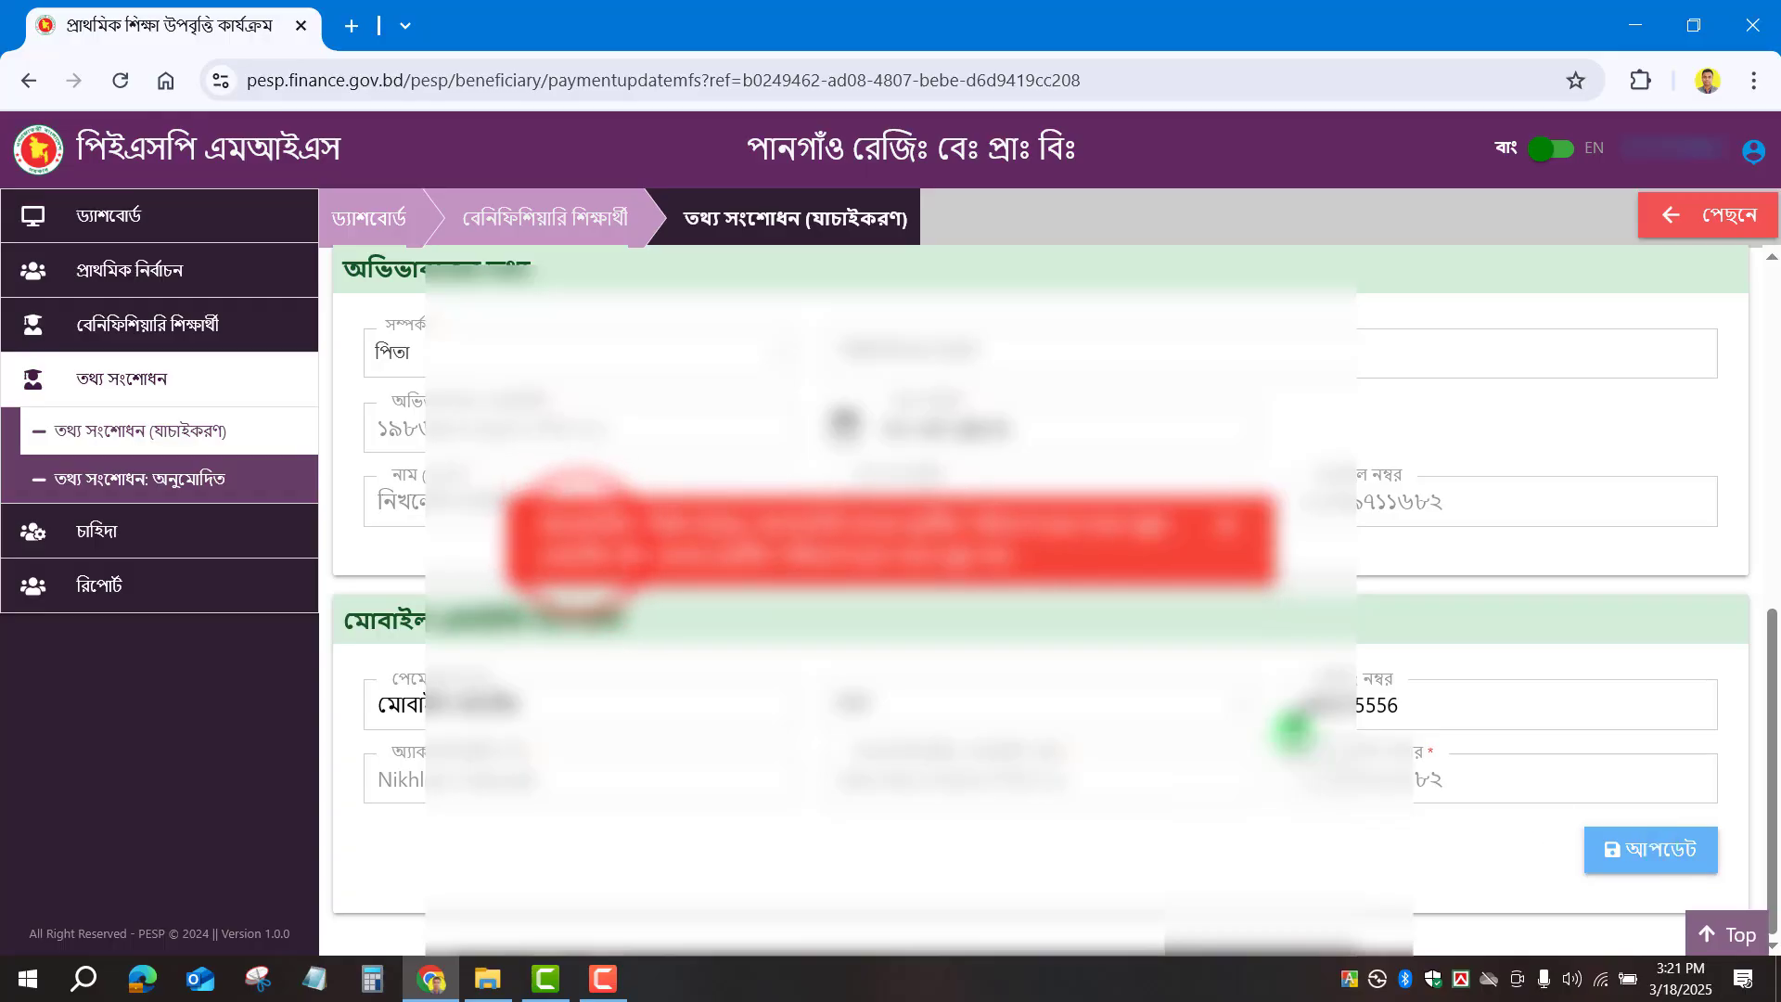
Read the returned message about the account and mobile number's link to the national ID, and dismiss it.
click(580, 545)
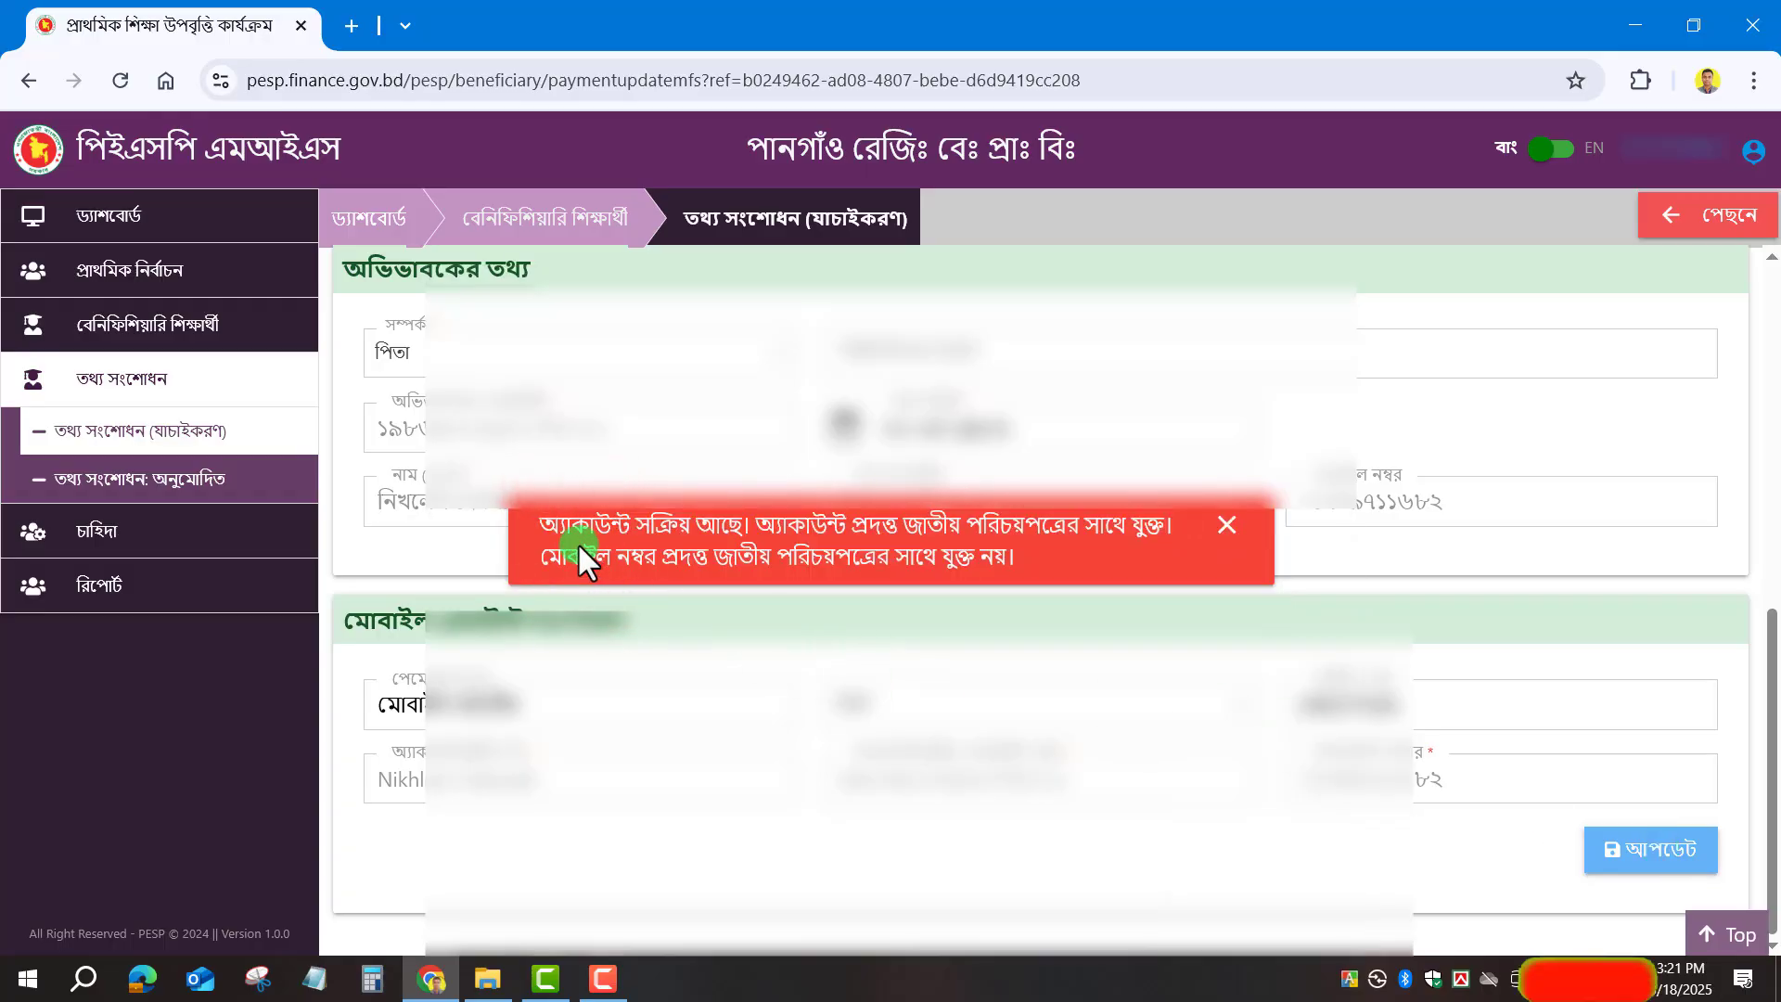
drag(577, 542, 562, 534)
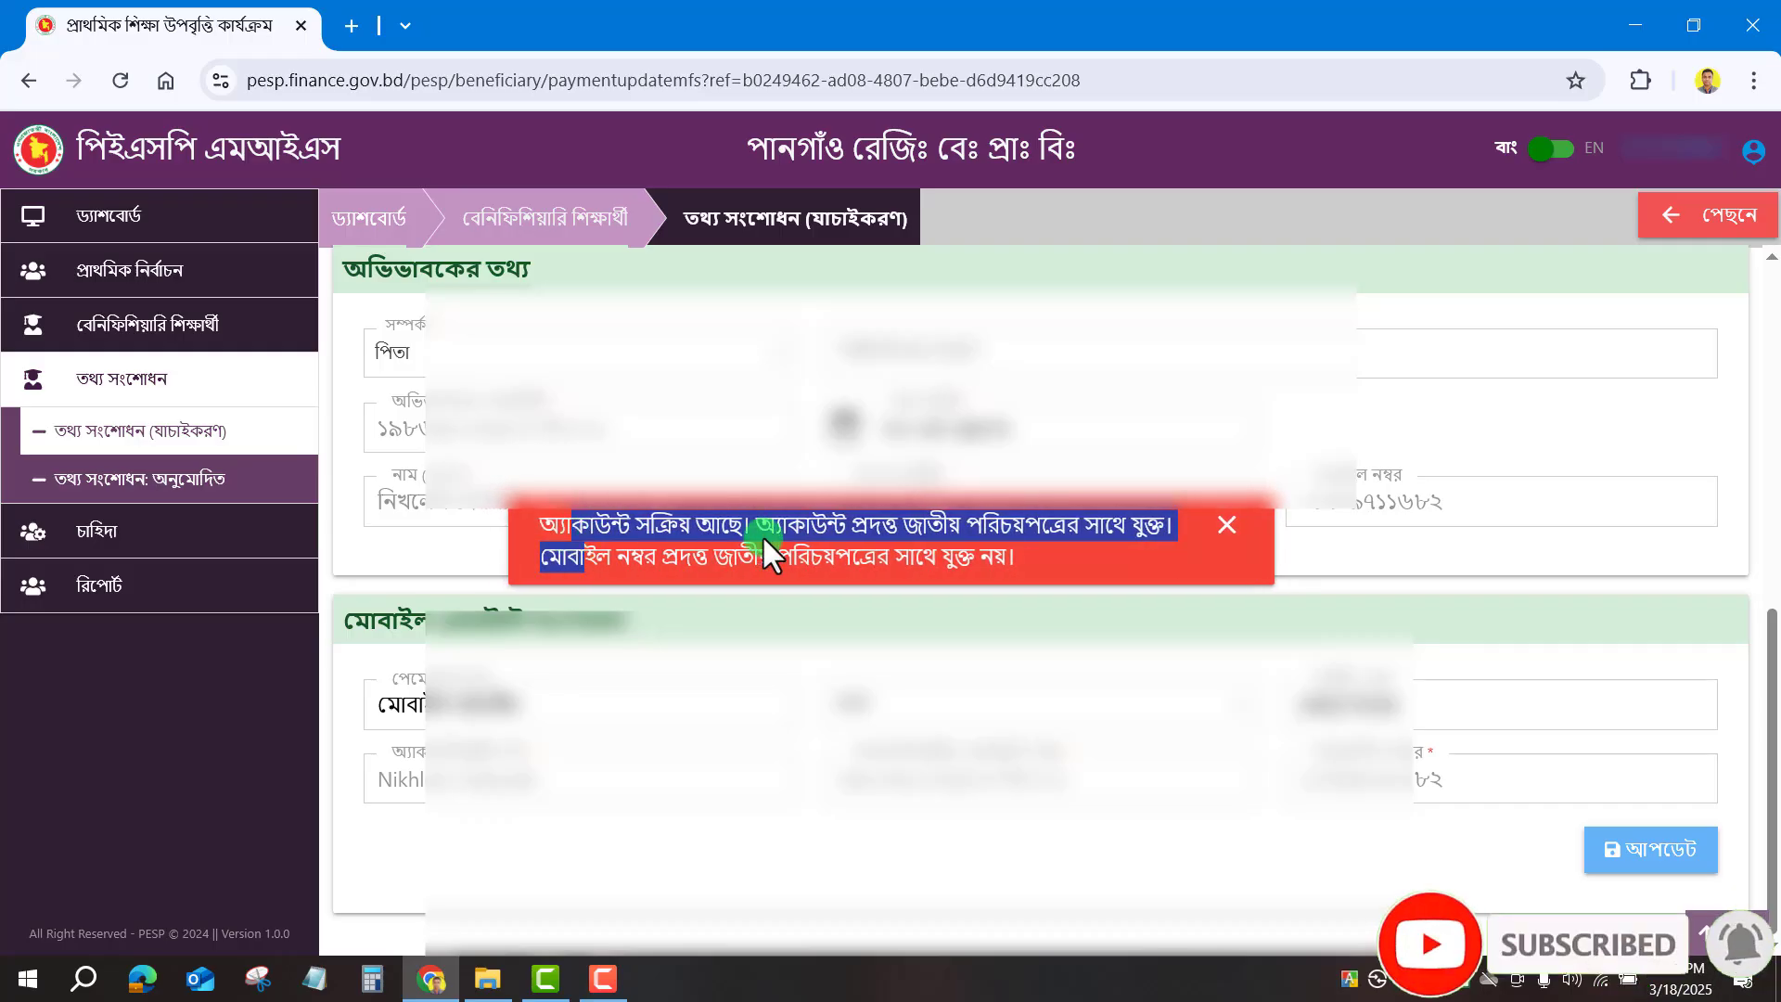
click(1204, 548)
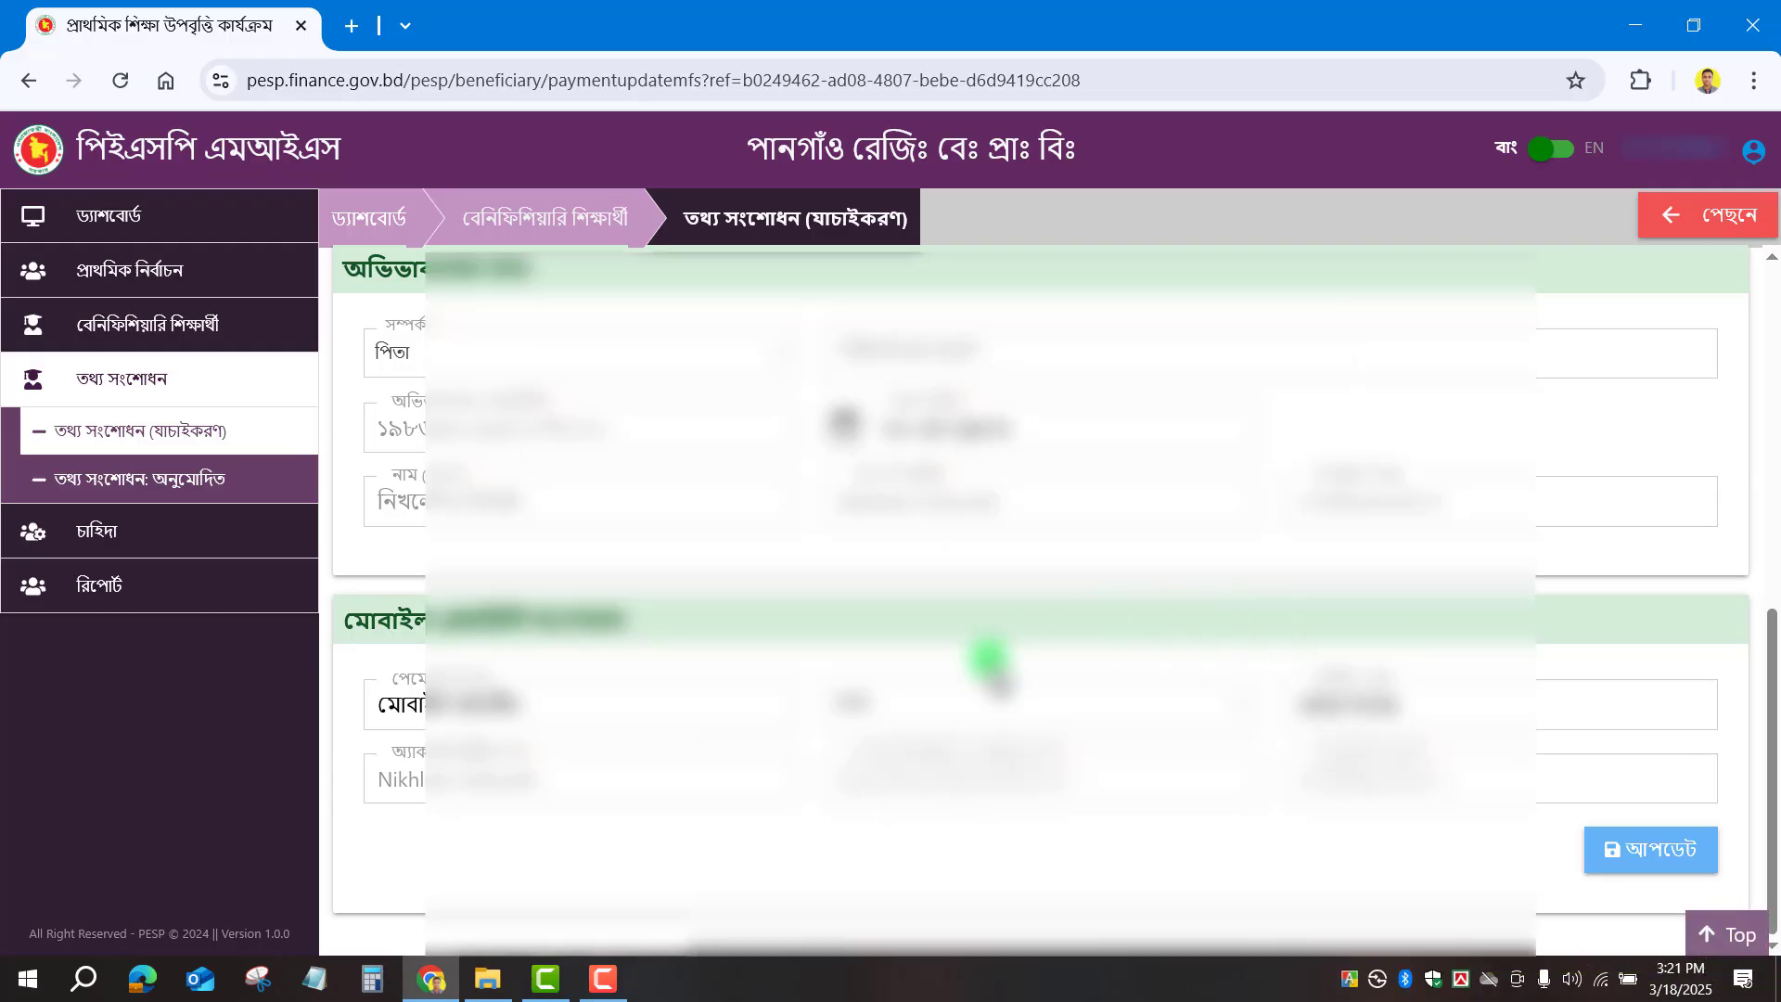
Return to the information correction (verification) list and set it to show 100 records per page.
scroll(990, 660, up, 5)
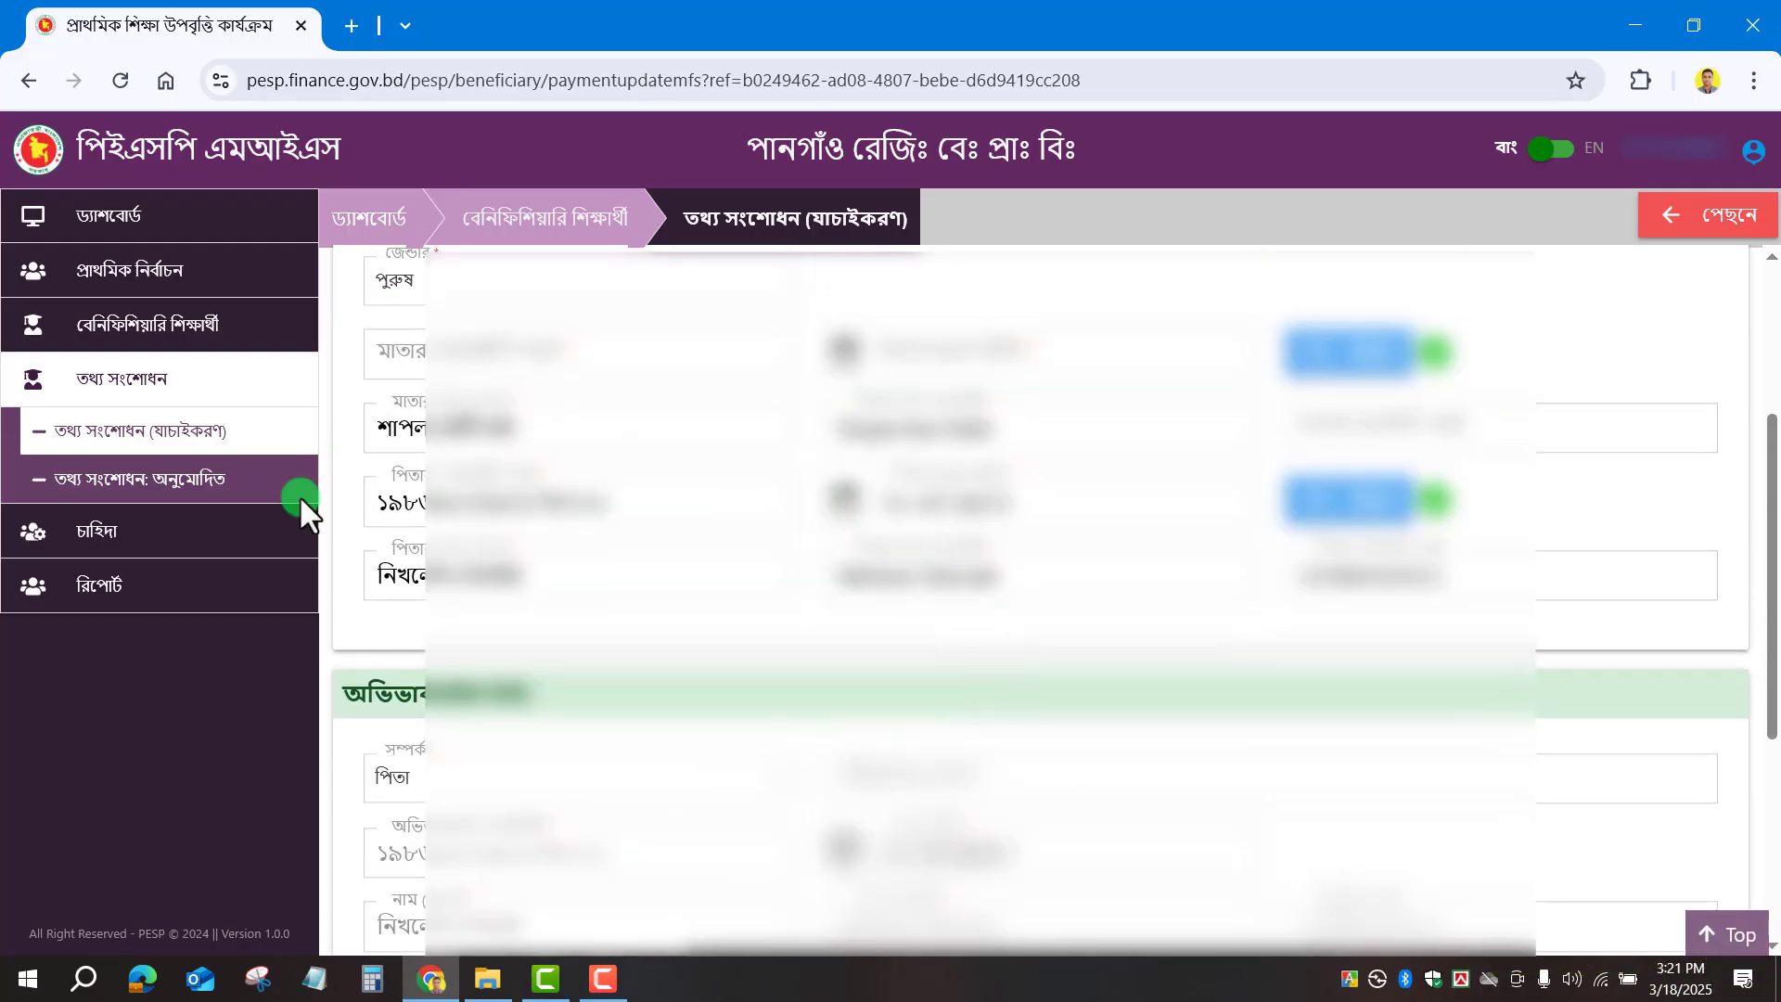
click(172, 436)
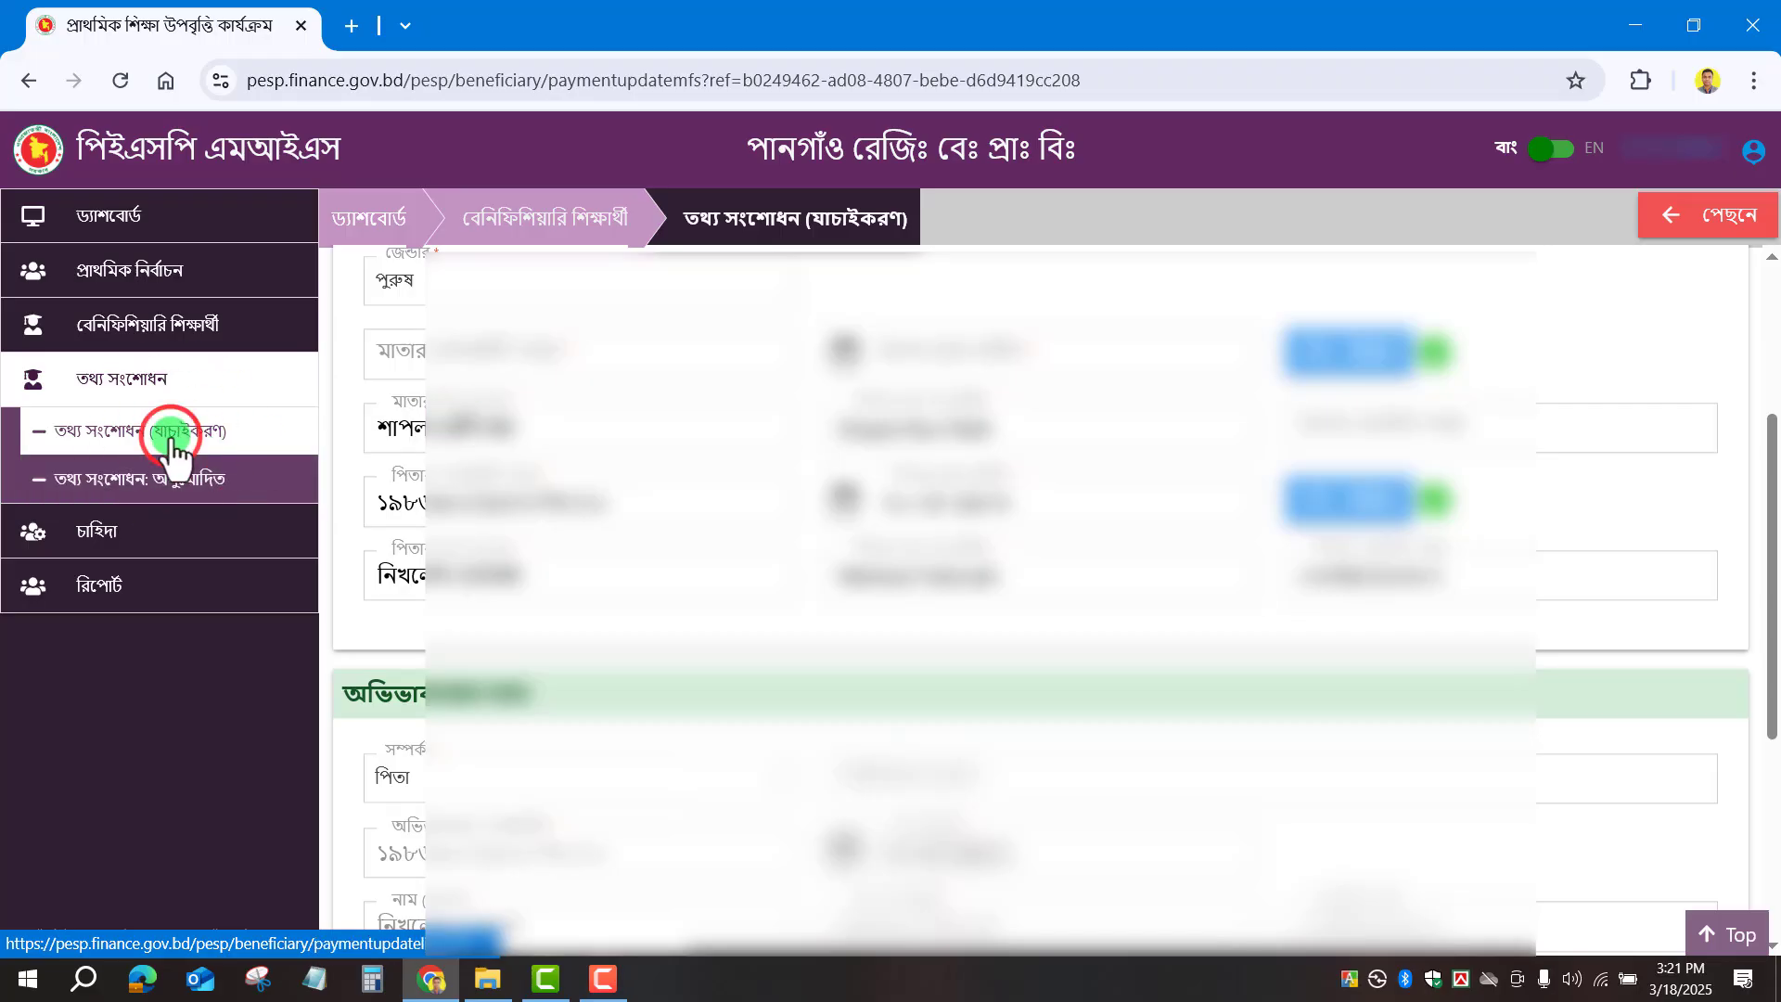
scroll(891, 557, down, 4)
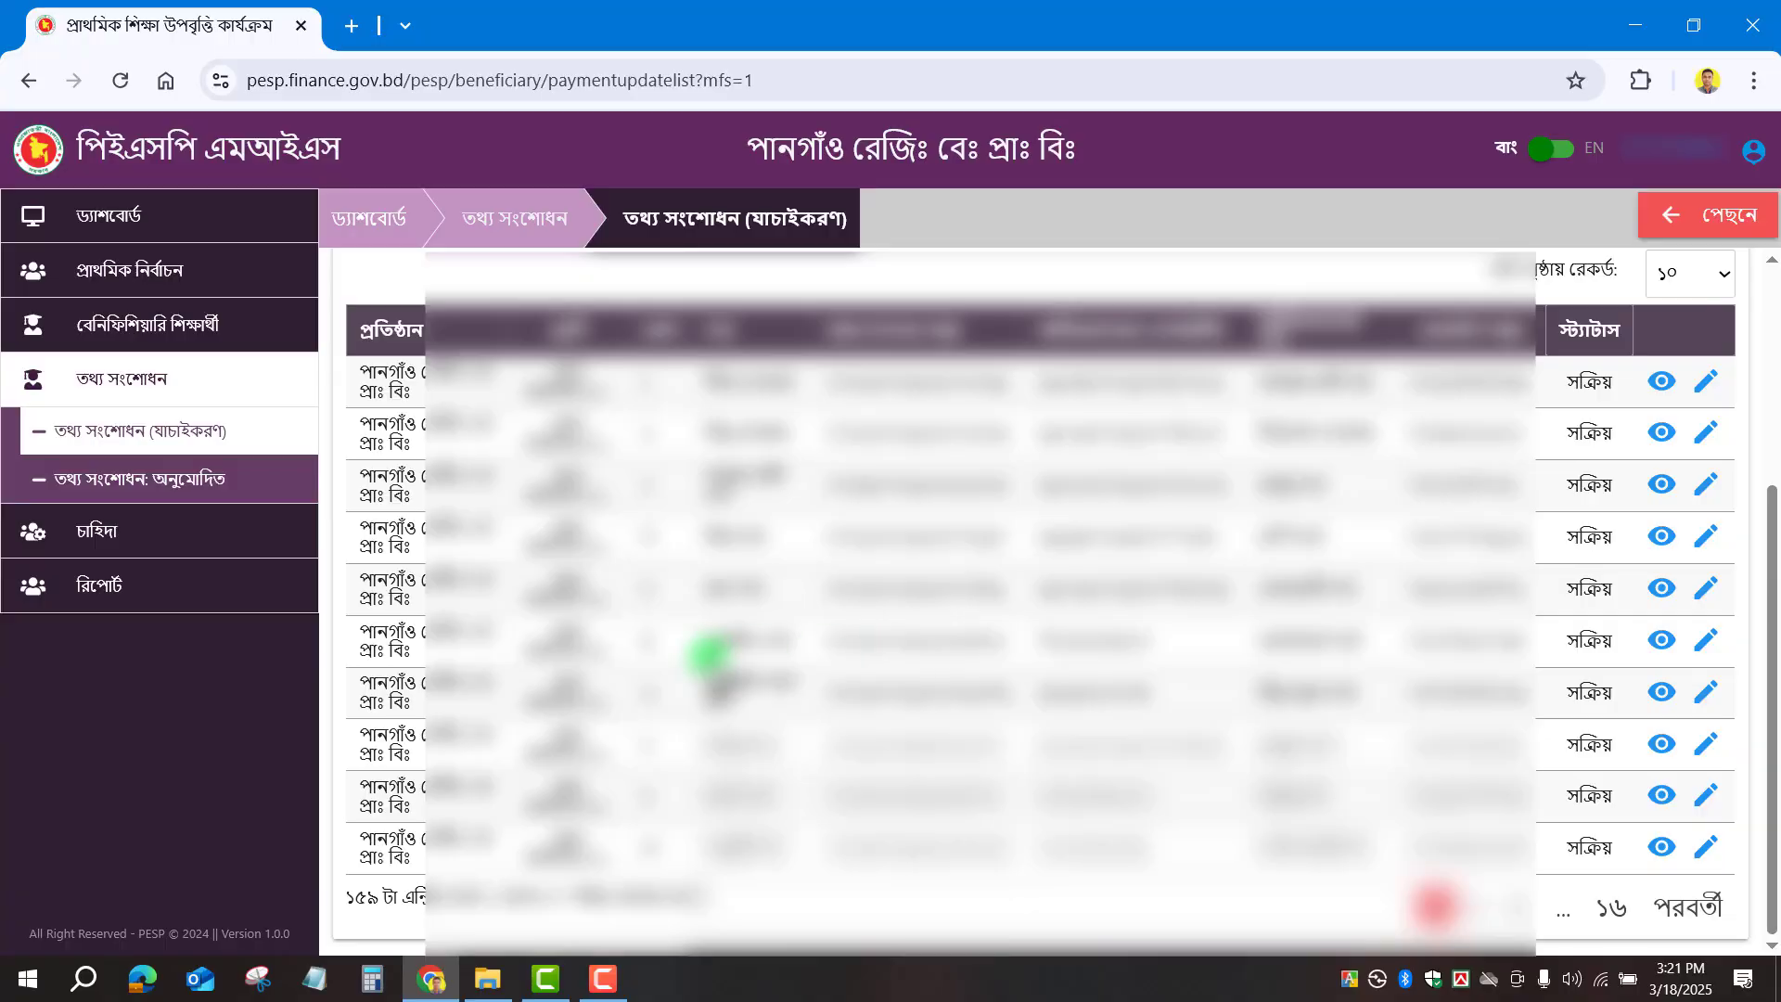
scroll(710, 656, up, 3)
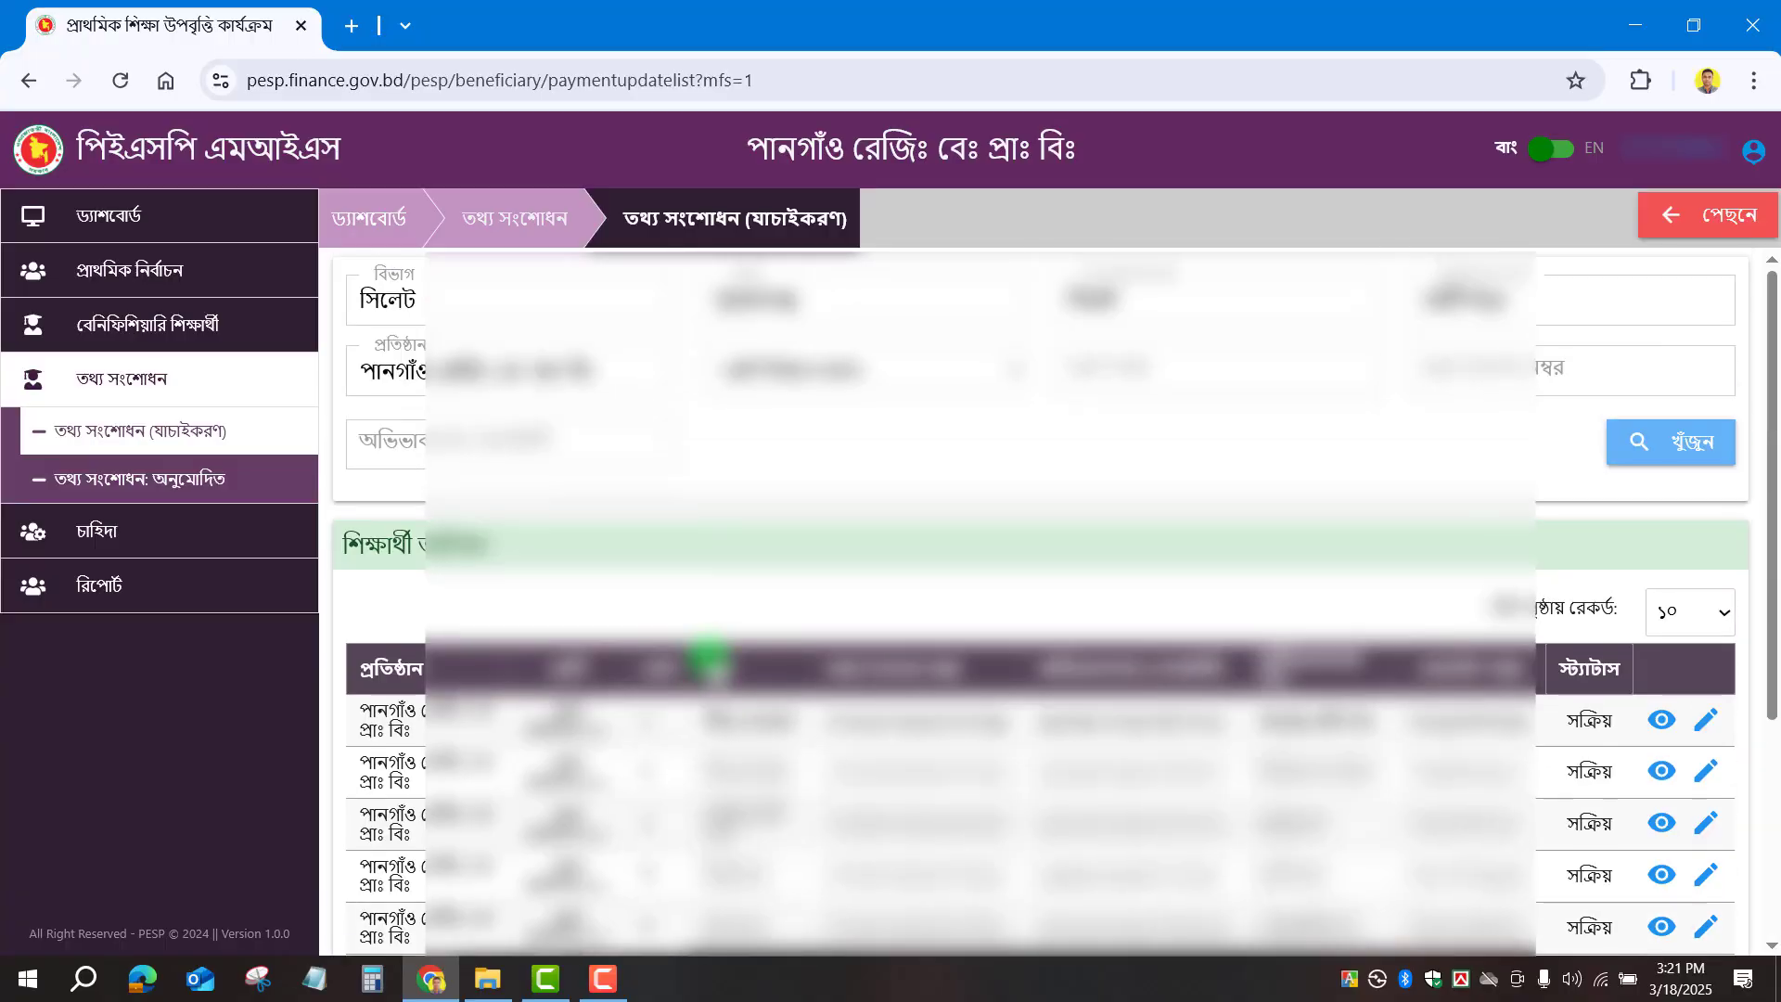
scroll(709, 656, down, 3)
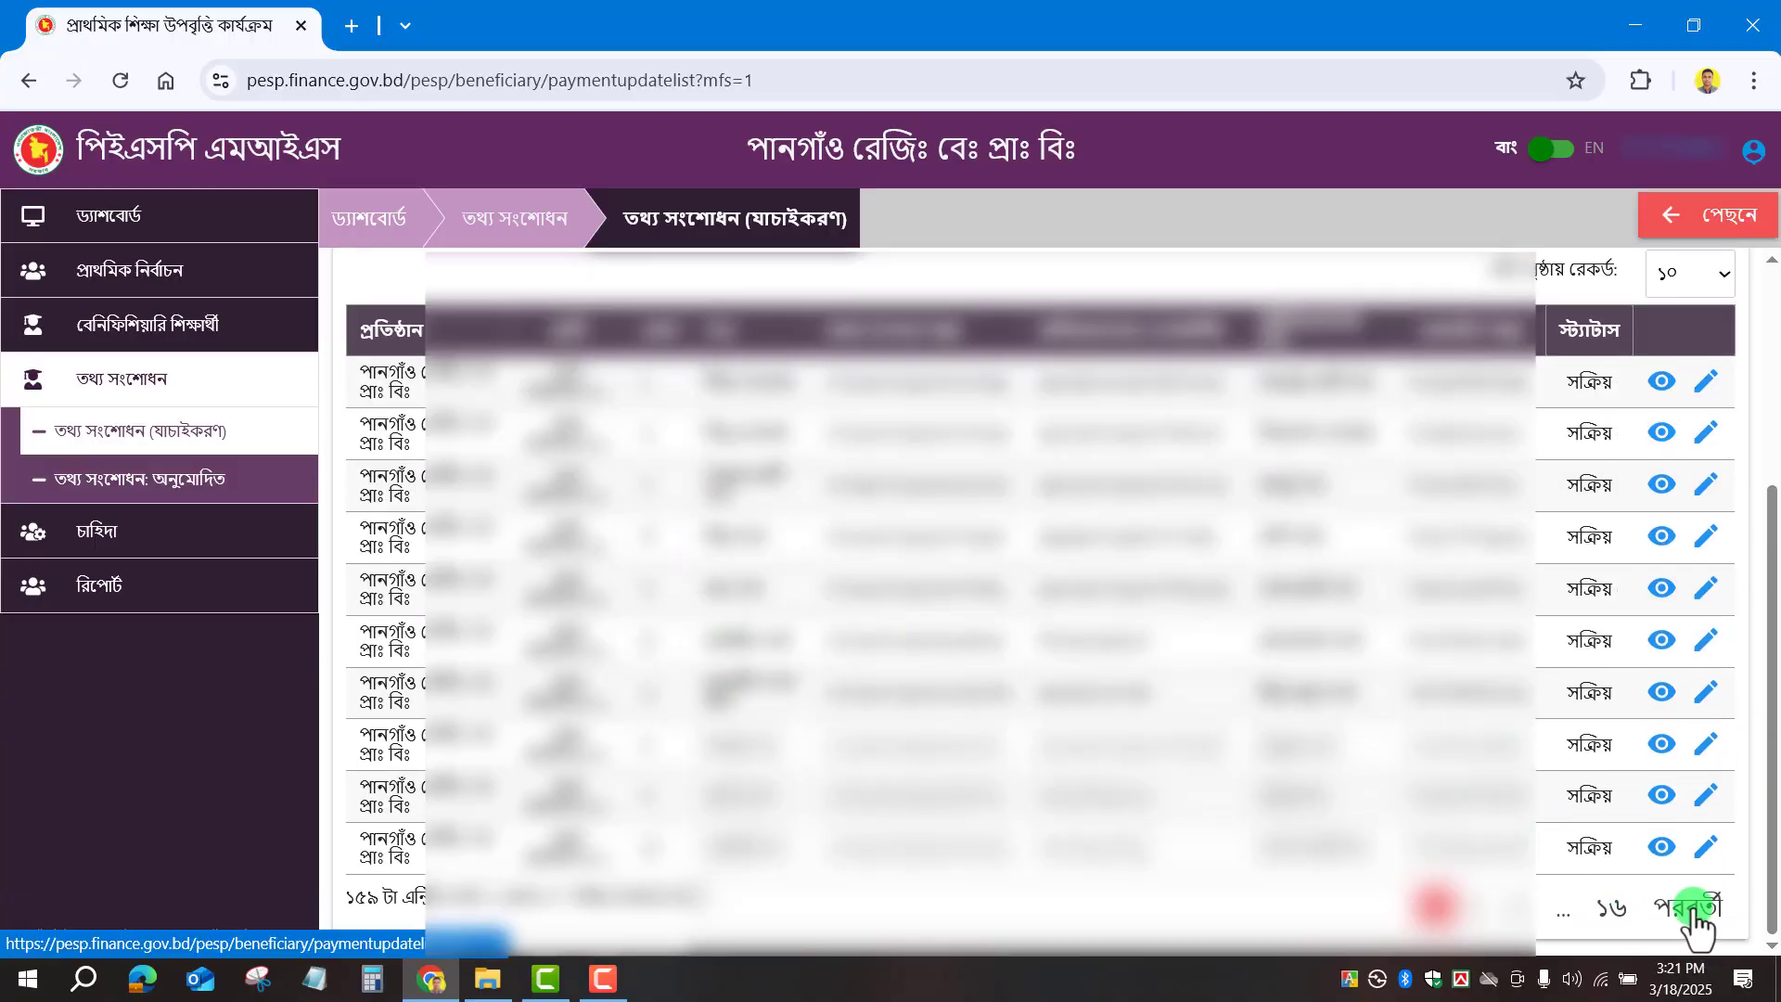
click(1761, 228)
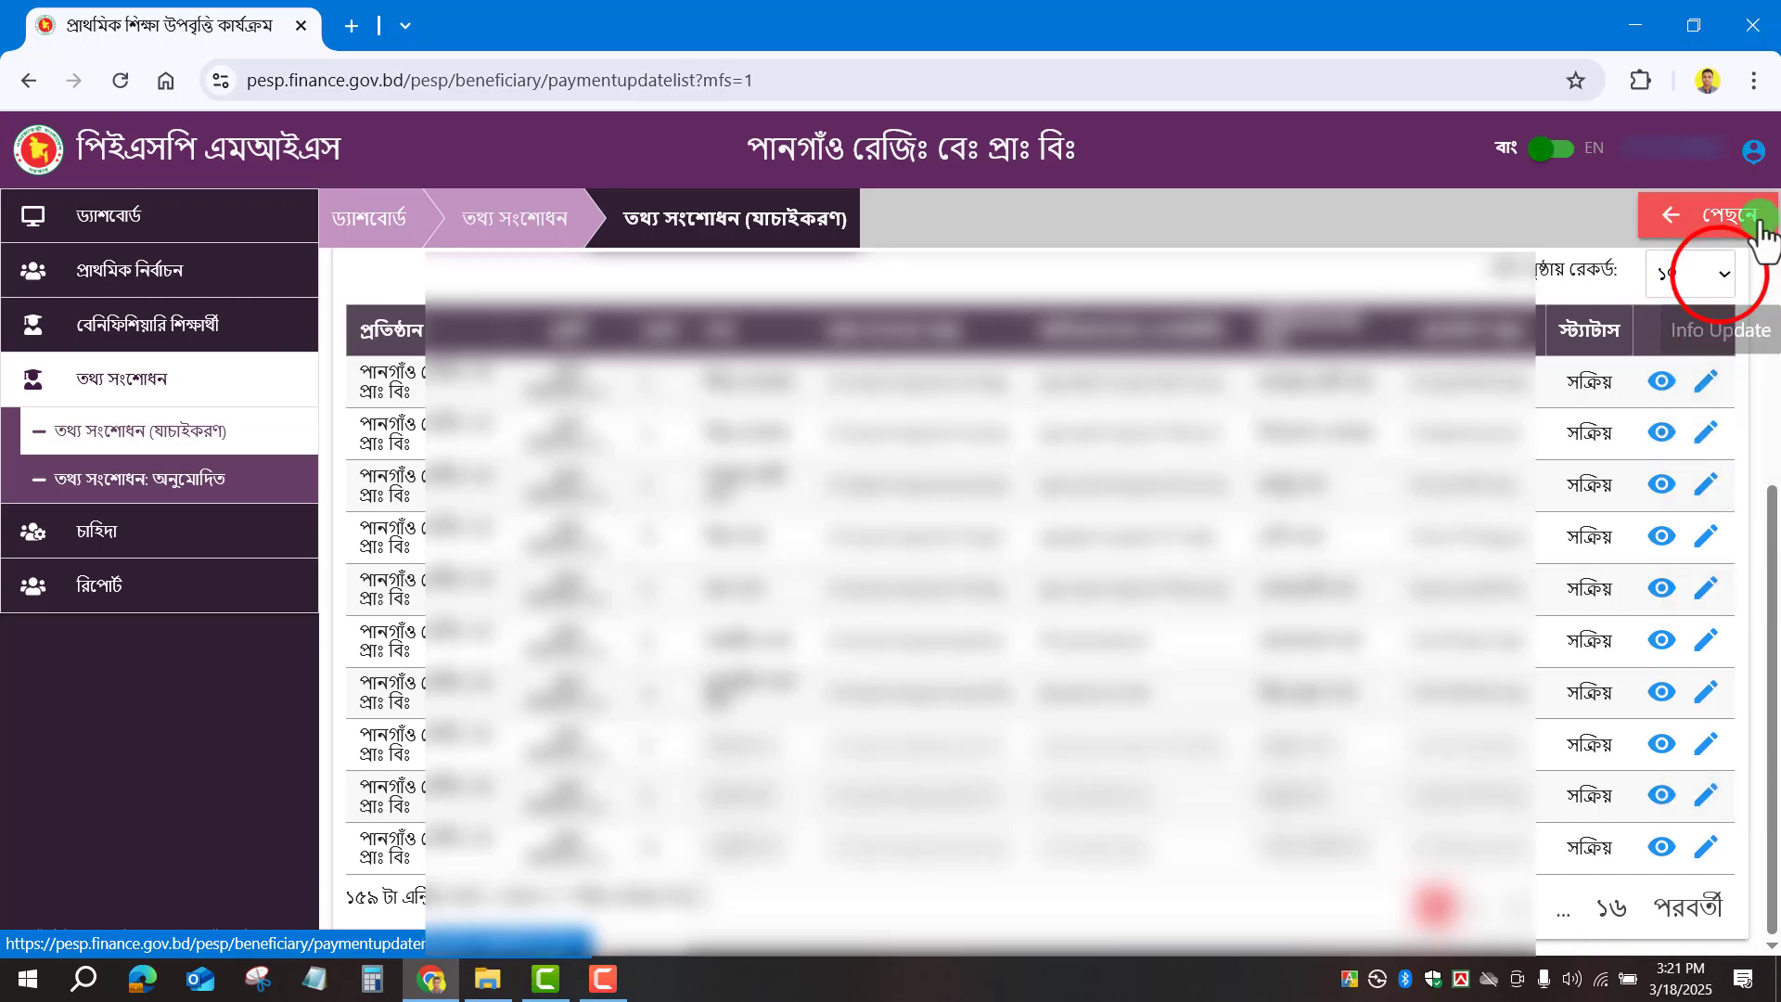
click(1720, 277)
click(1688, 415)
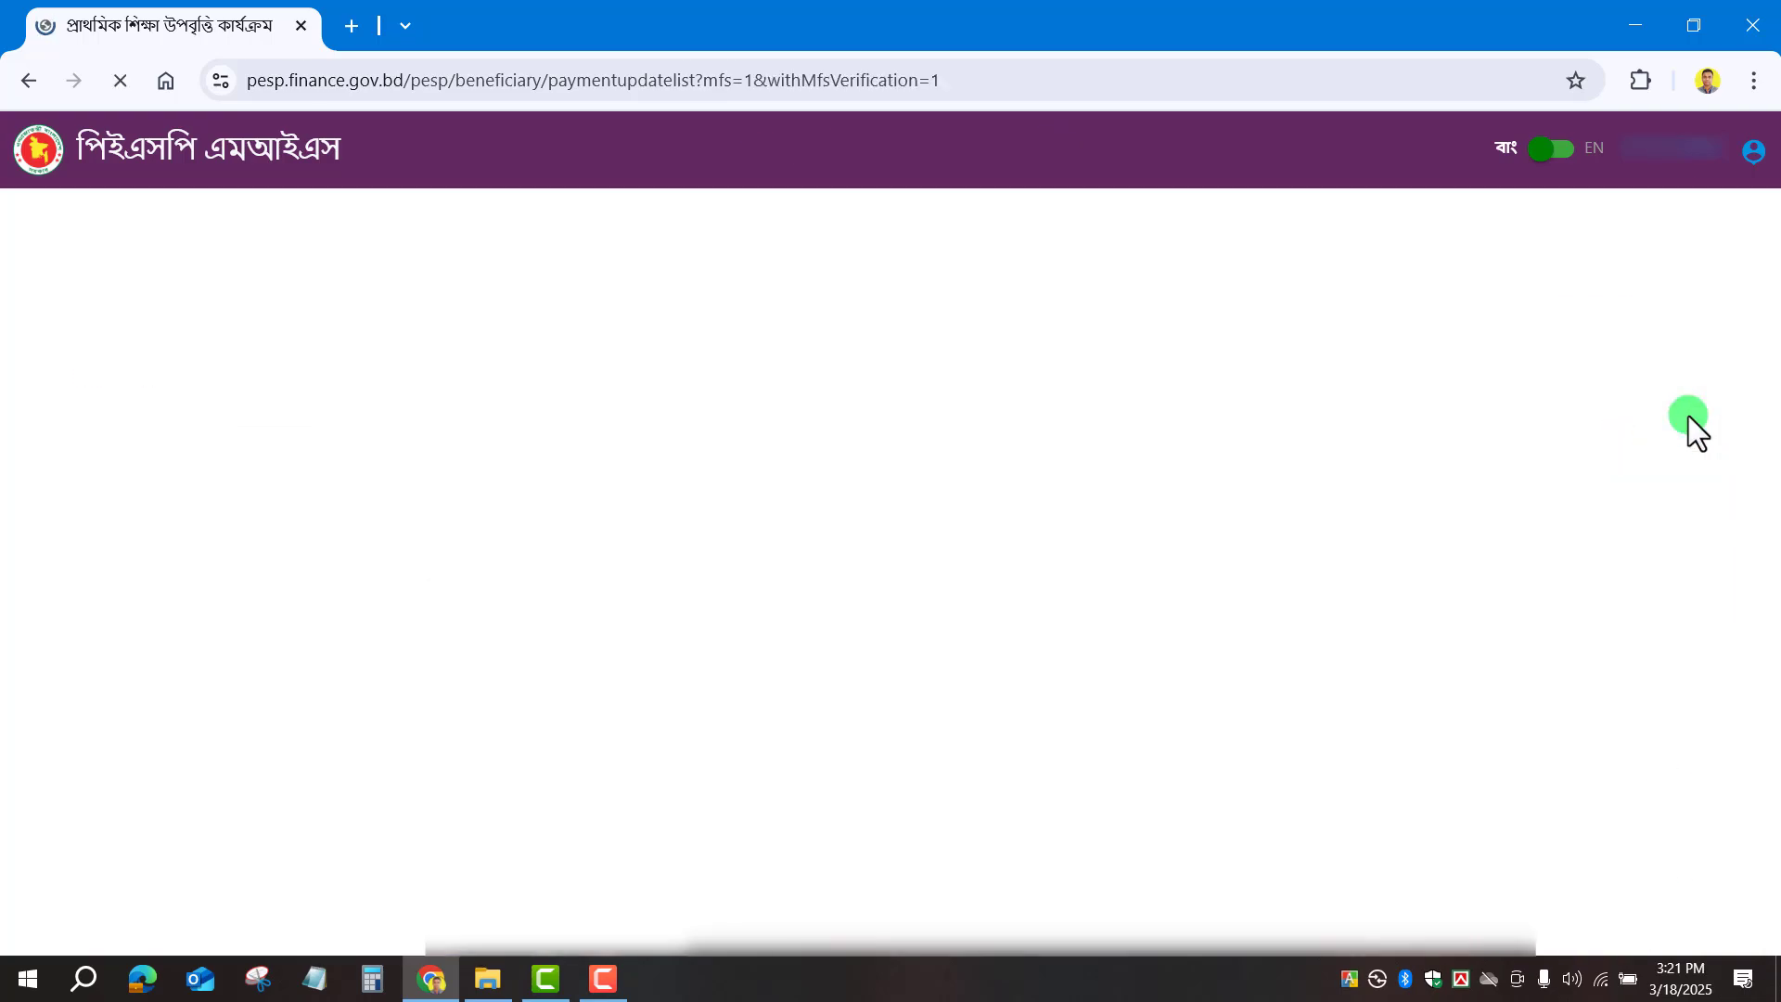
Locate a student further down the list by class and roll number and open that record for editing.
scroll(795, 735, down, 8)
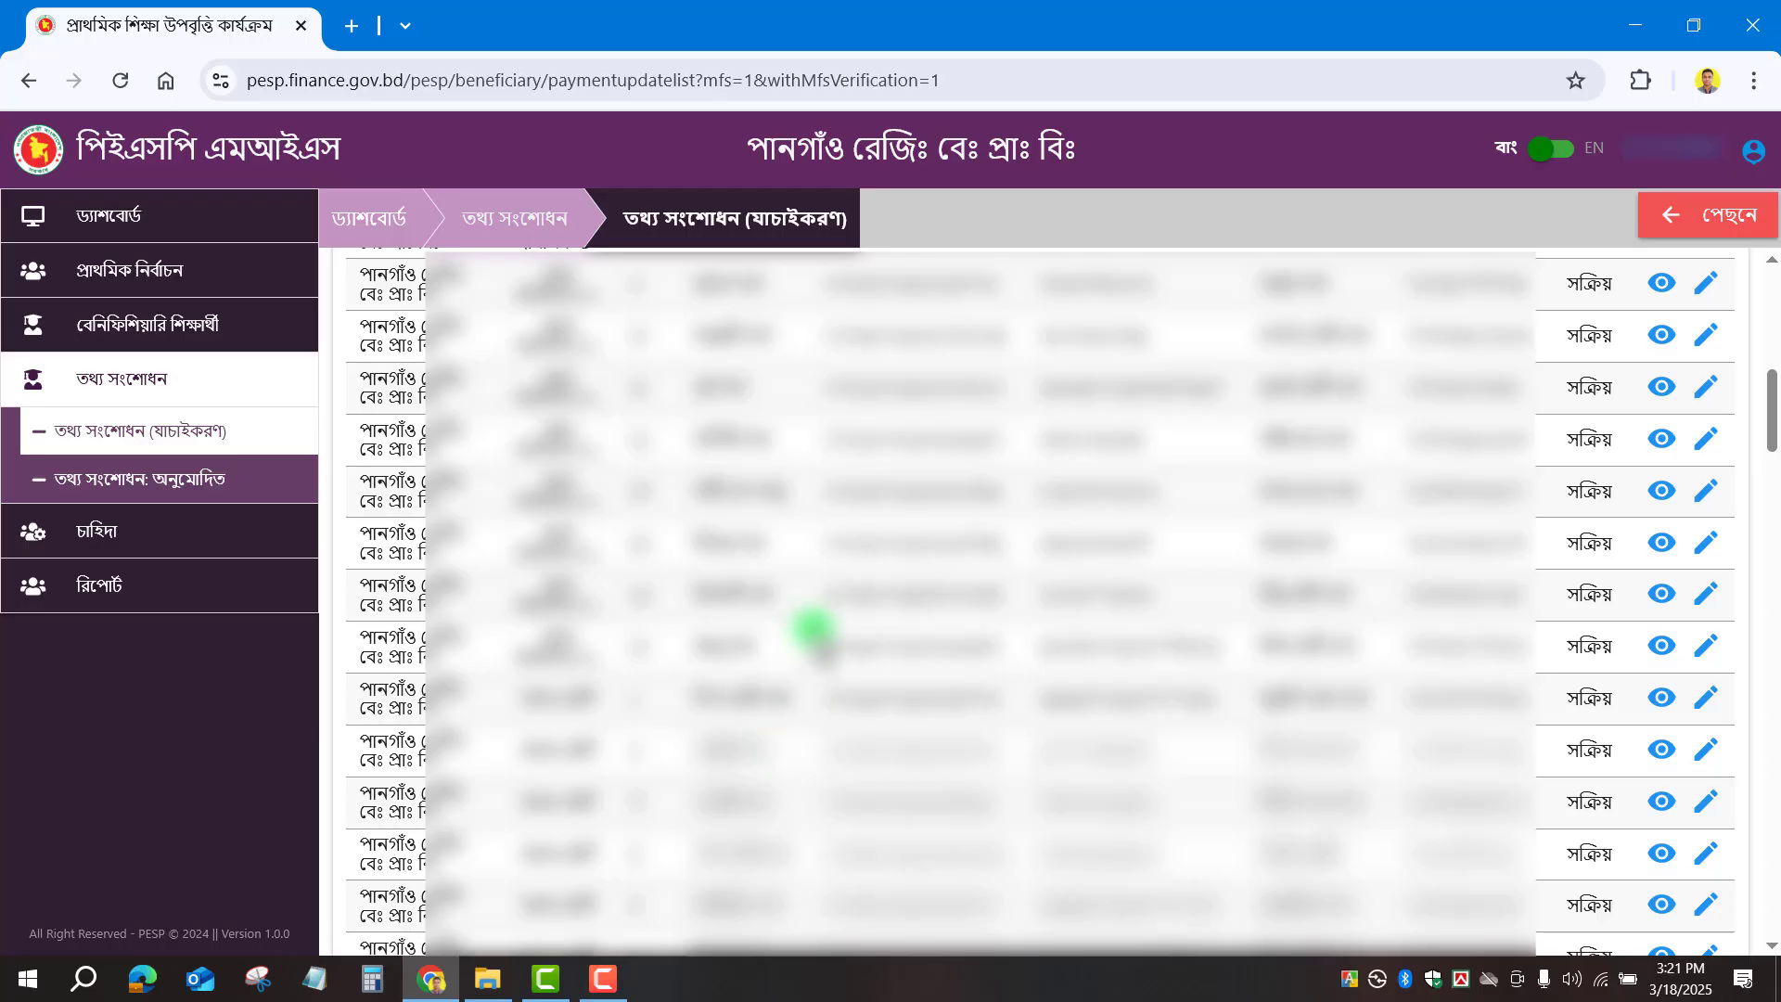
scroll(816, 633, down, 20)
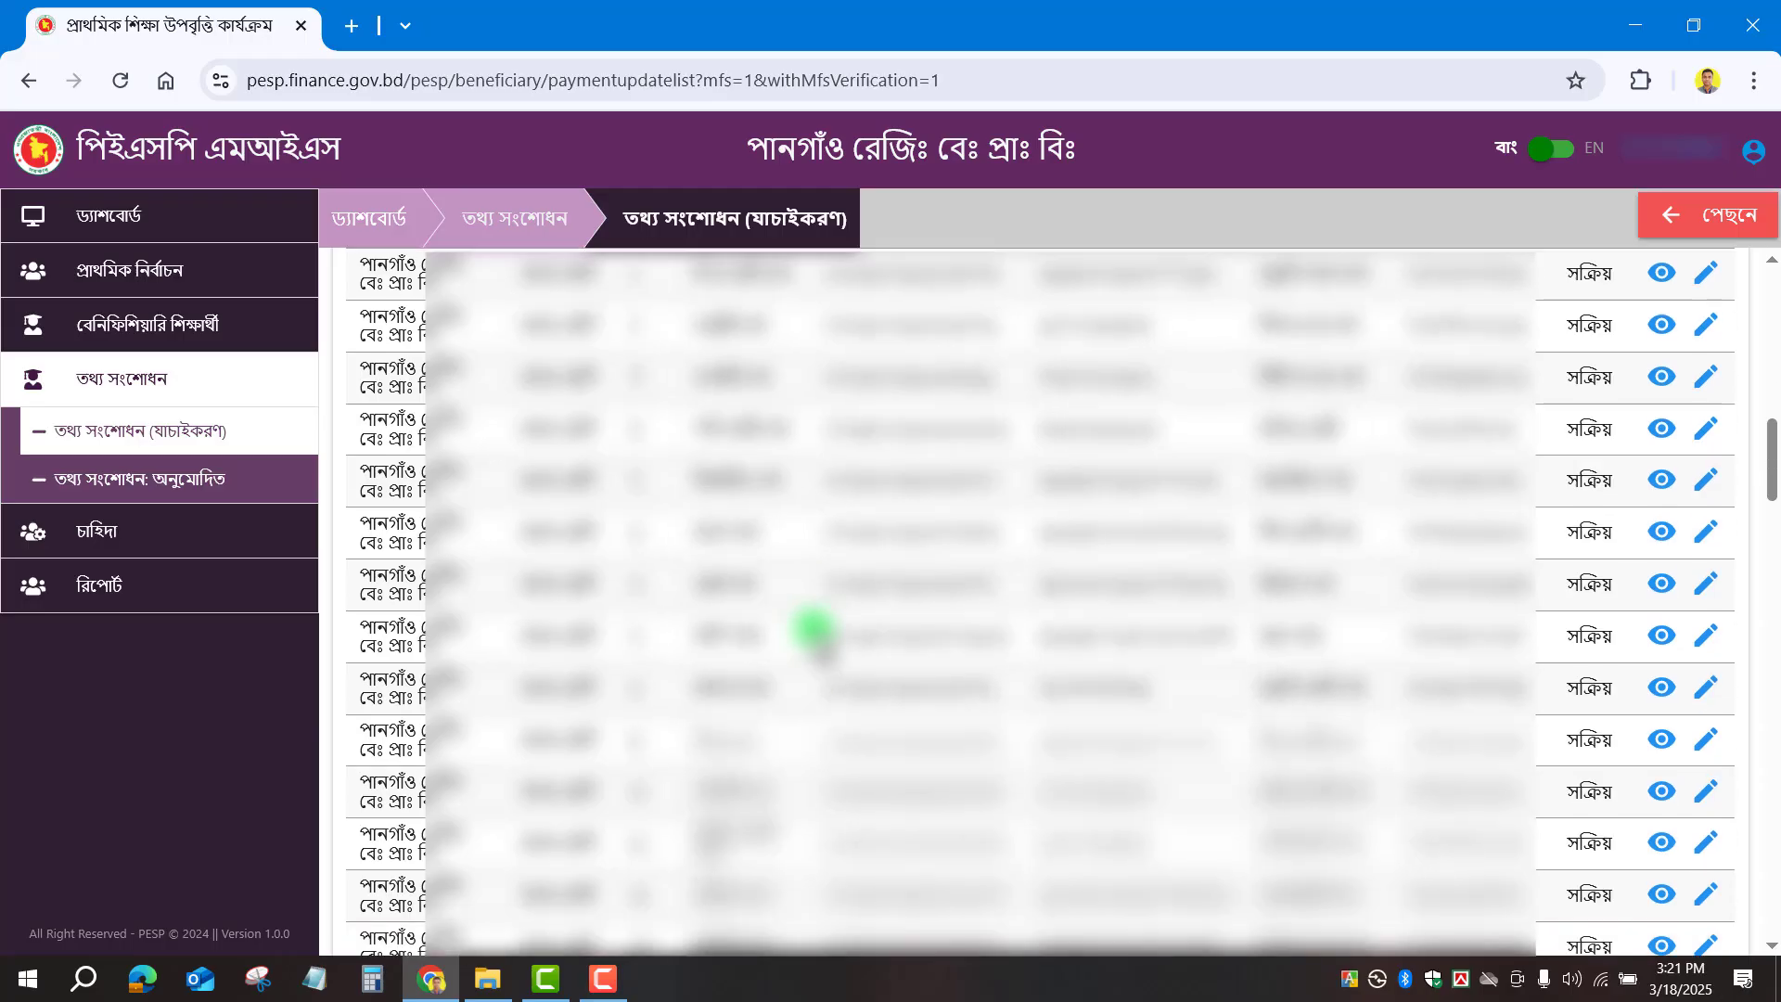
scroll(814, 631, up, 15)
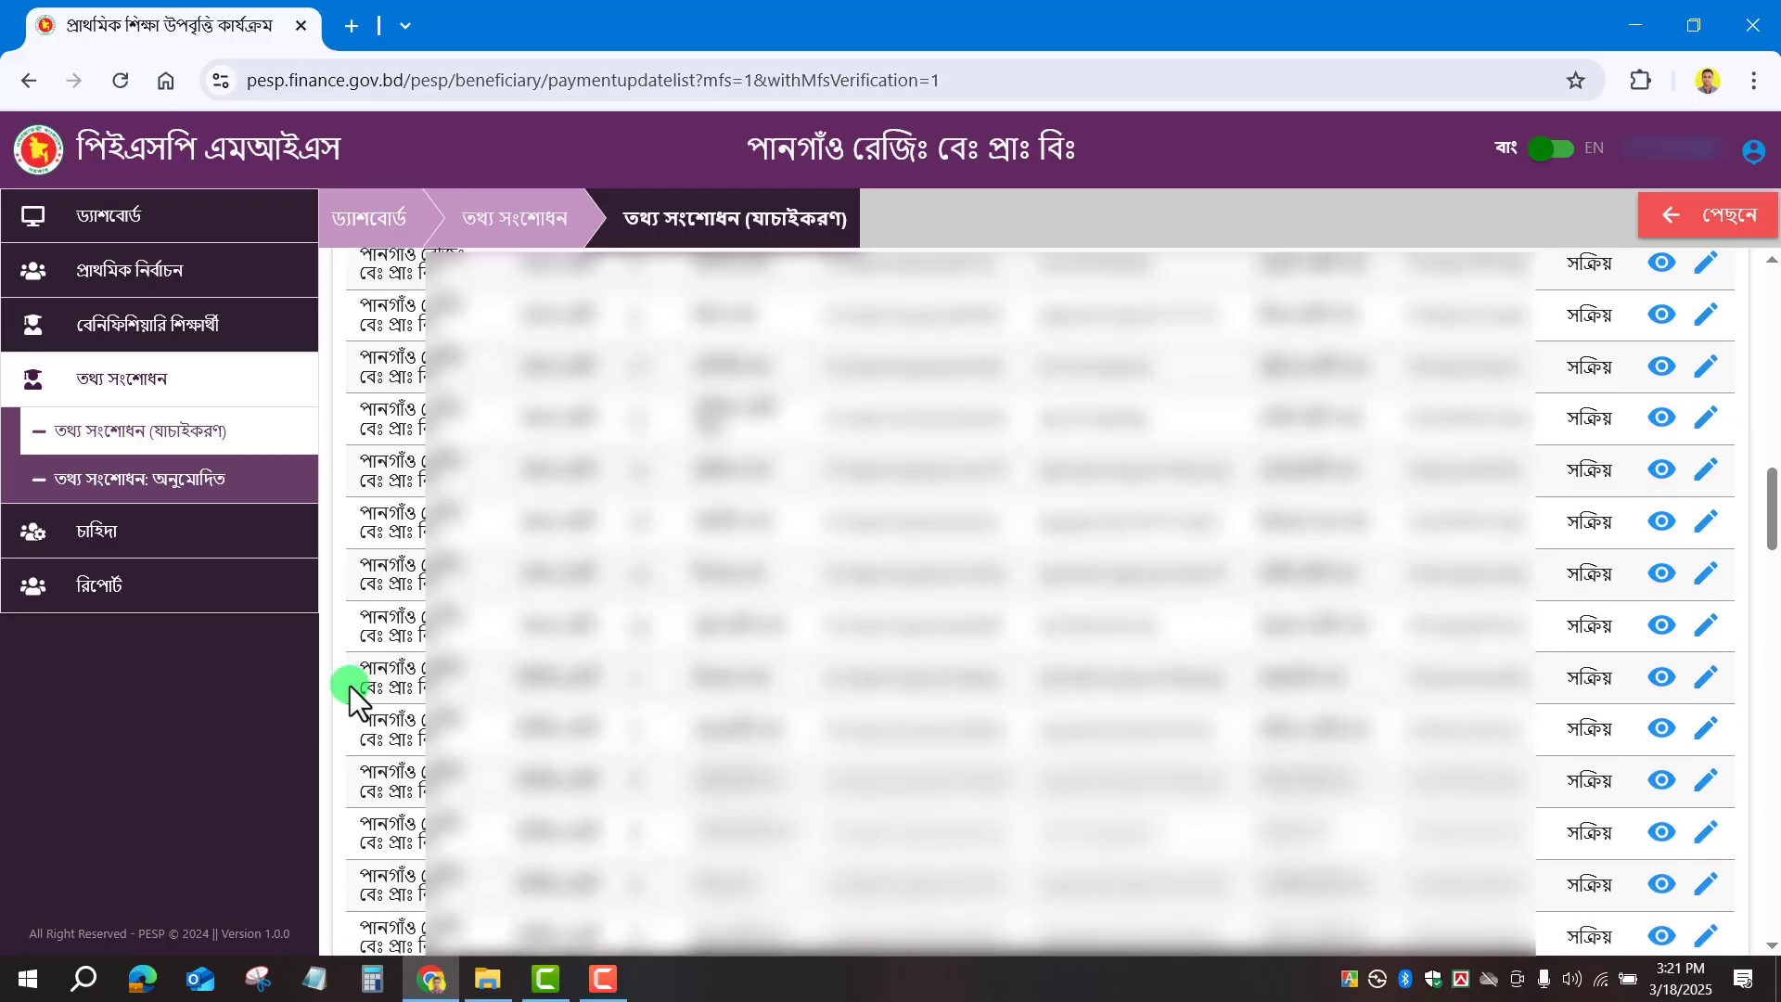
click(516, 675)
drag(517, 676, 682, 674)
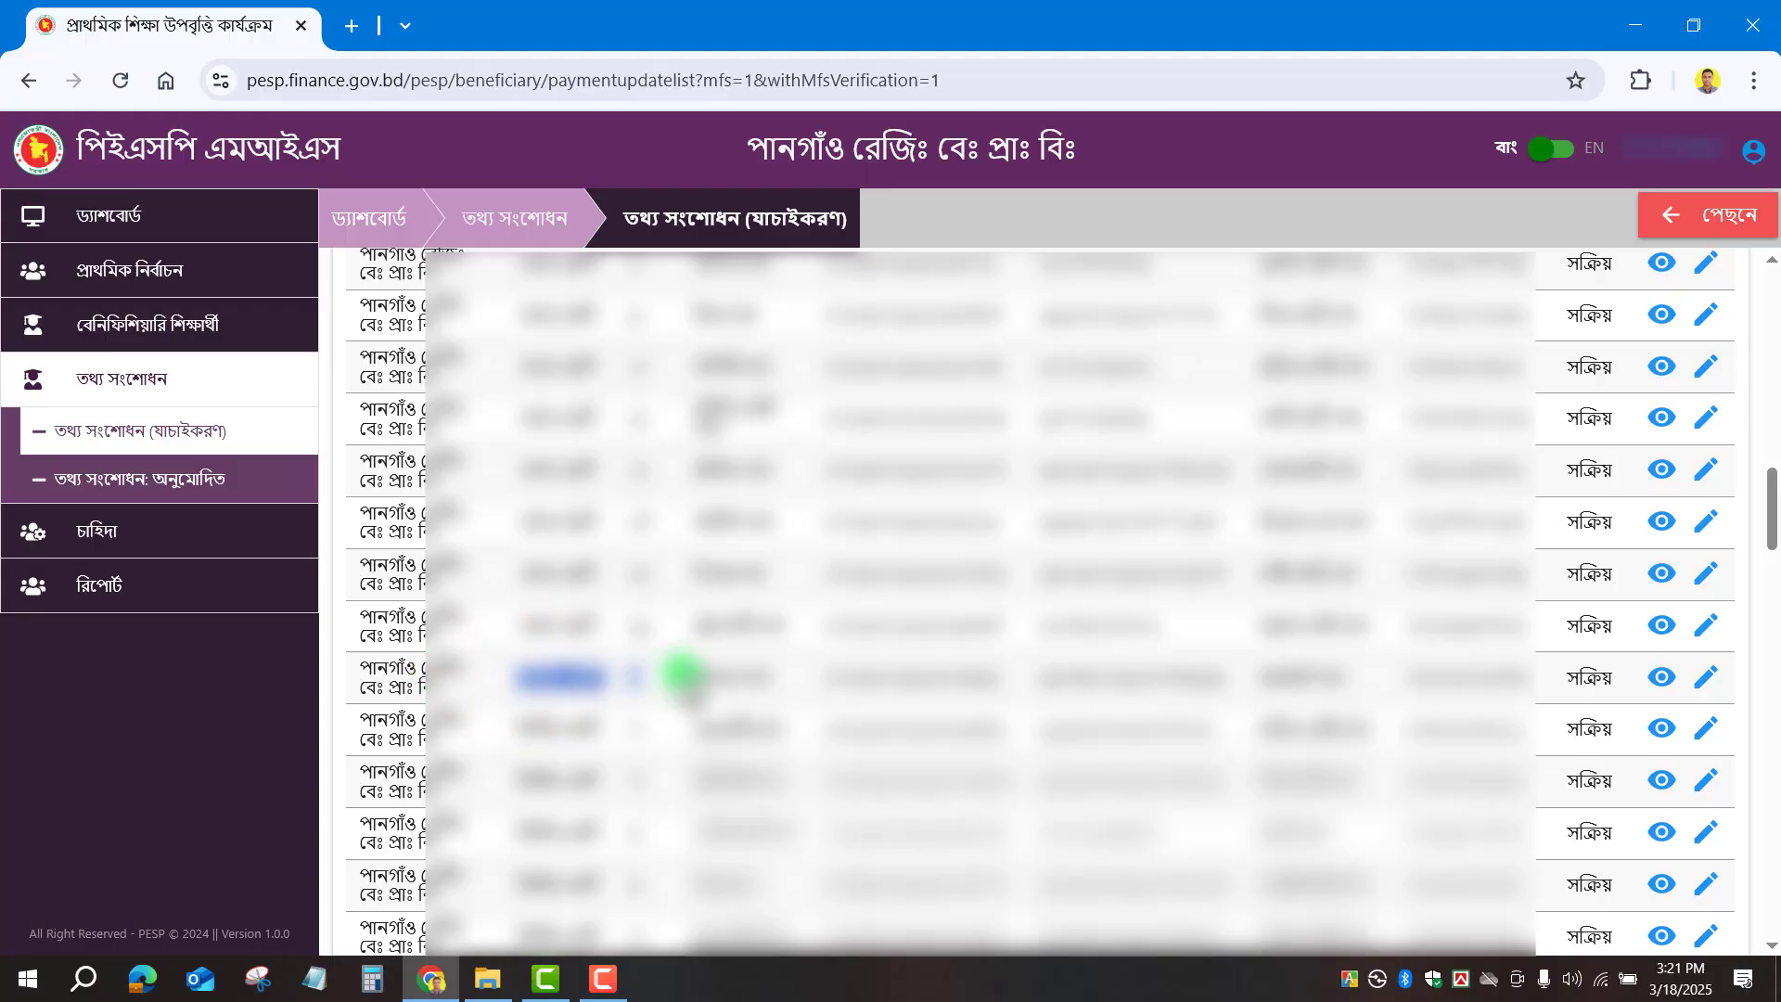
click(1705, 682)
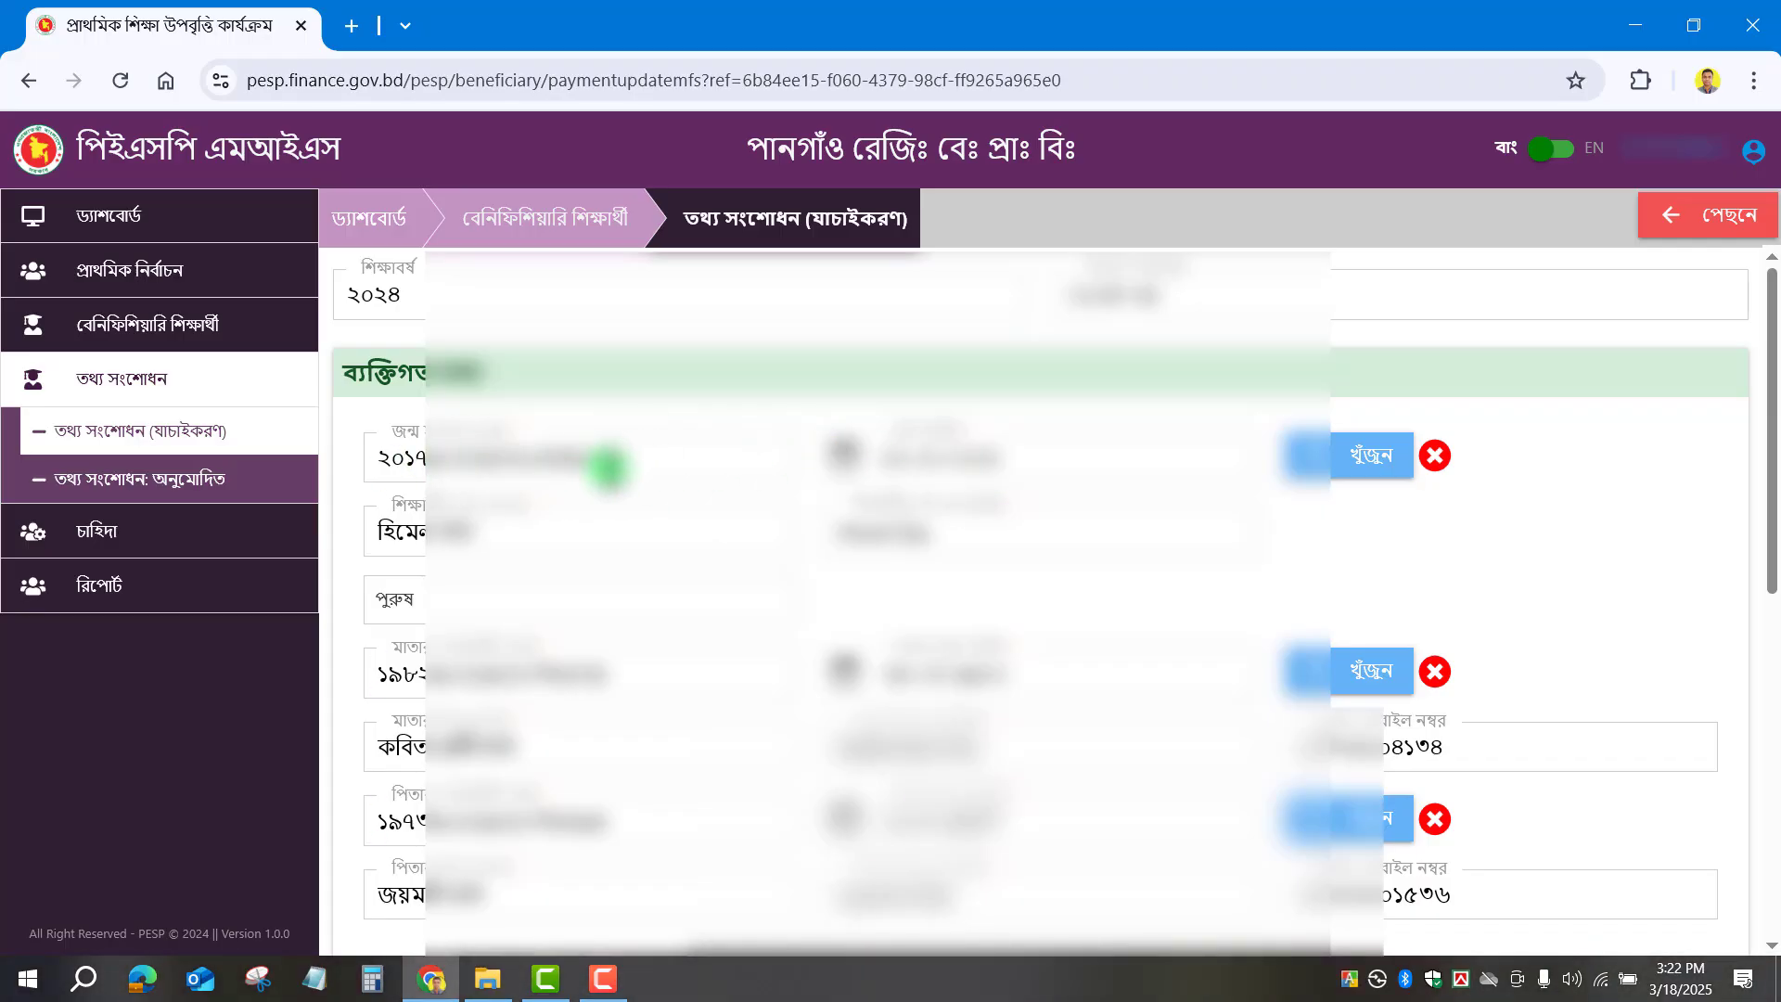
Verify this student's birth registration and both the mother's and father's NID information.
click(1374, 459)
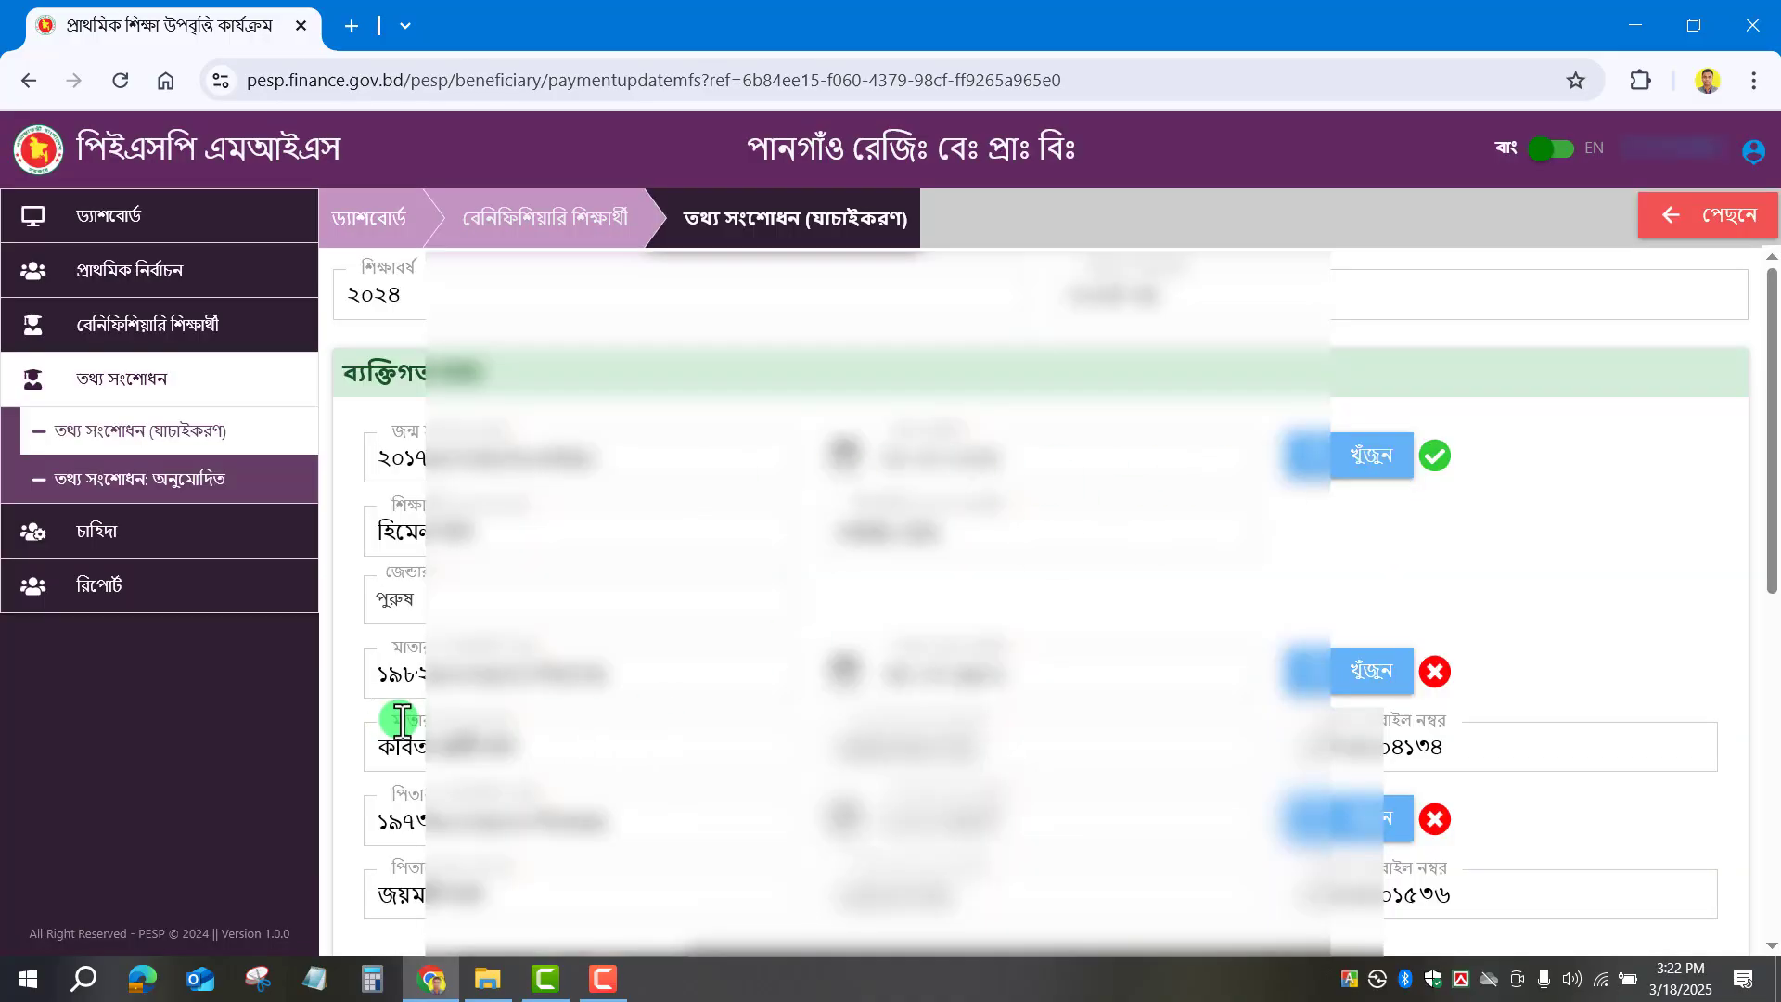
click(1370, 672)
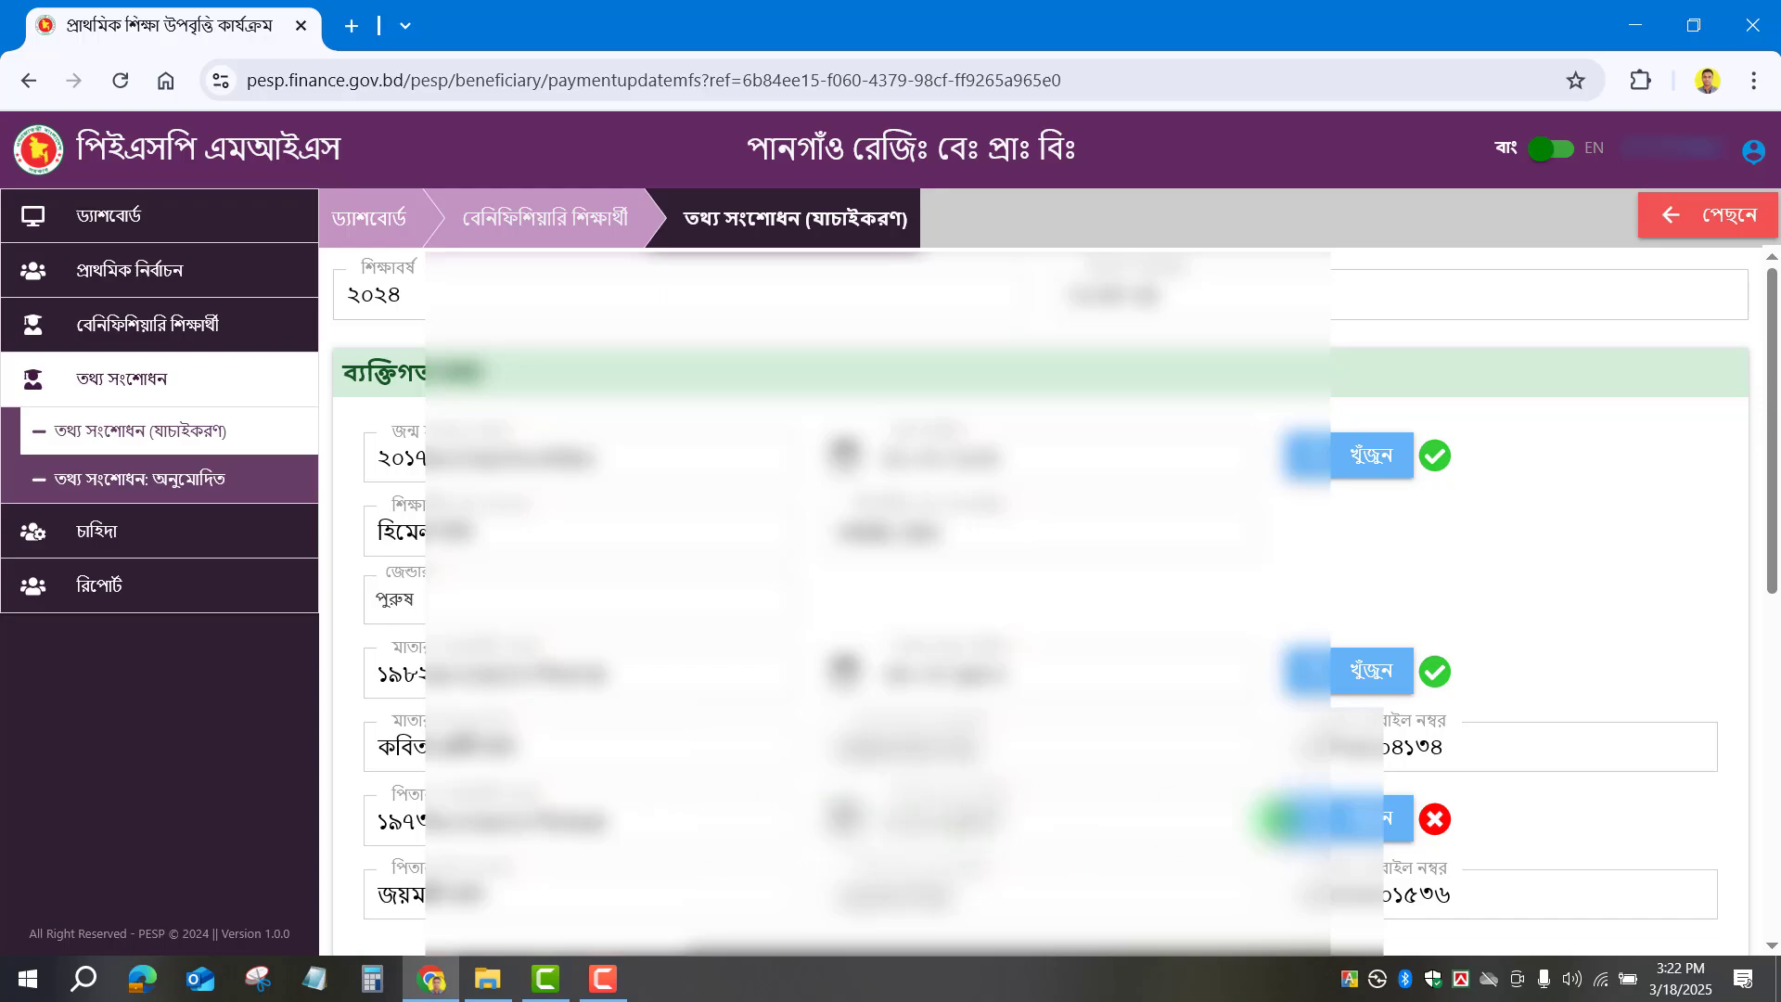
click(1383, 818)
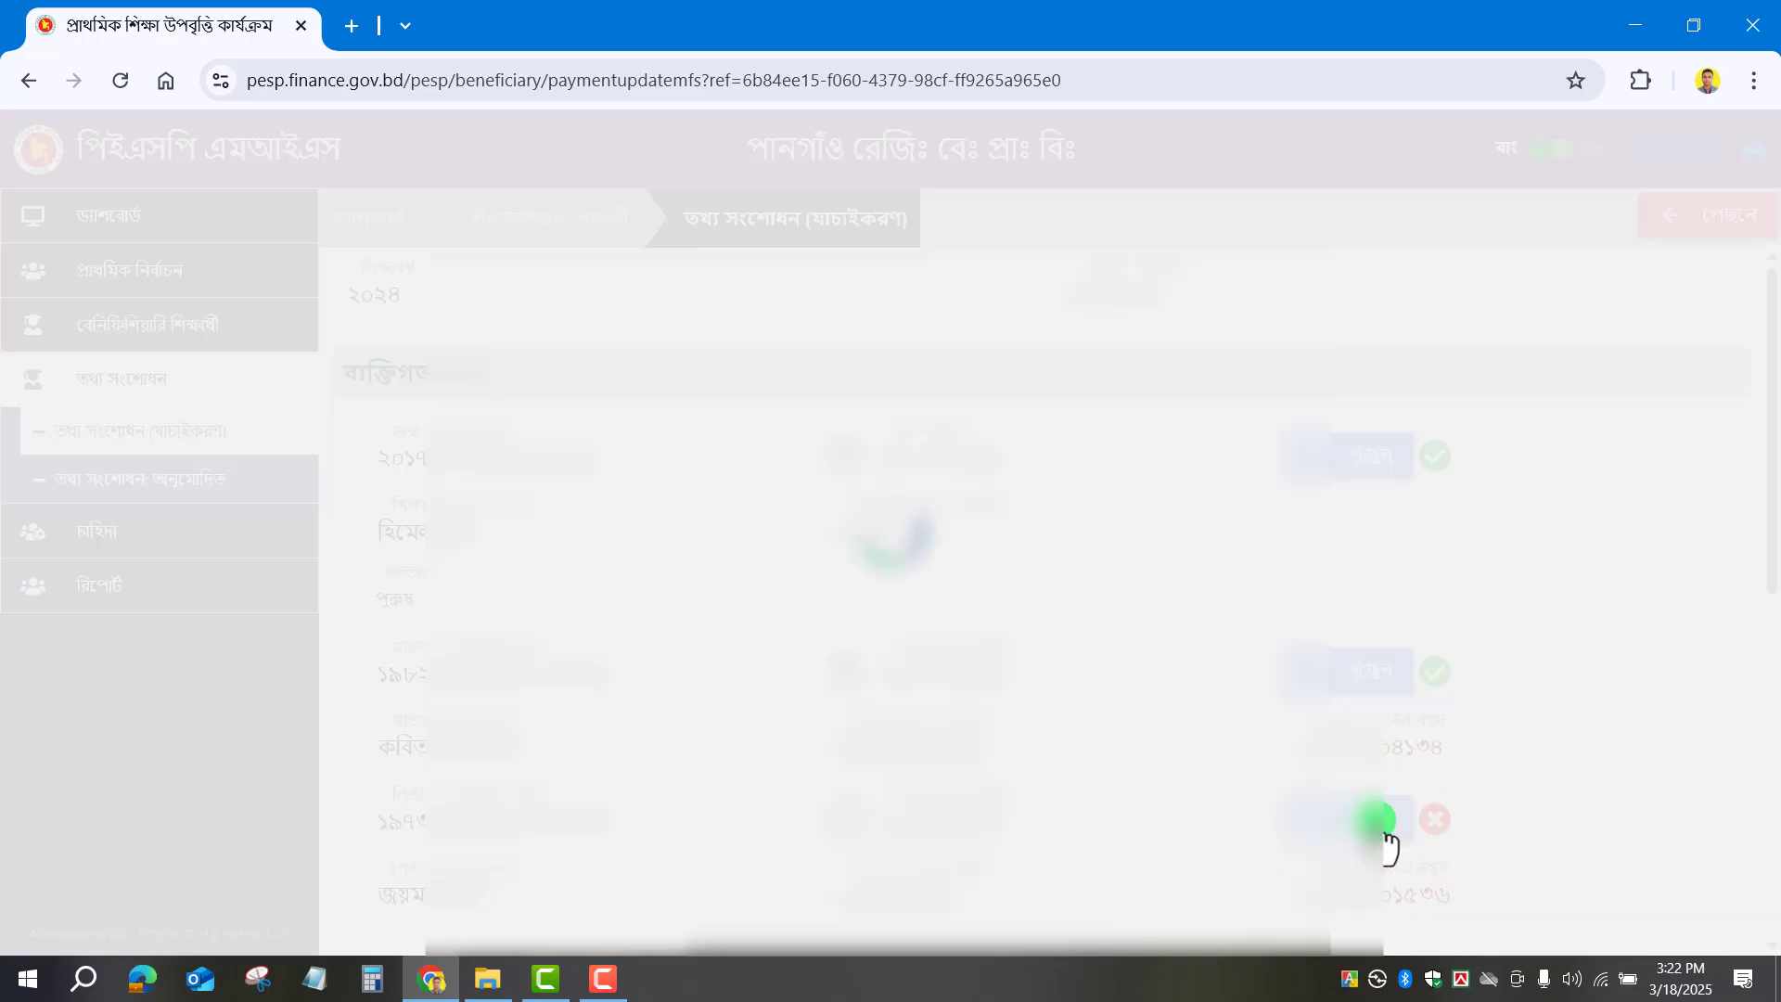
Review the guardian relationship options, leaving পিতা selected.
scroll(1243, 750, down, 5)
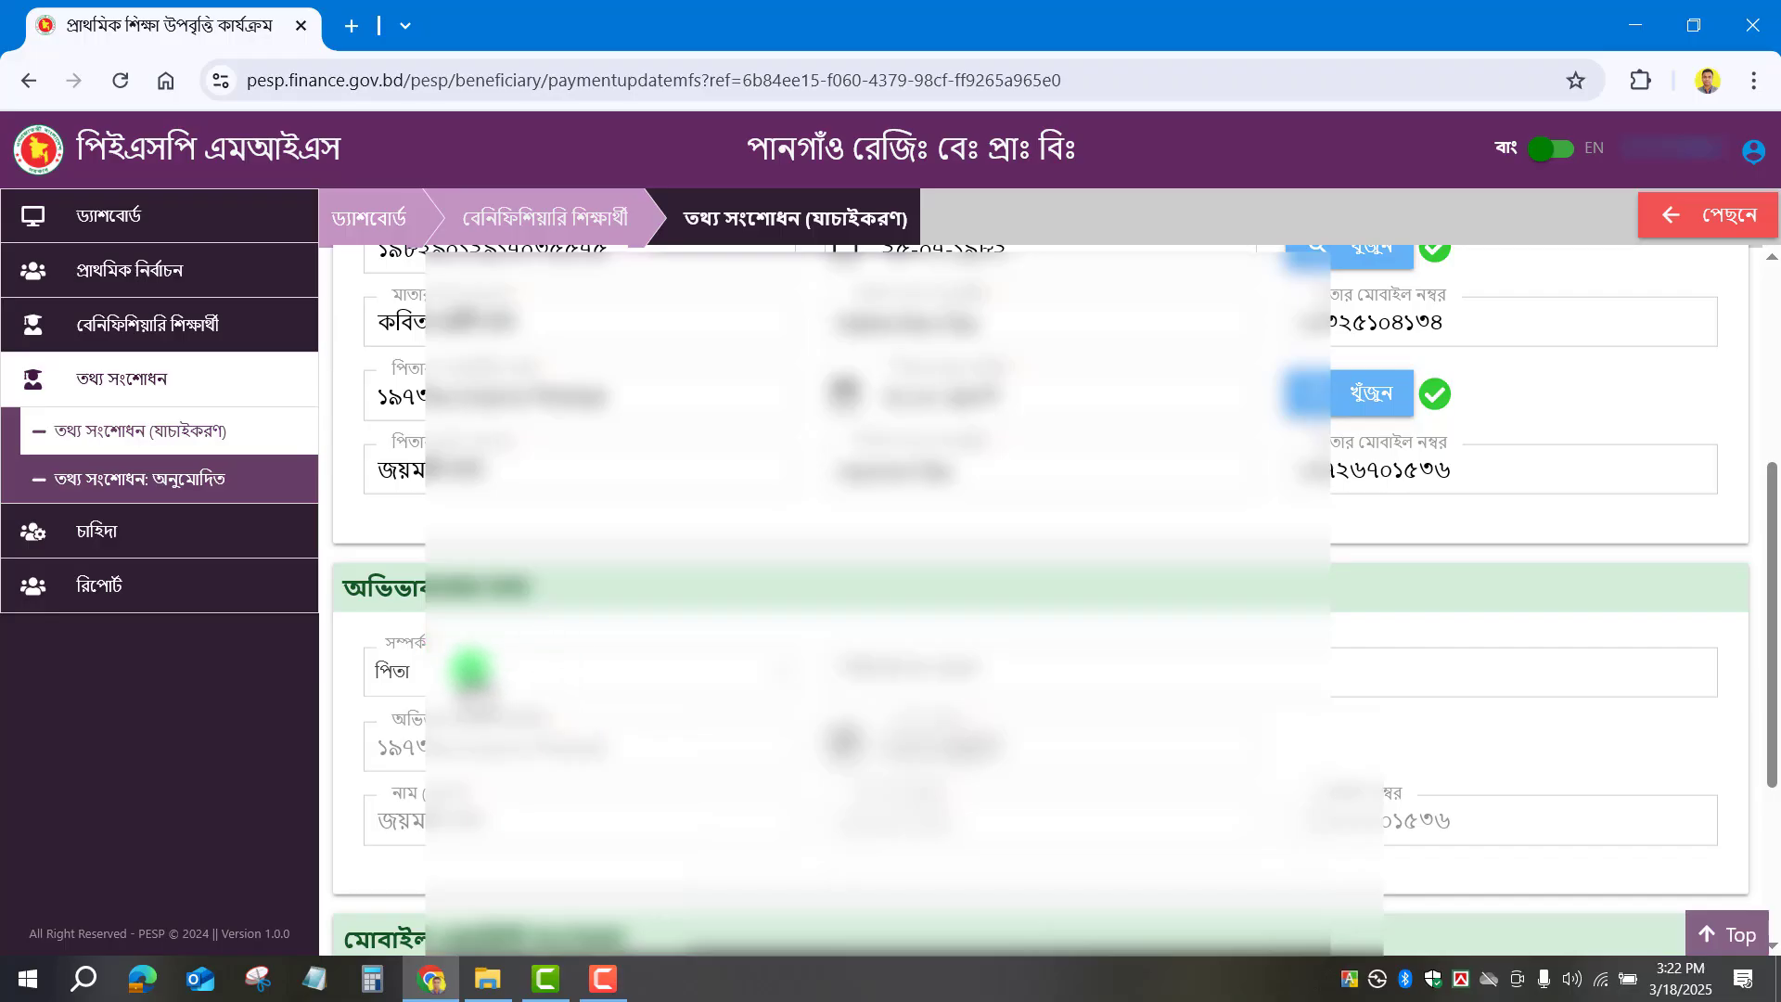
click(468, 668)
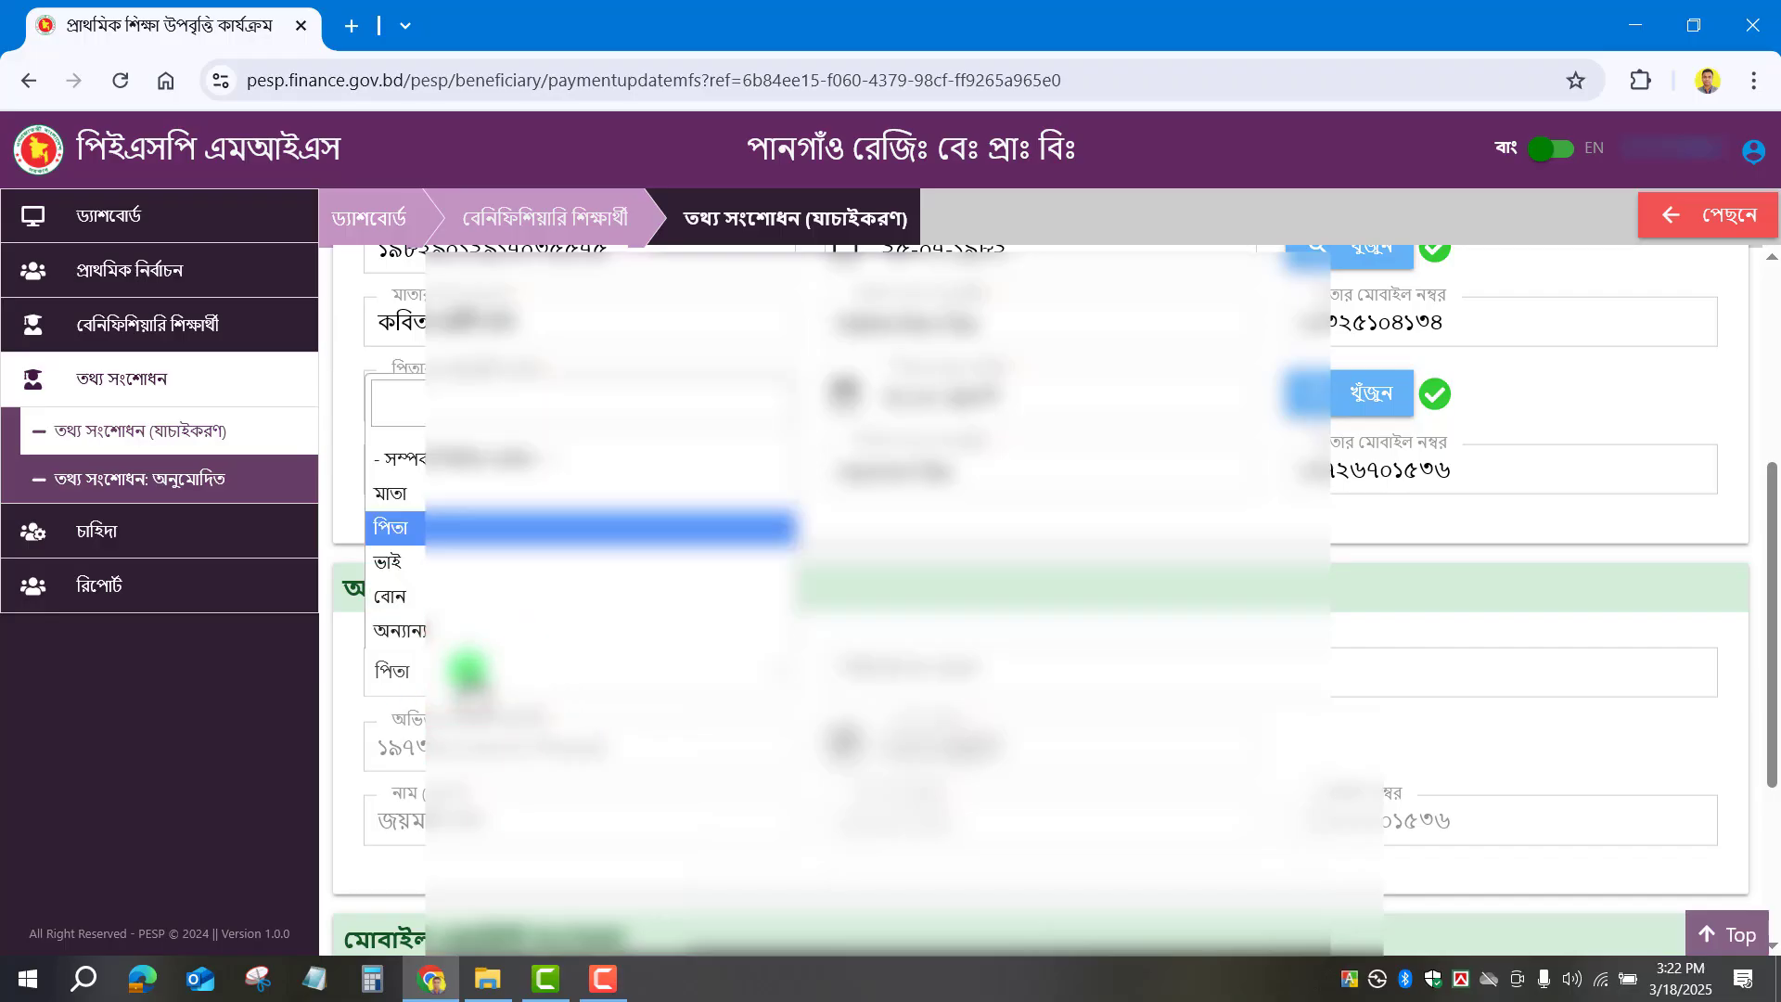
click(1043, 536)
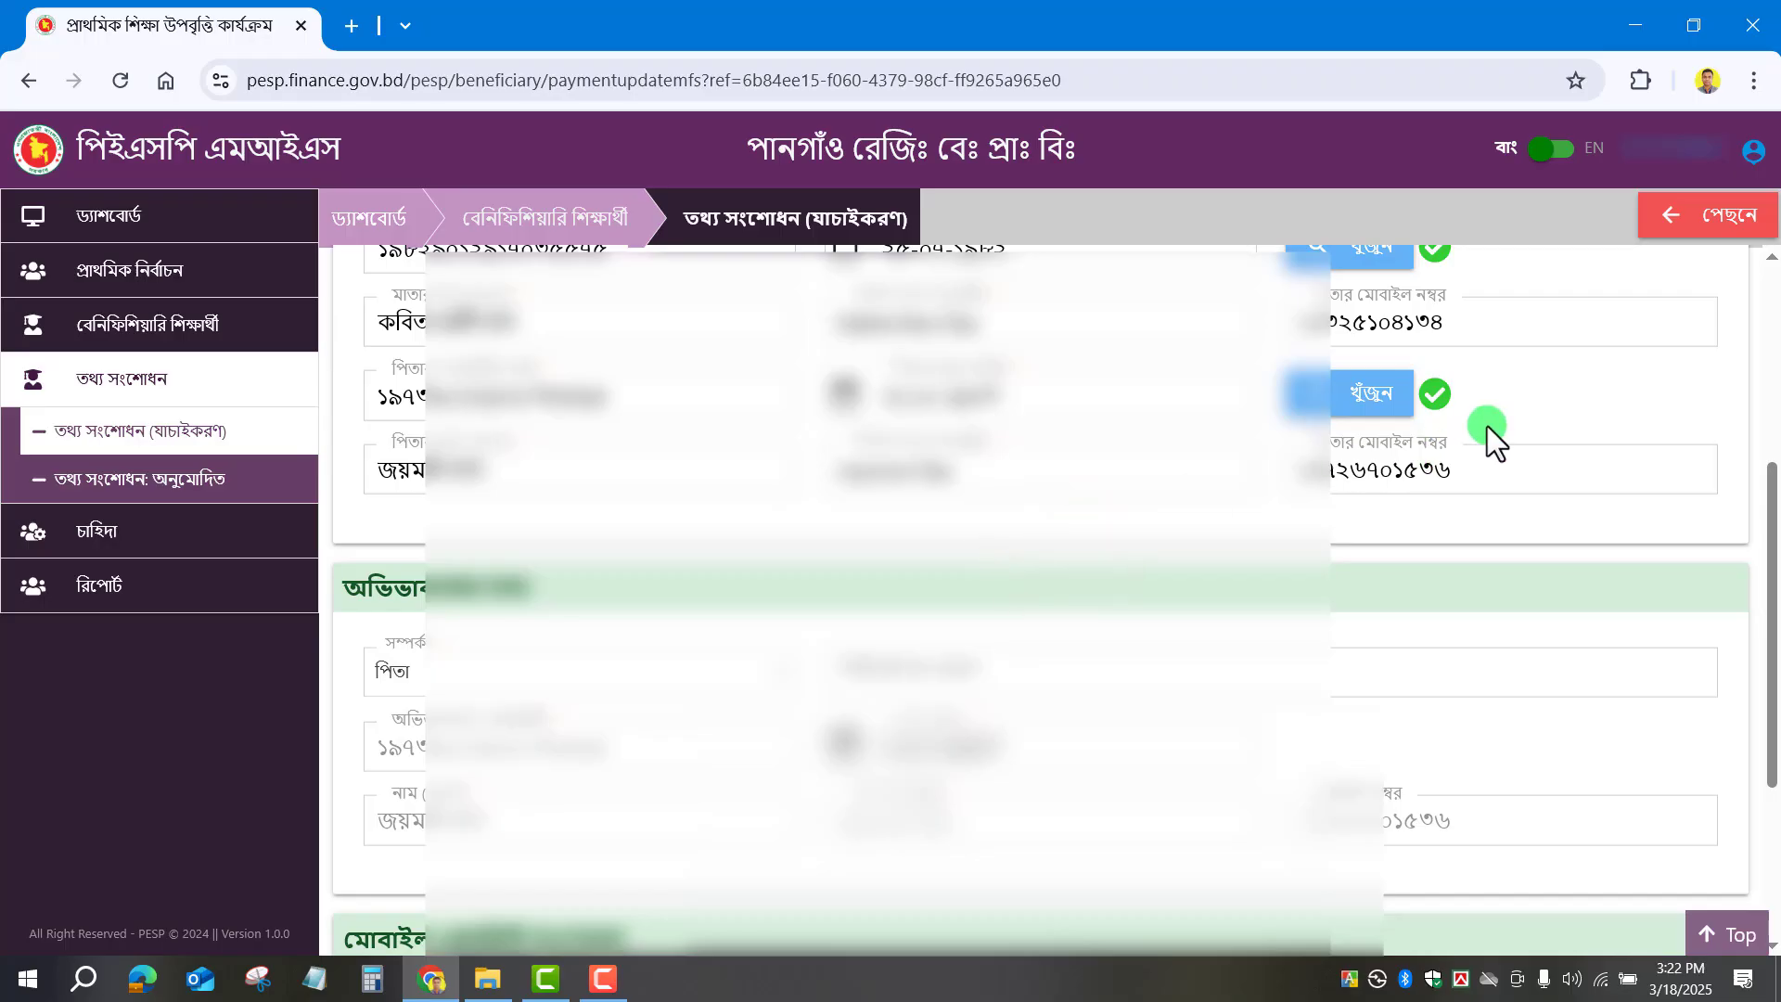
Check the mobile account section below the guardian information and submit the student's record update.
scroll(1192, 588, down, 3)
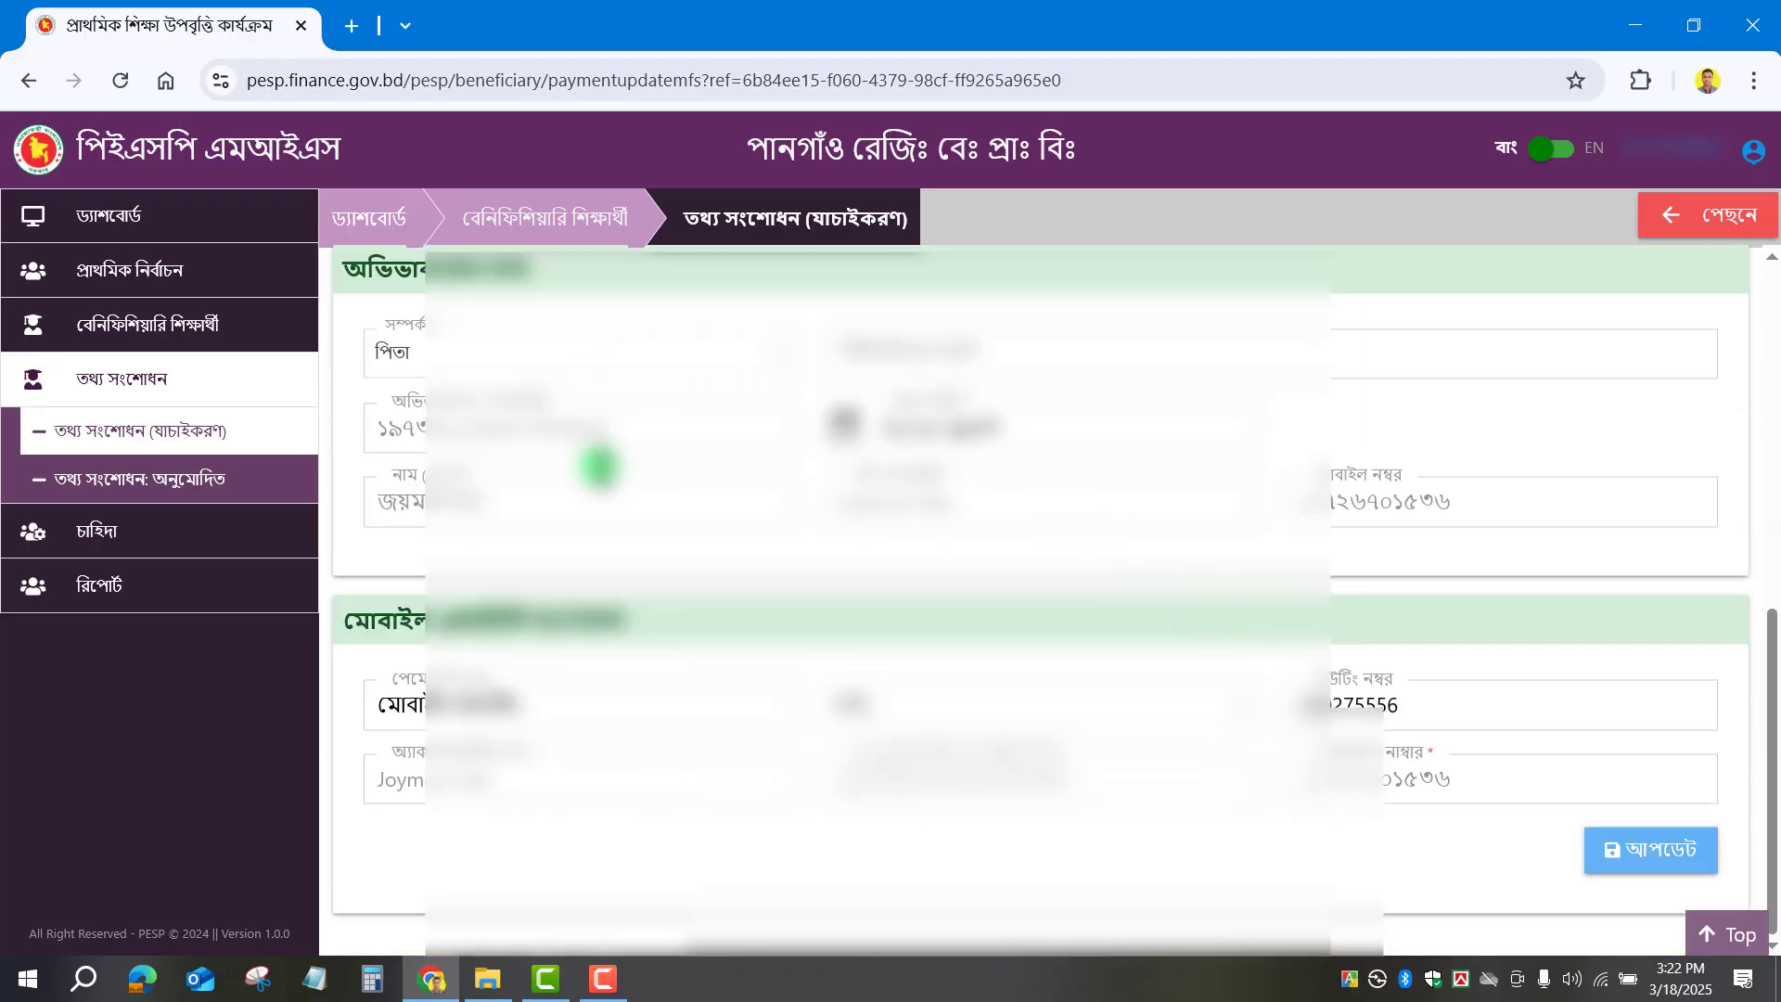
drag(395, 625, 794, 622)
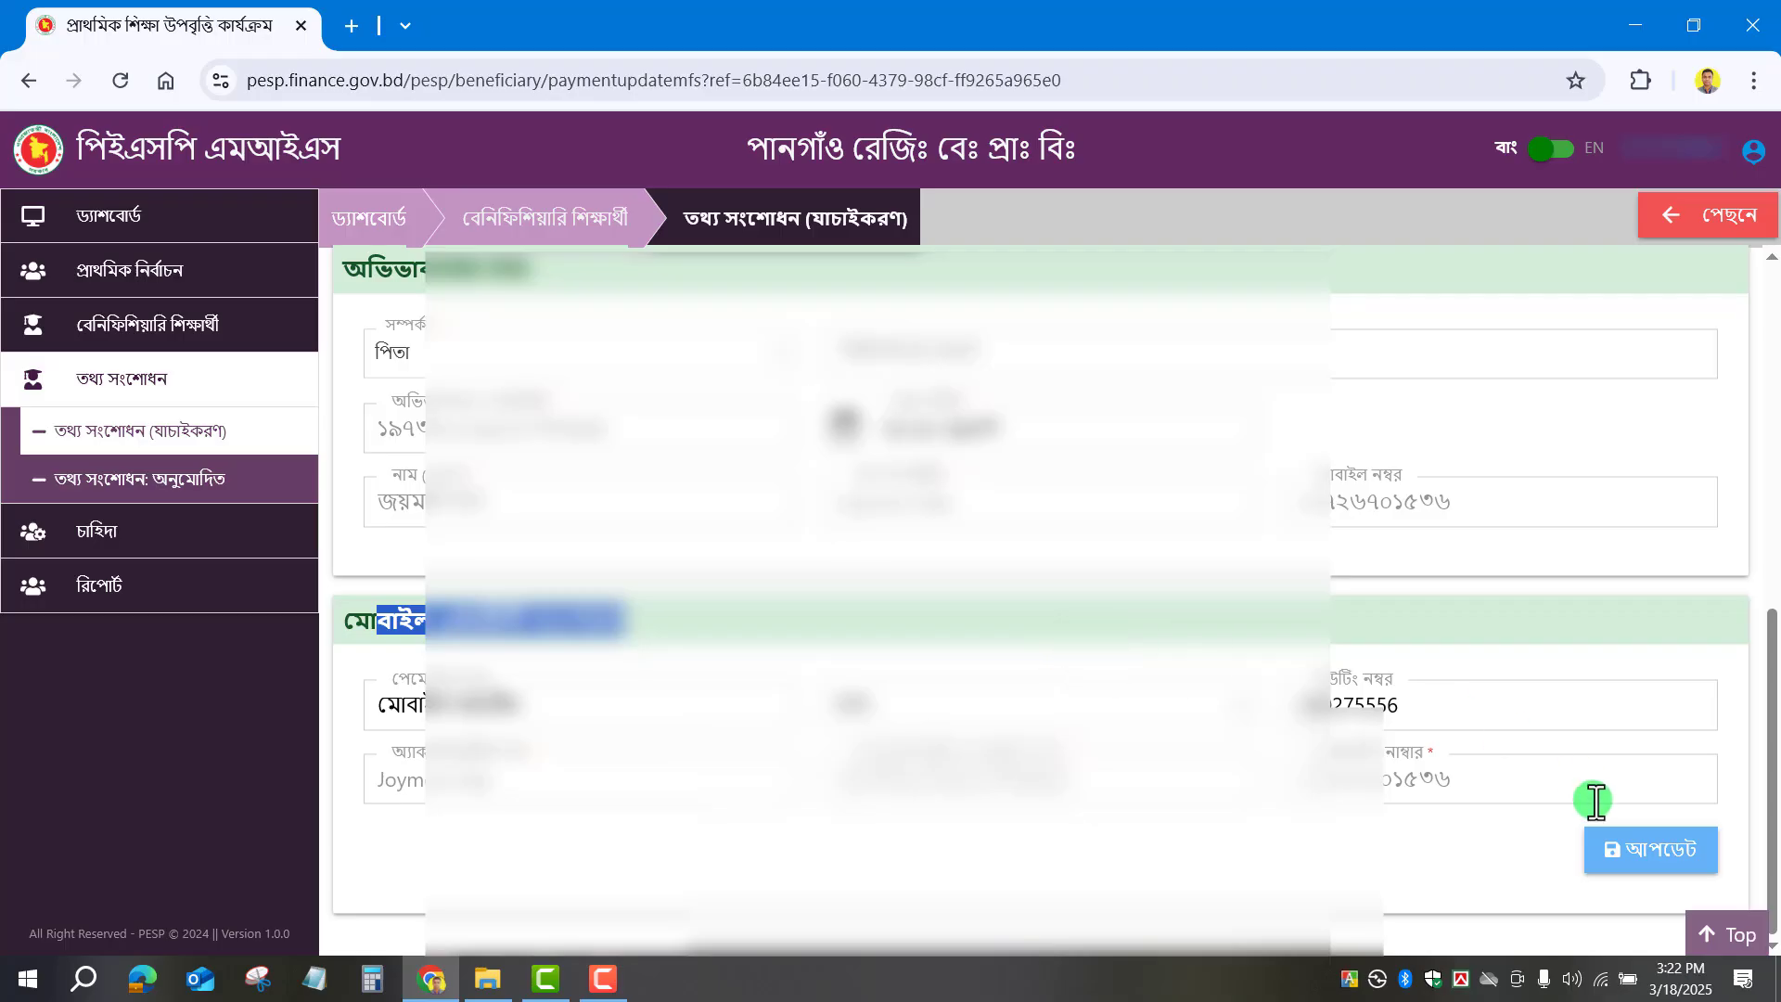
click(1646, 861)
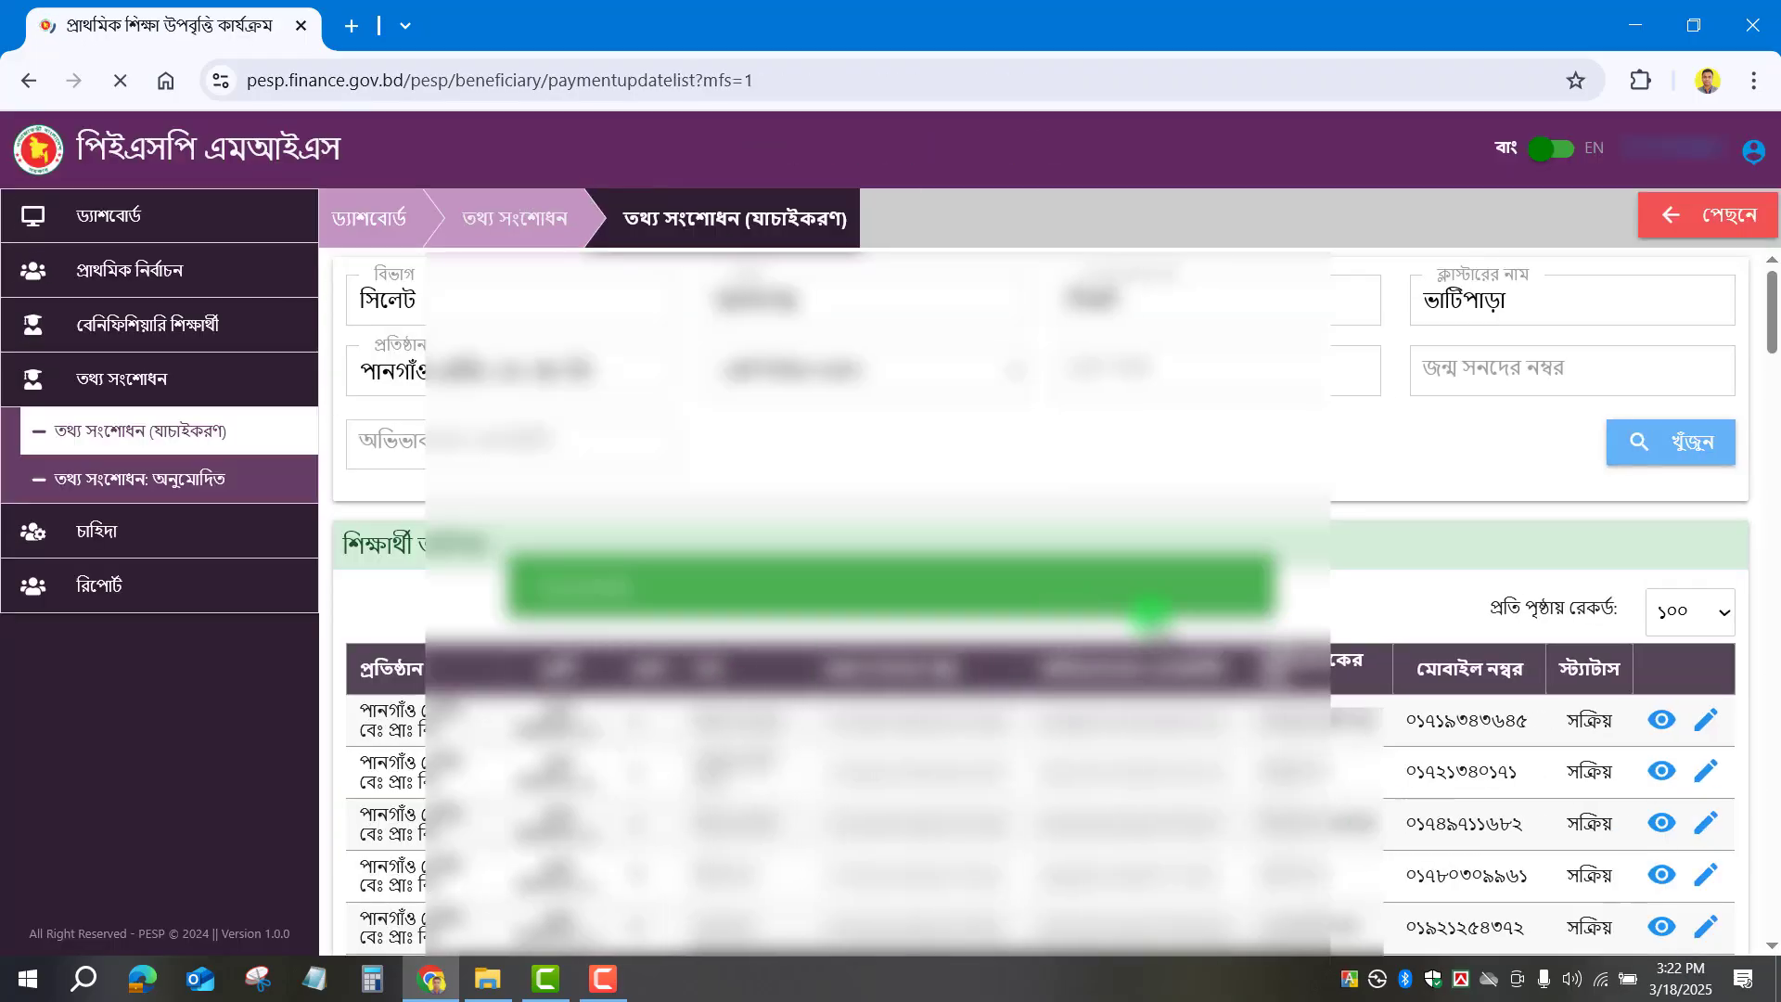
click(819, 549)
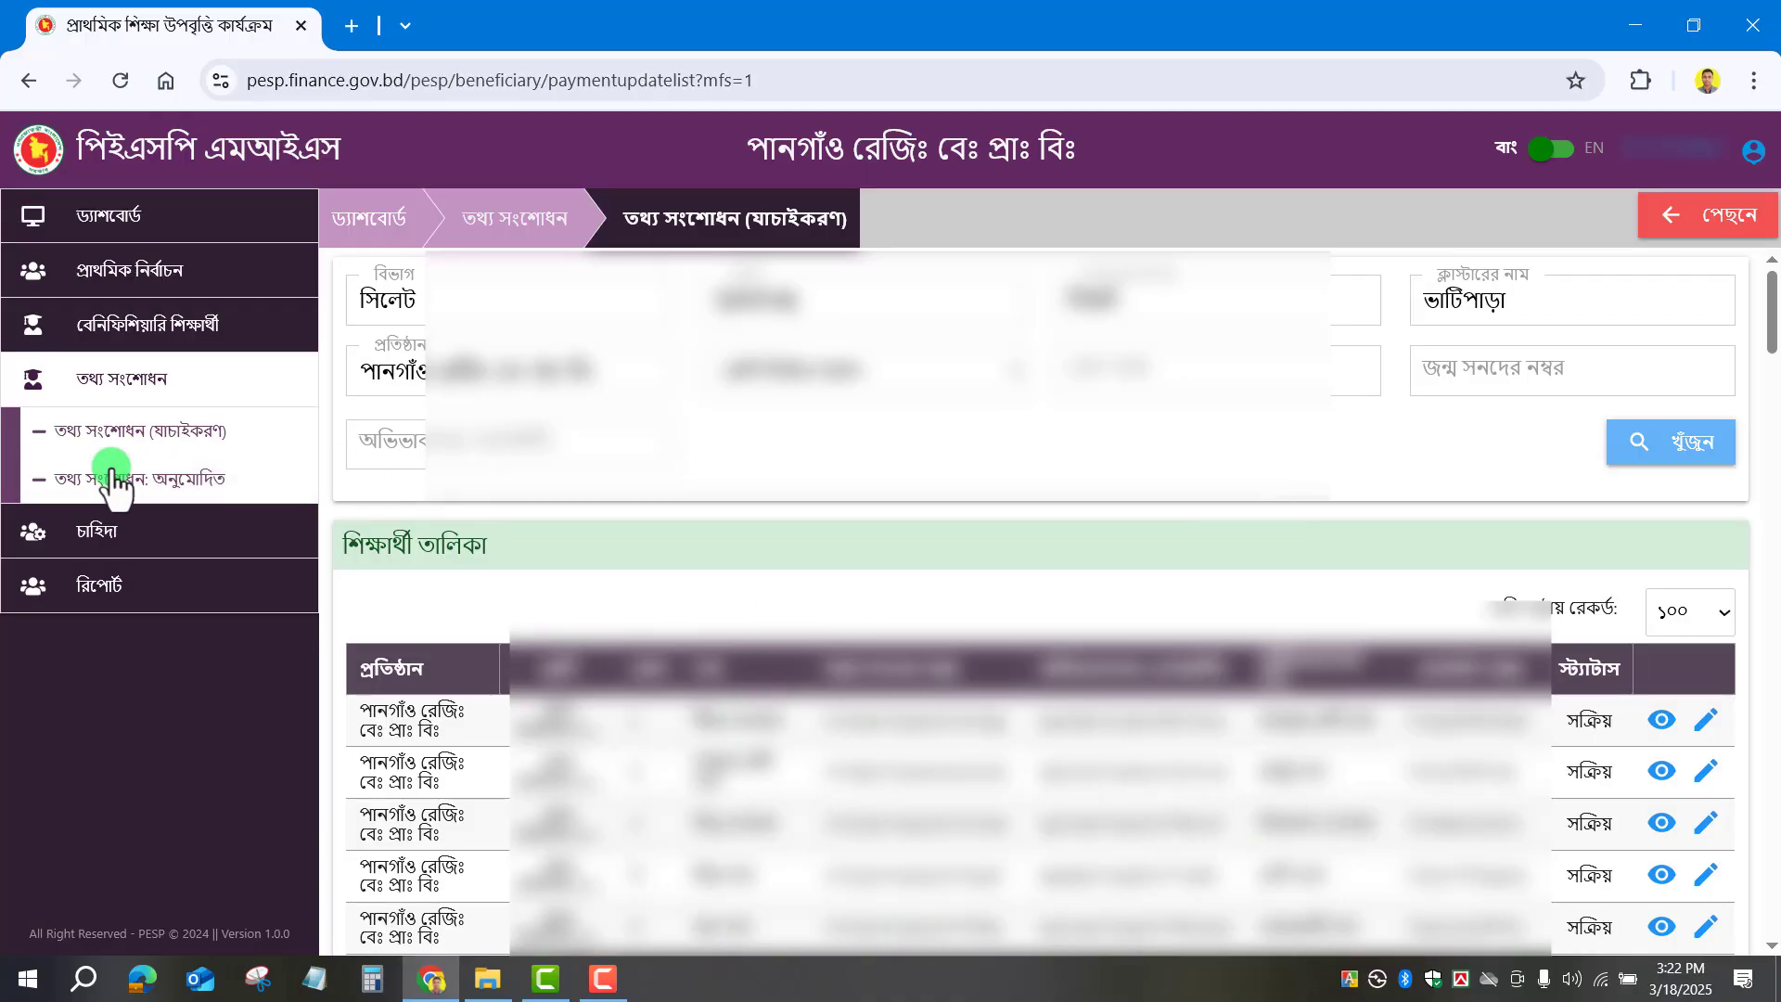
Look through the student verification list, locate another student by class and roll number, and open that record for editing.
scroll(1206, 557, down, 8)
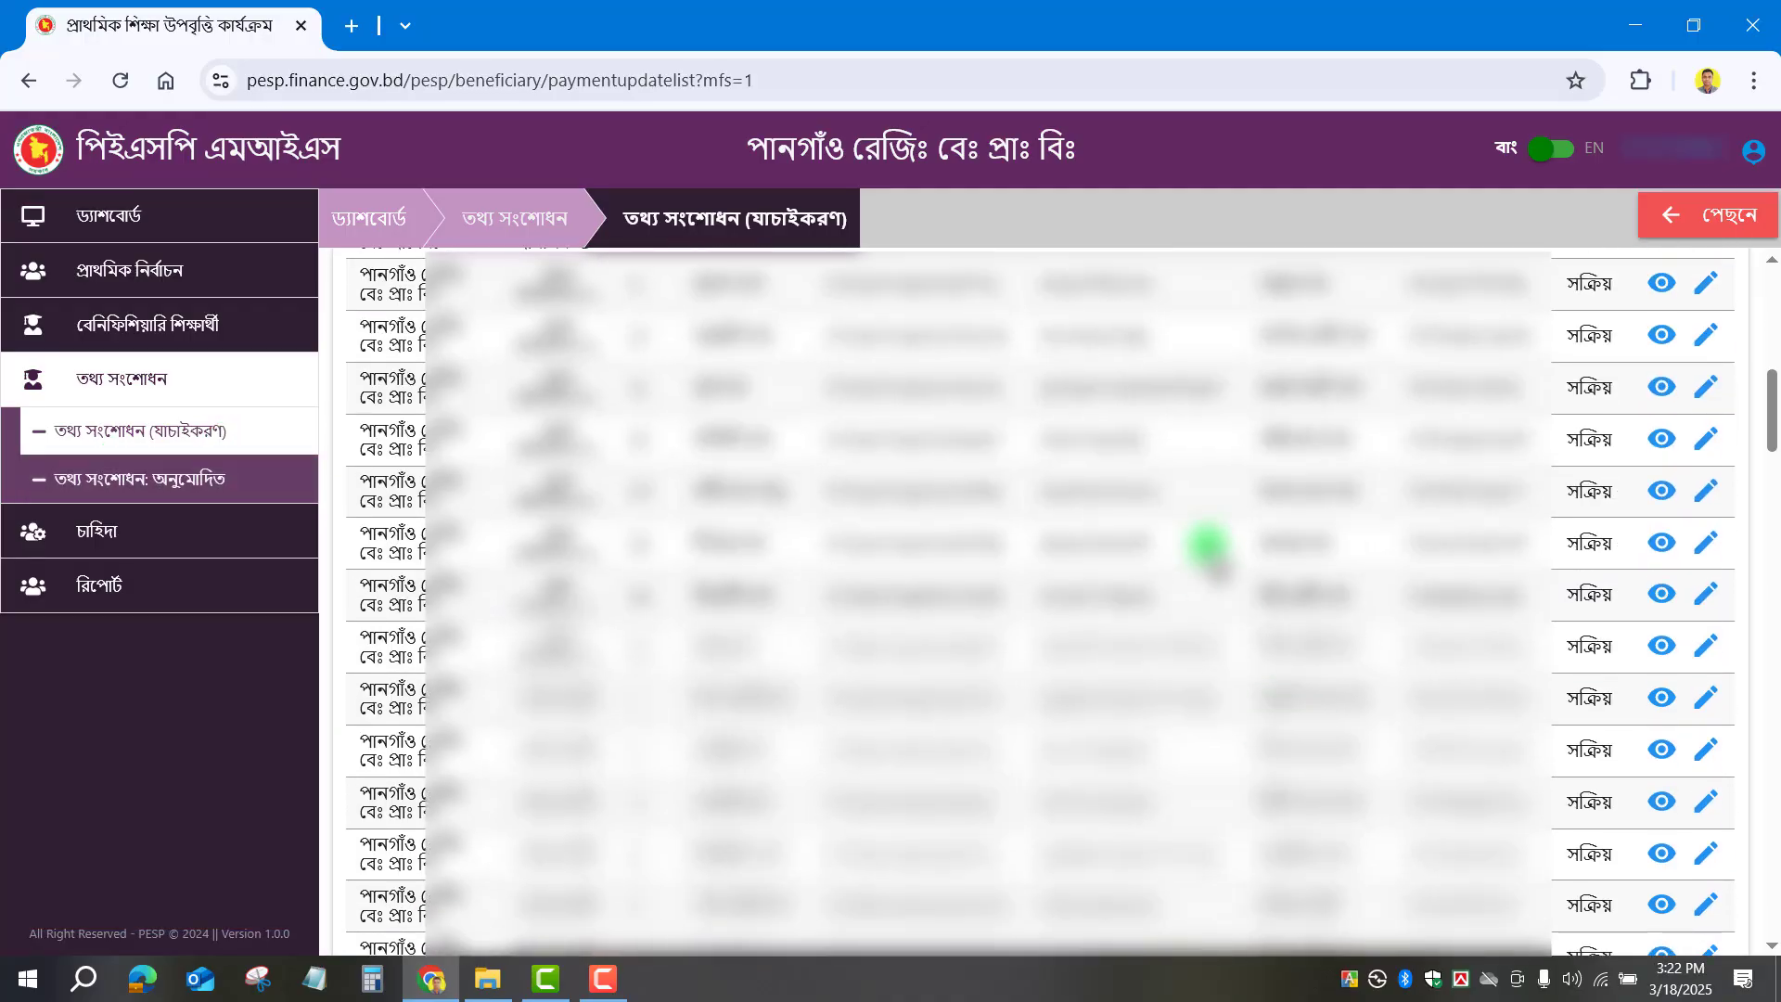
scroll(1206, 549, down, 8)
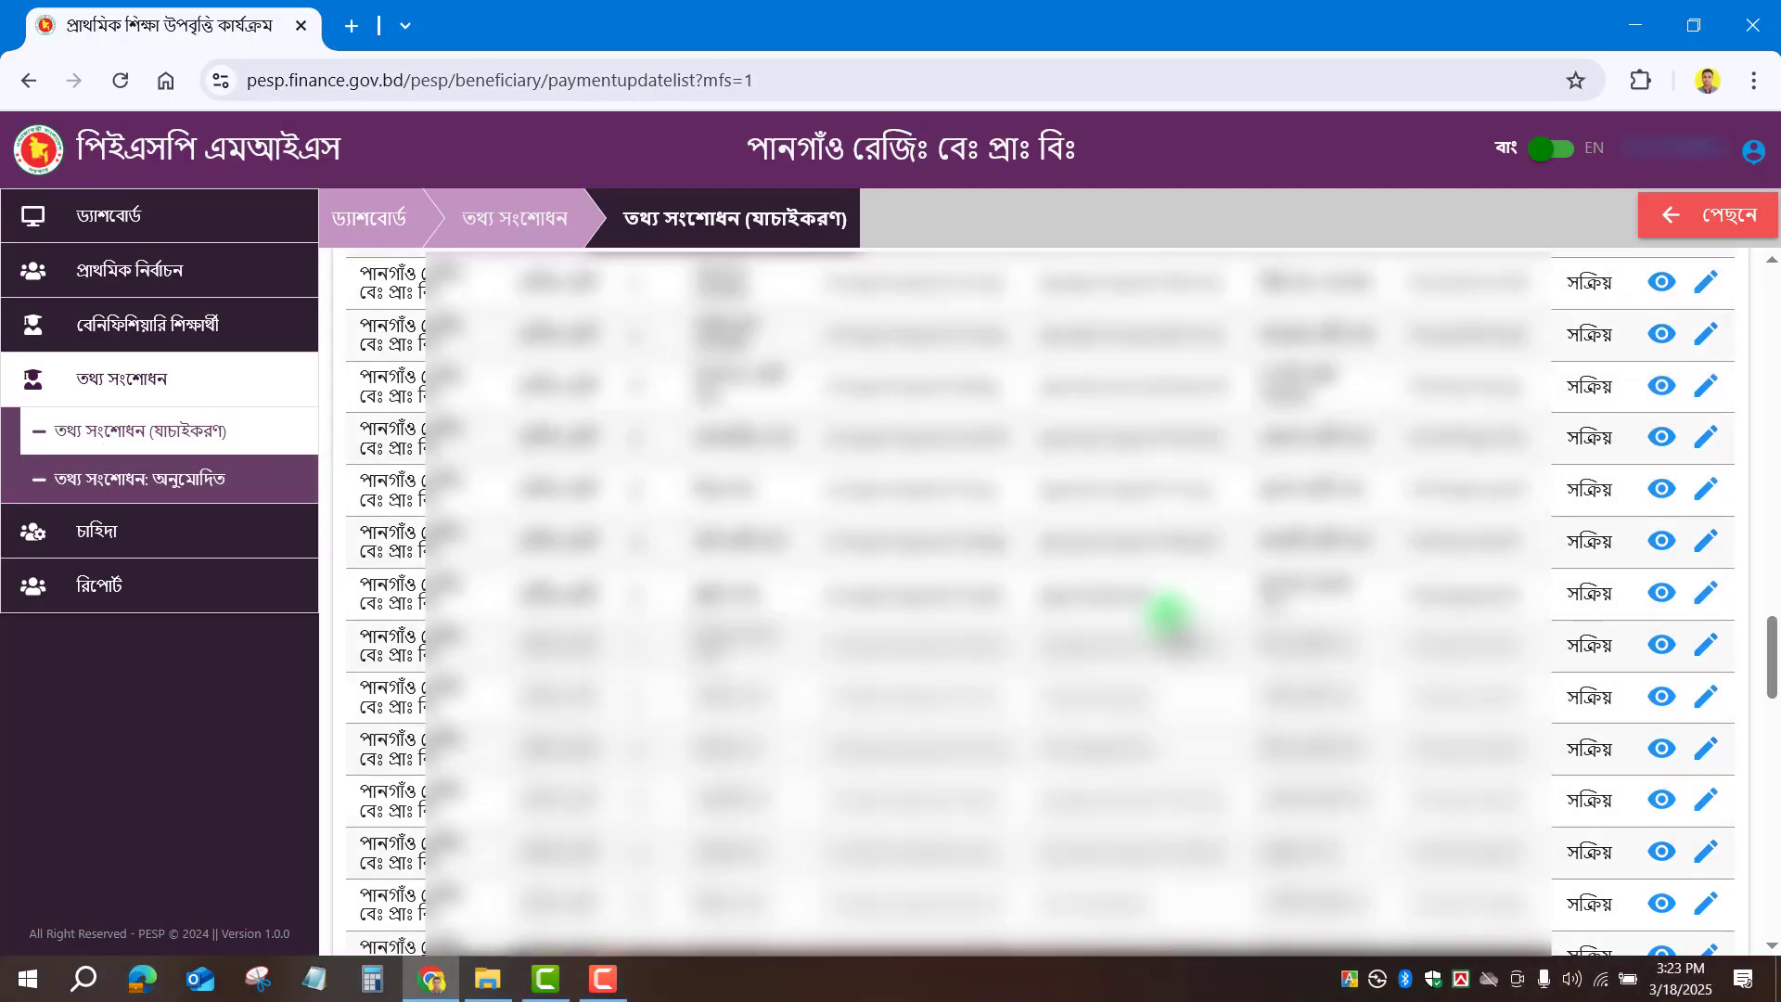
scroll(1178, 631, up, 10)
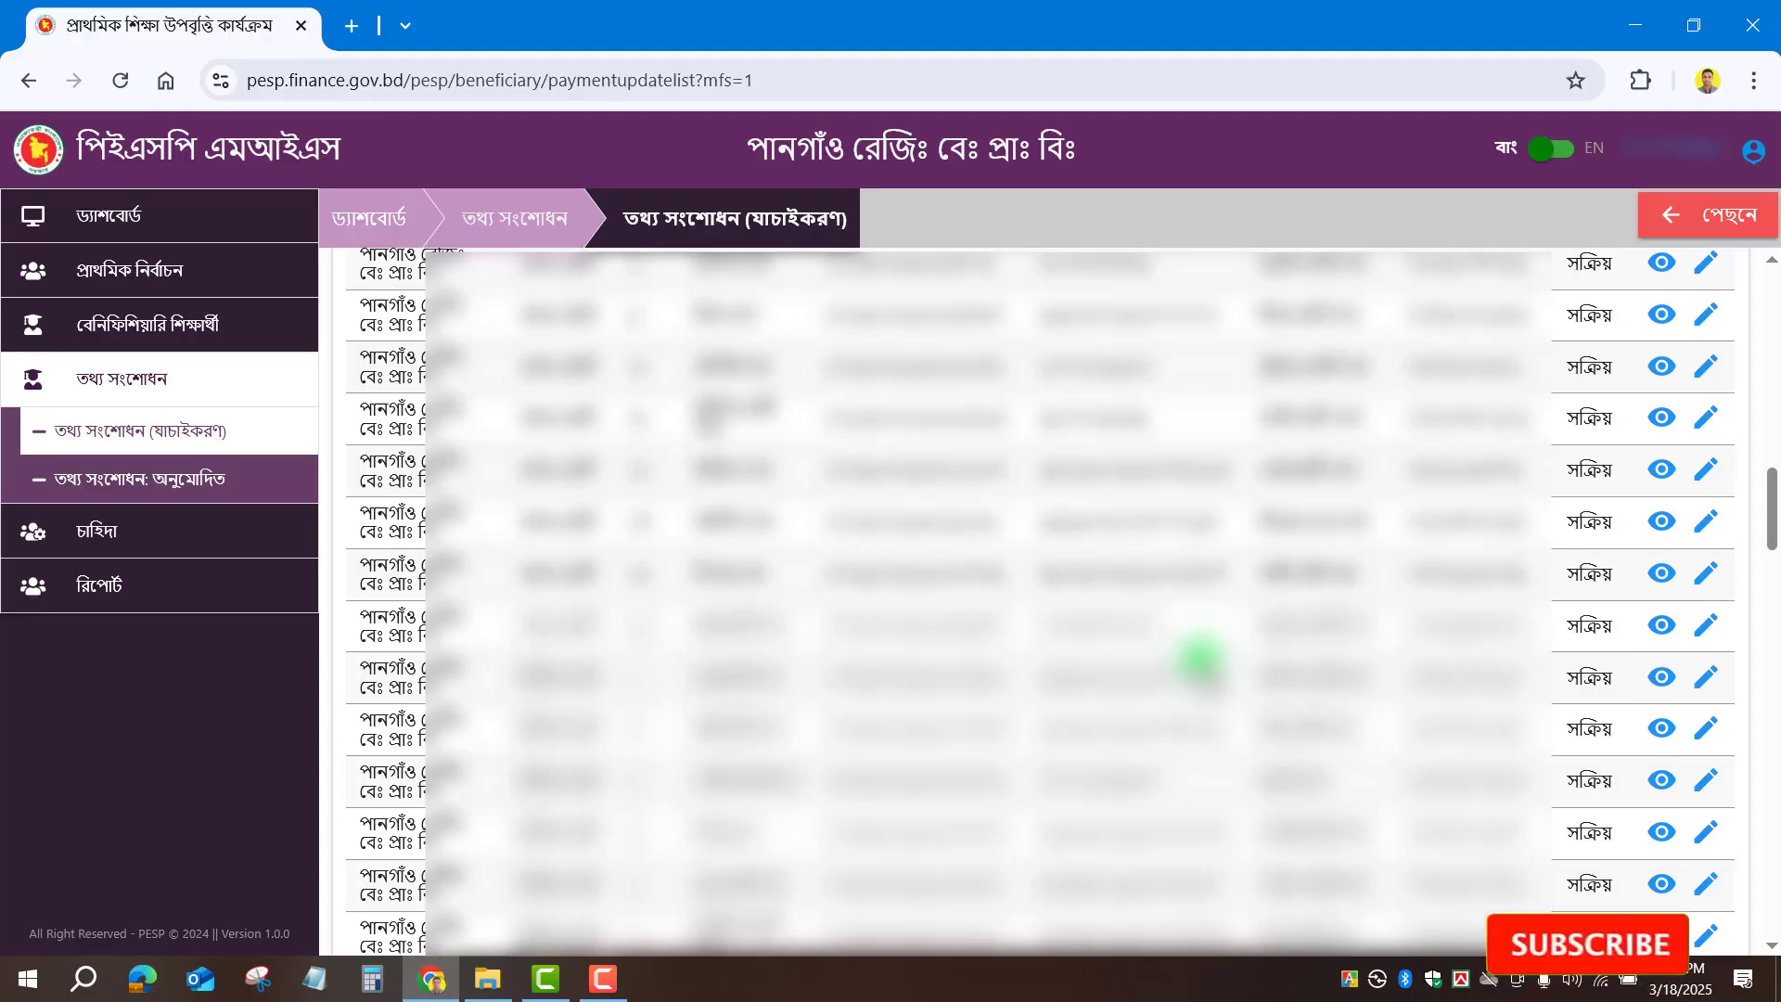
scroll(1200, 656, up, 5)
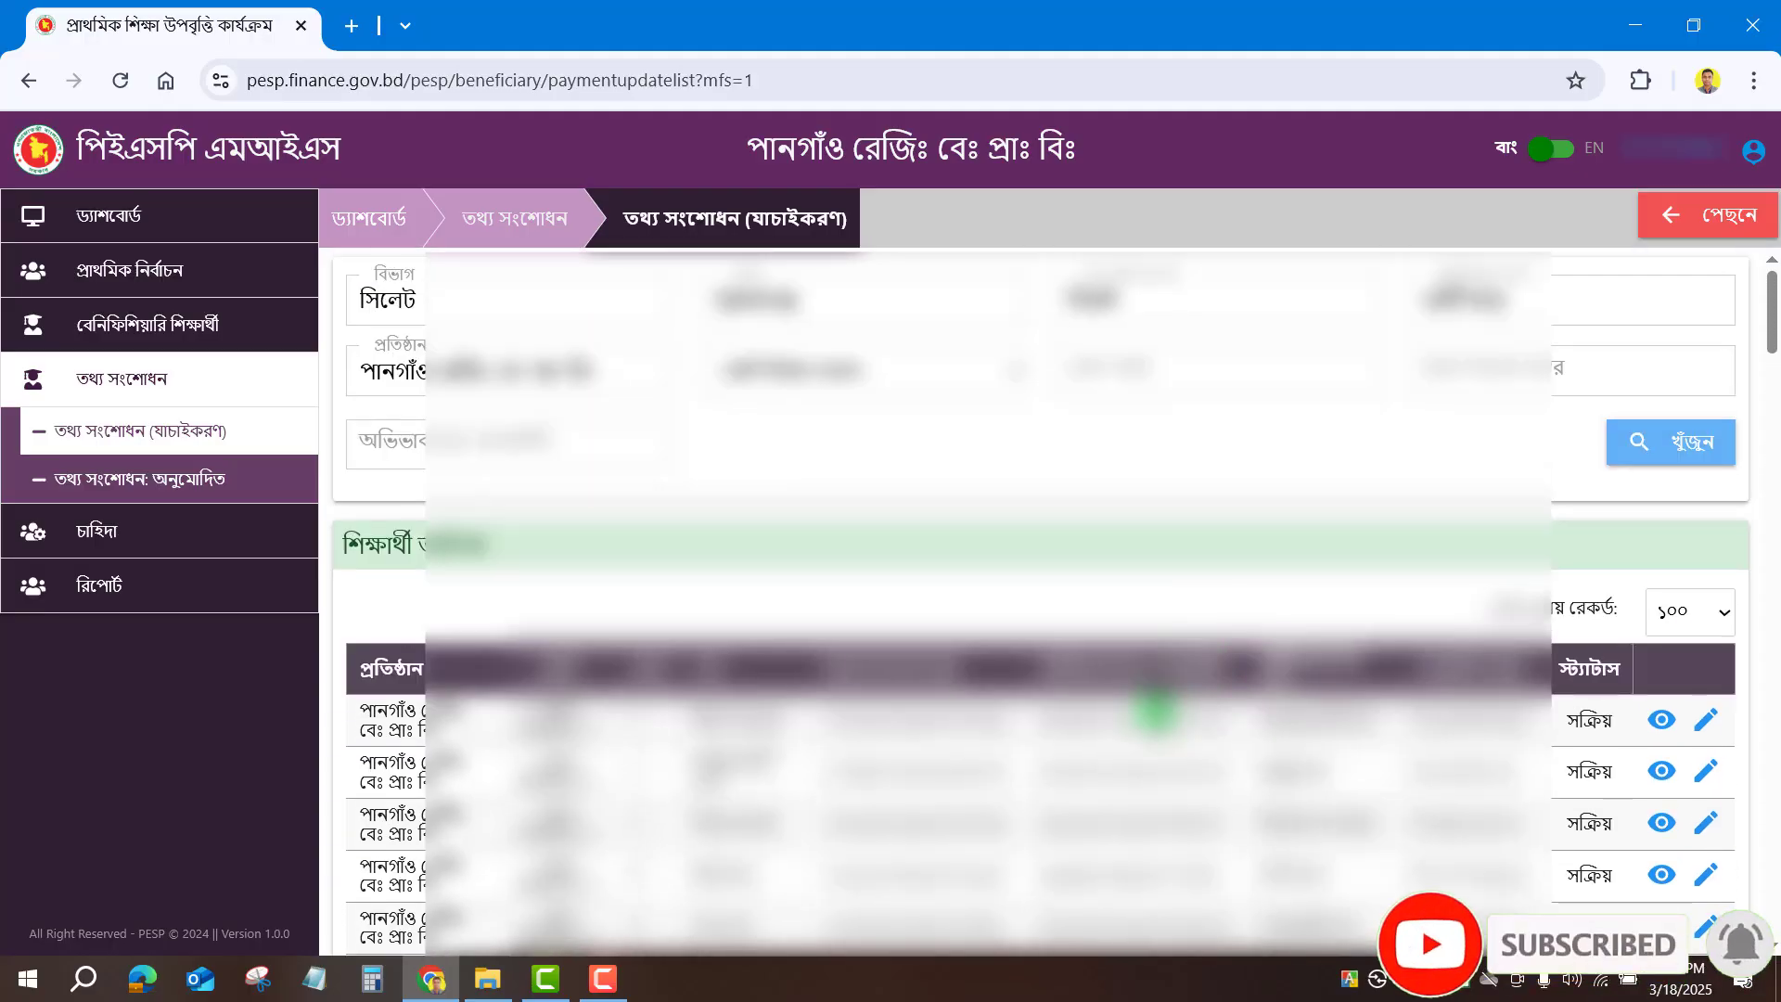
scroll(1157, 713, down, 8)
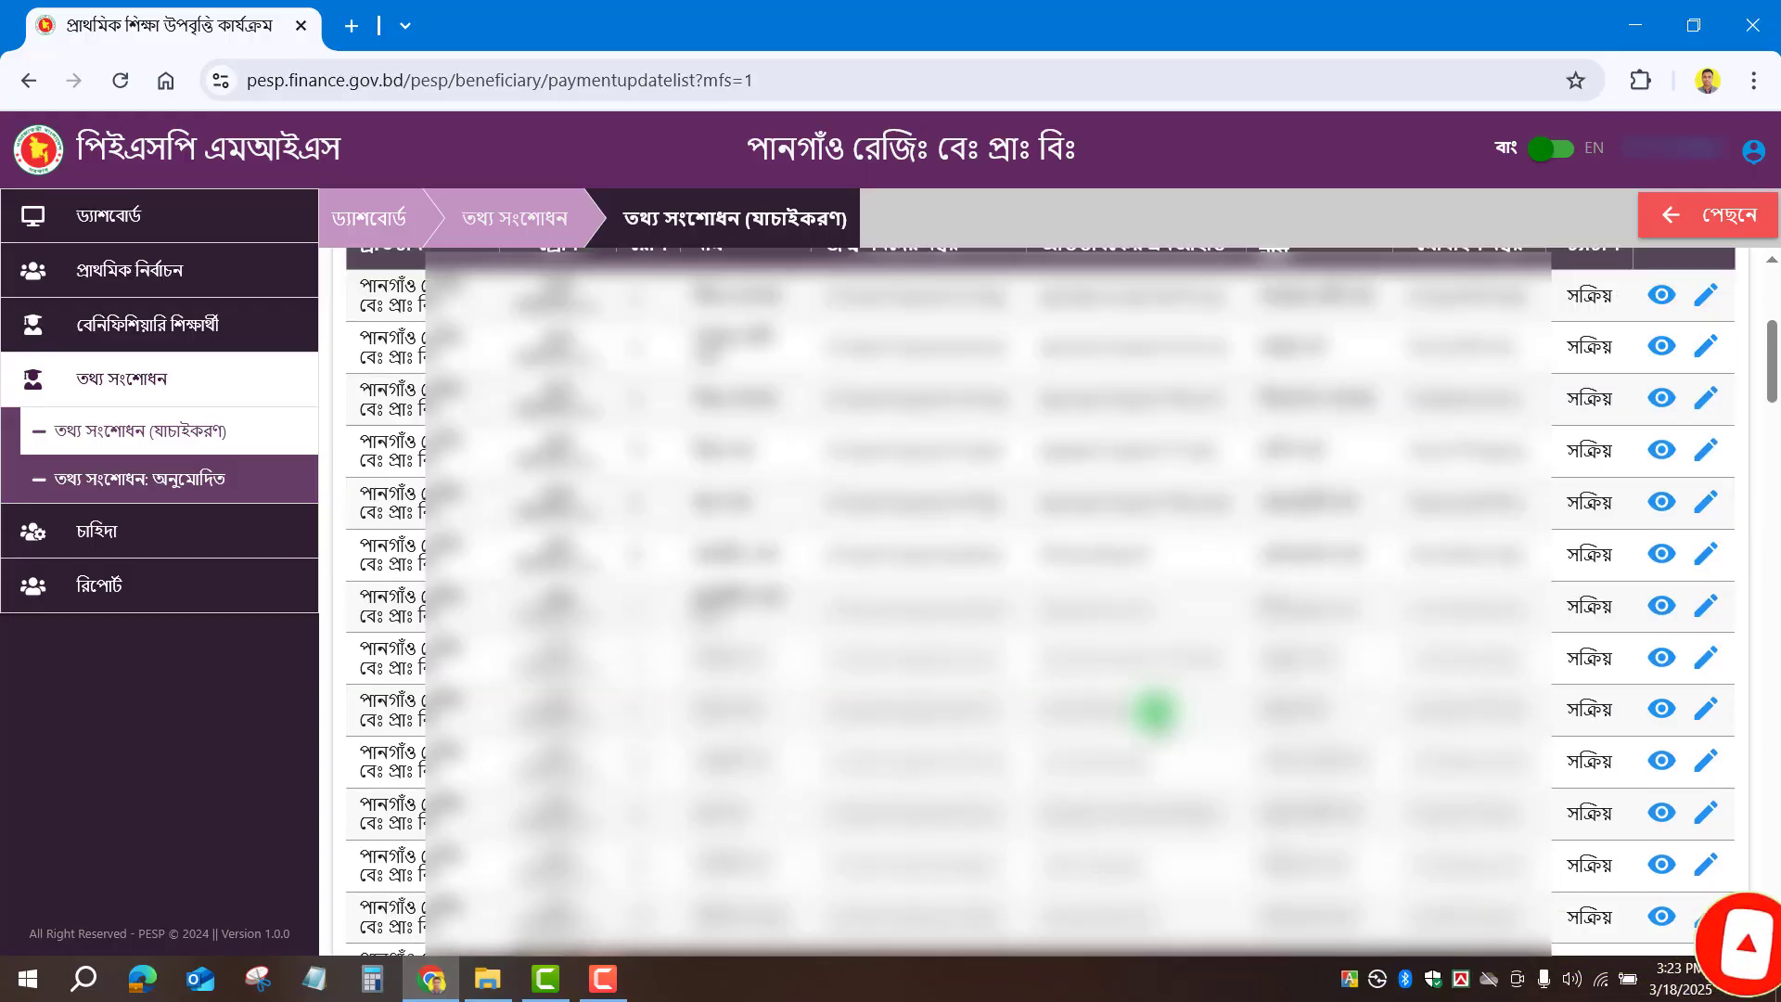
scroll(1155, 715, down, 5)
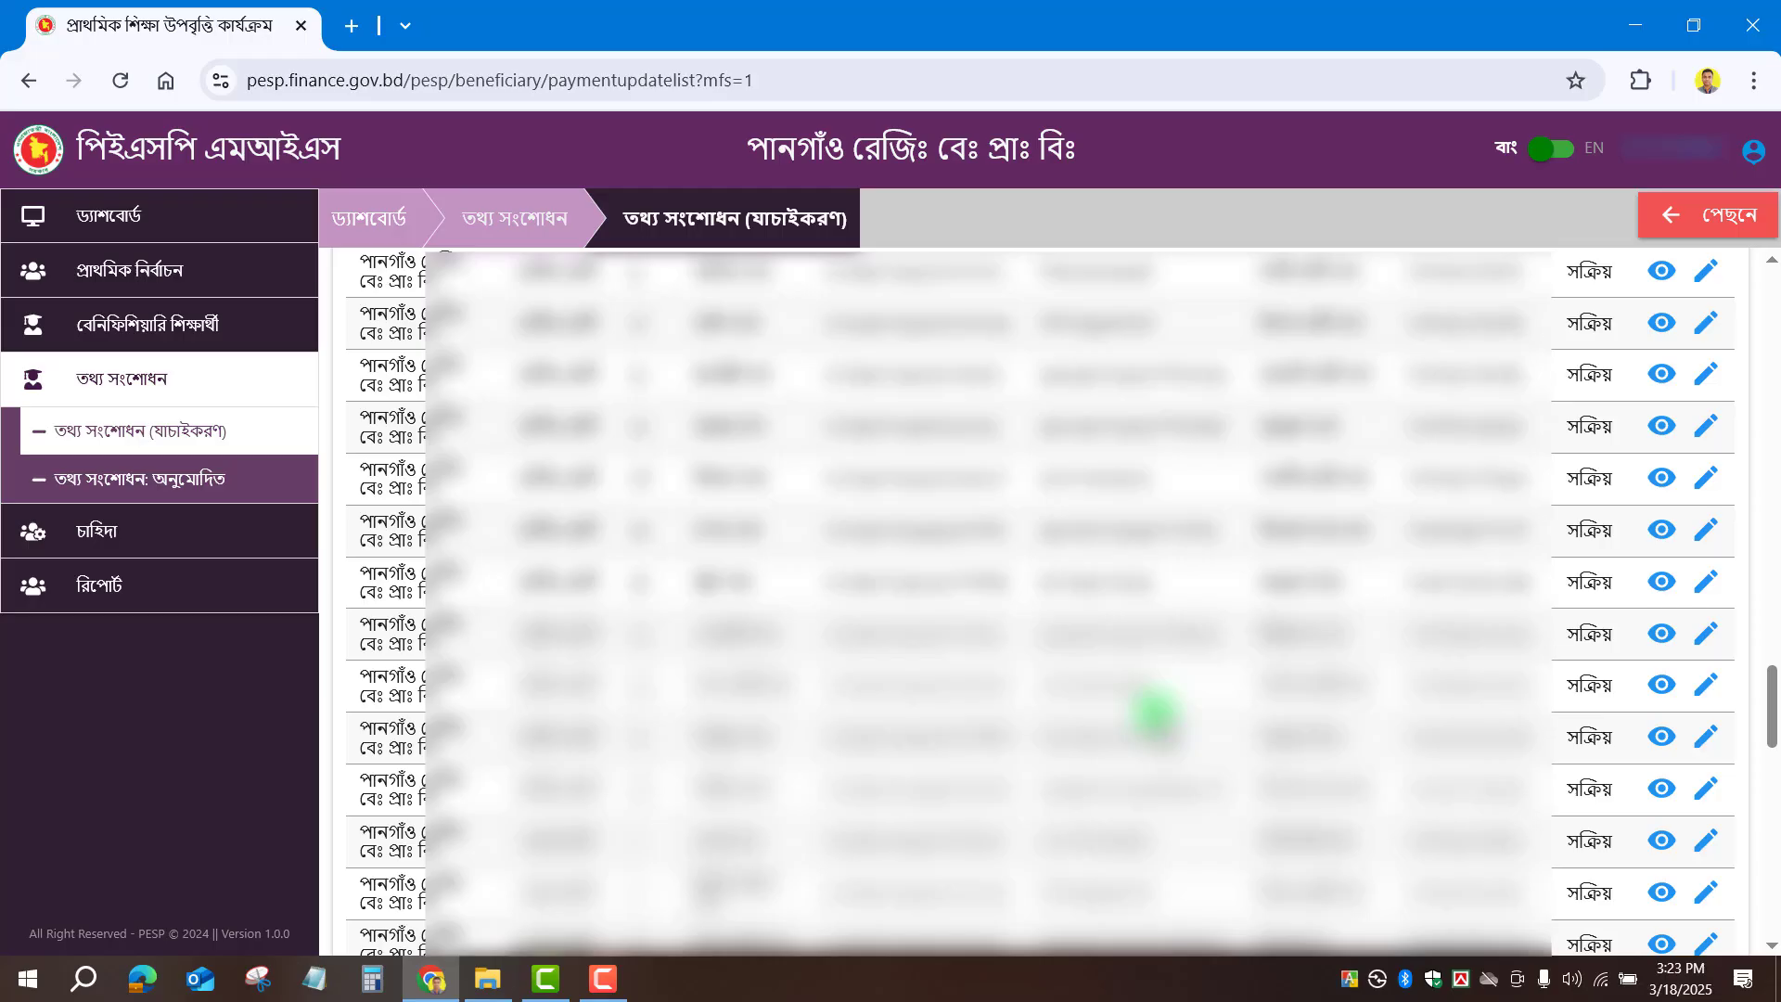
scroll(1155, 712, up, 7)
scroll(1154, 714, up, 2)
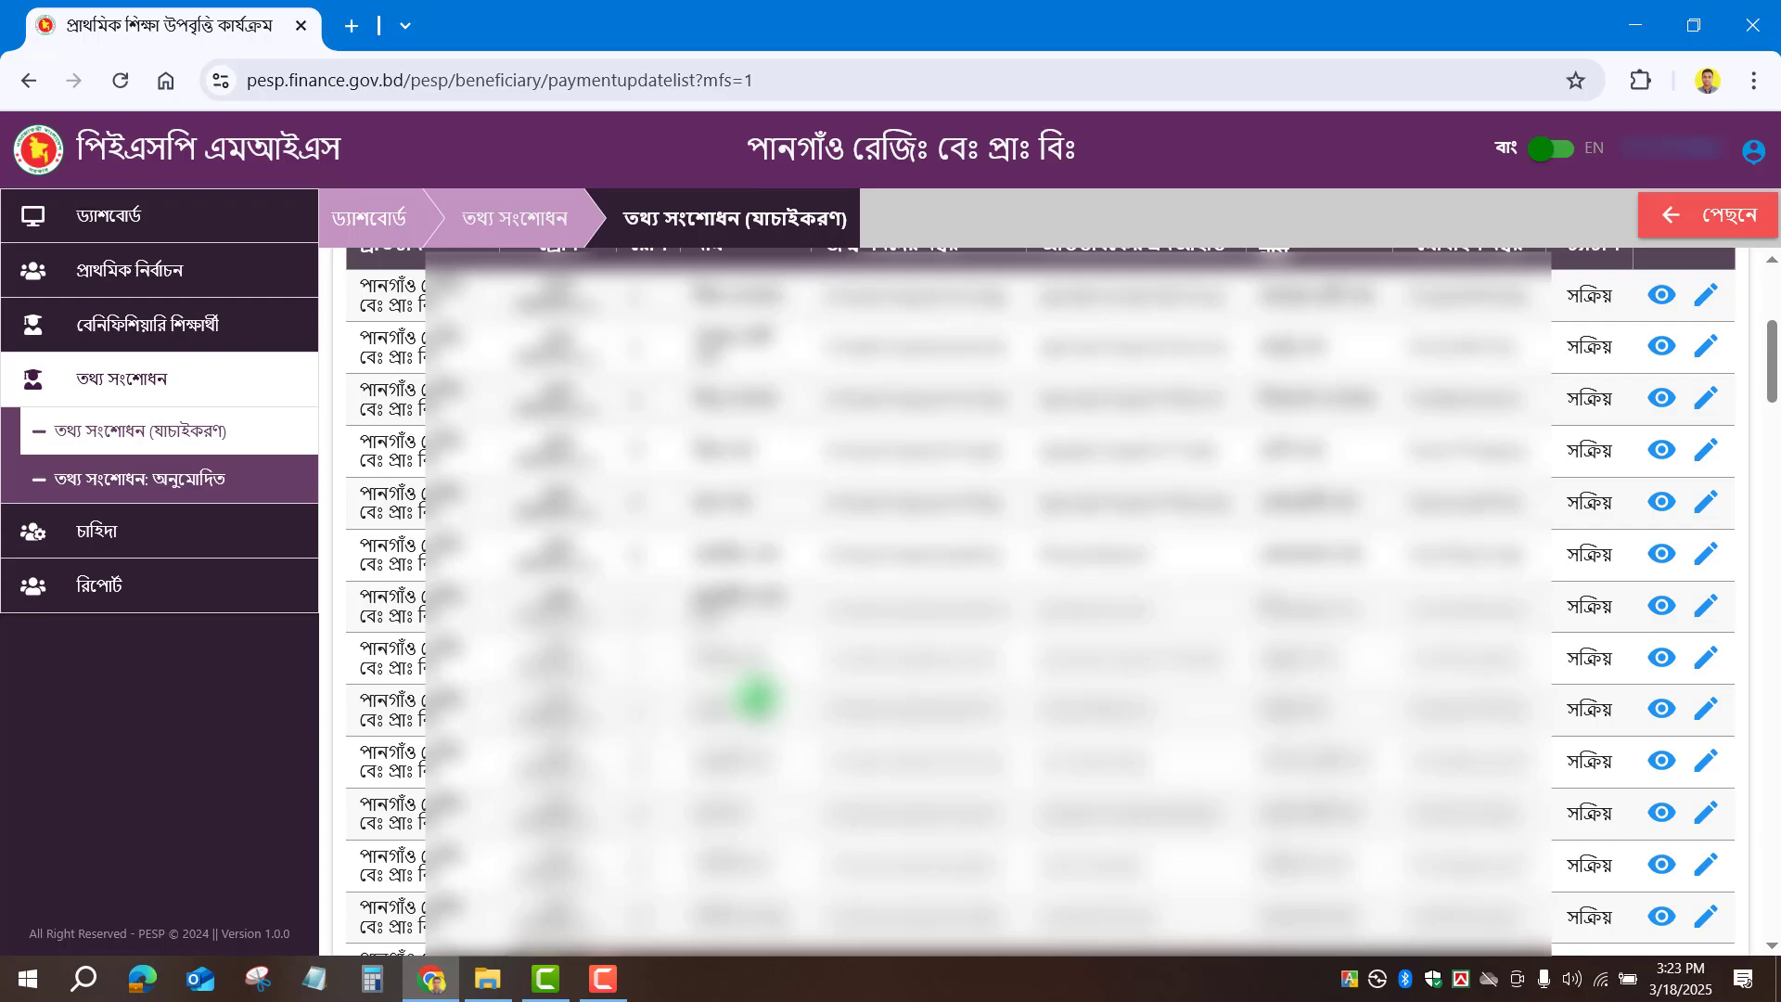
click(1705, 658)
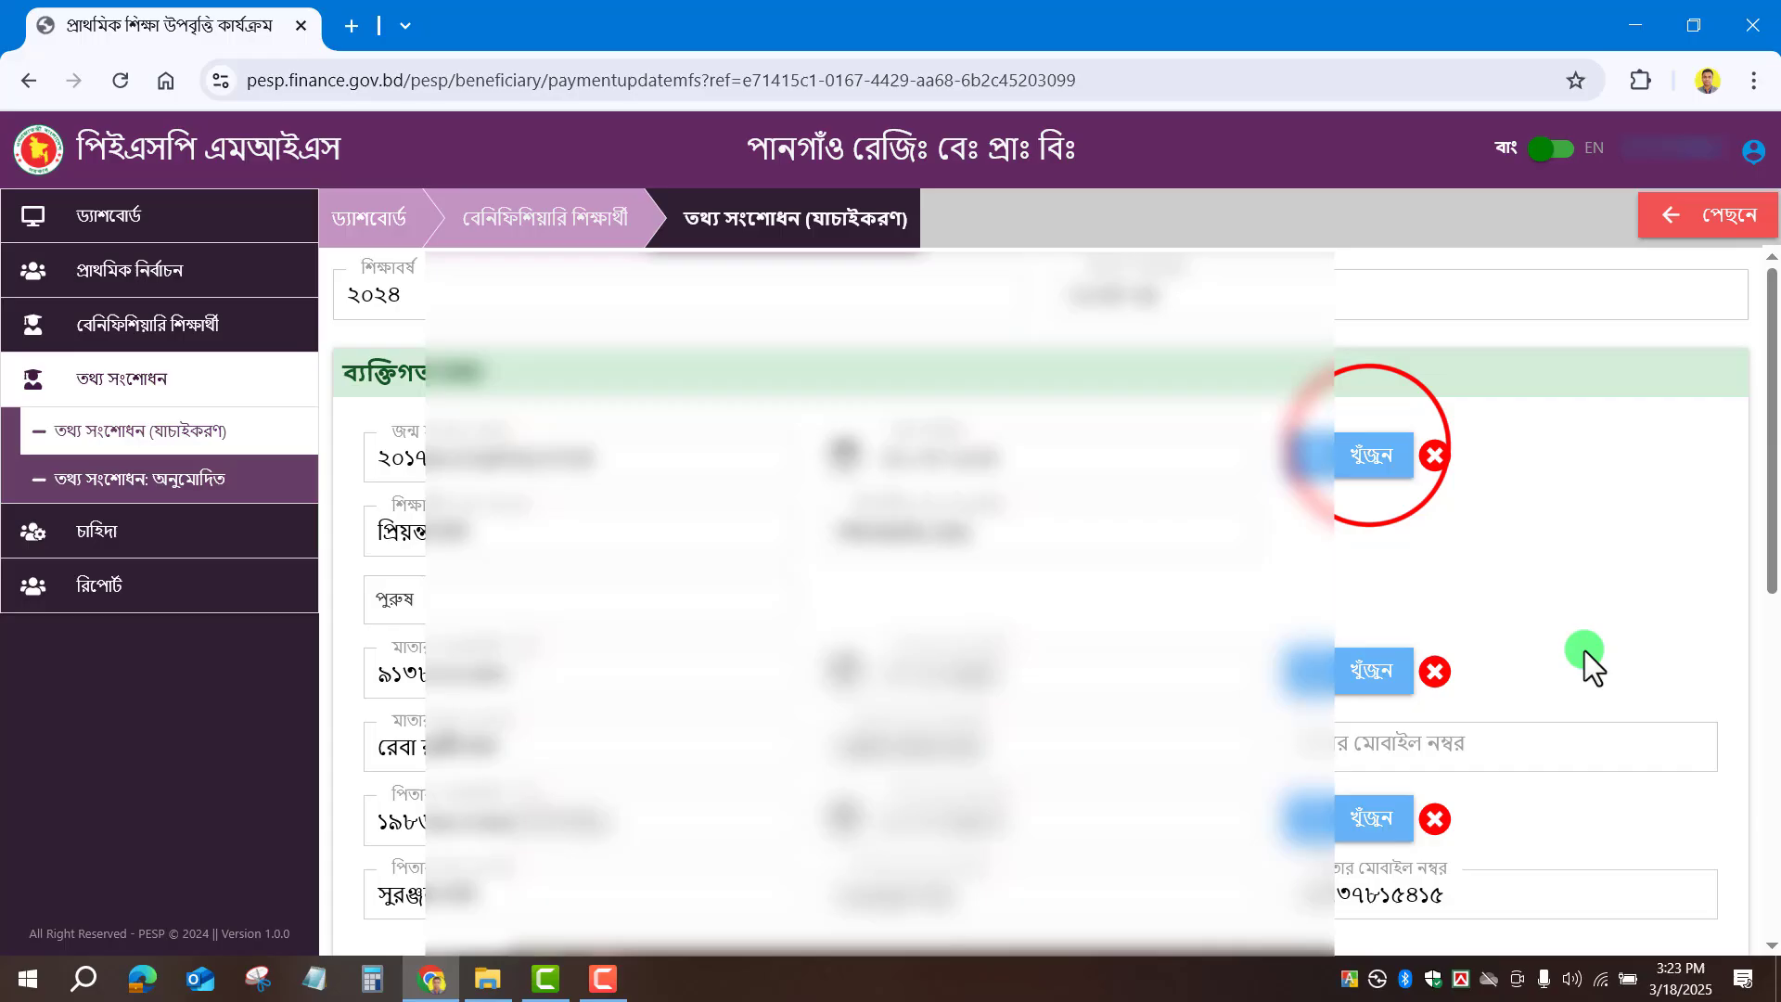
Verify this student's birth registration and both parents' NID information, and submit the record update with পিতা kept as guardian.
click(1371, 454)
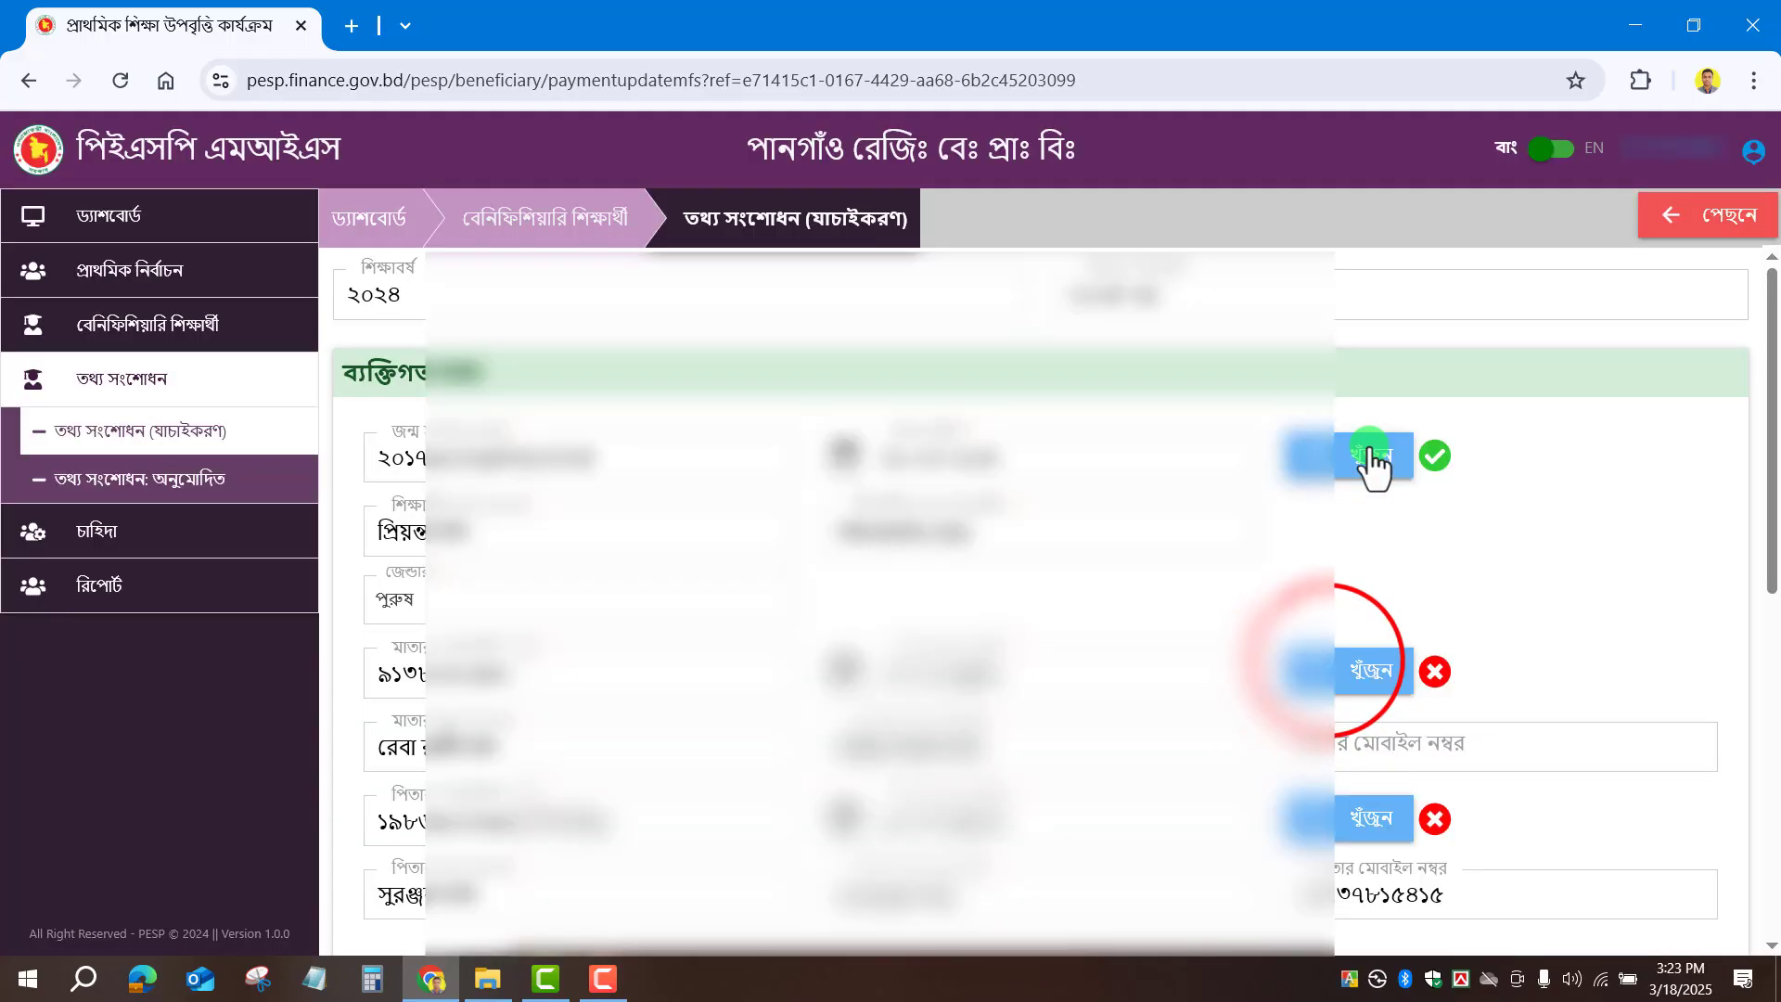
click(1336, 671)
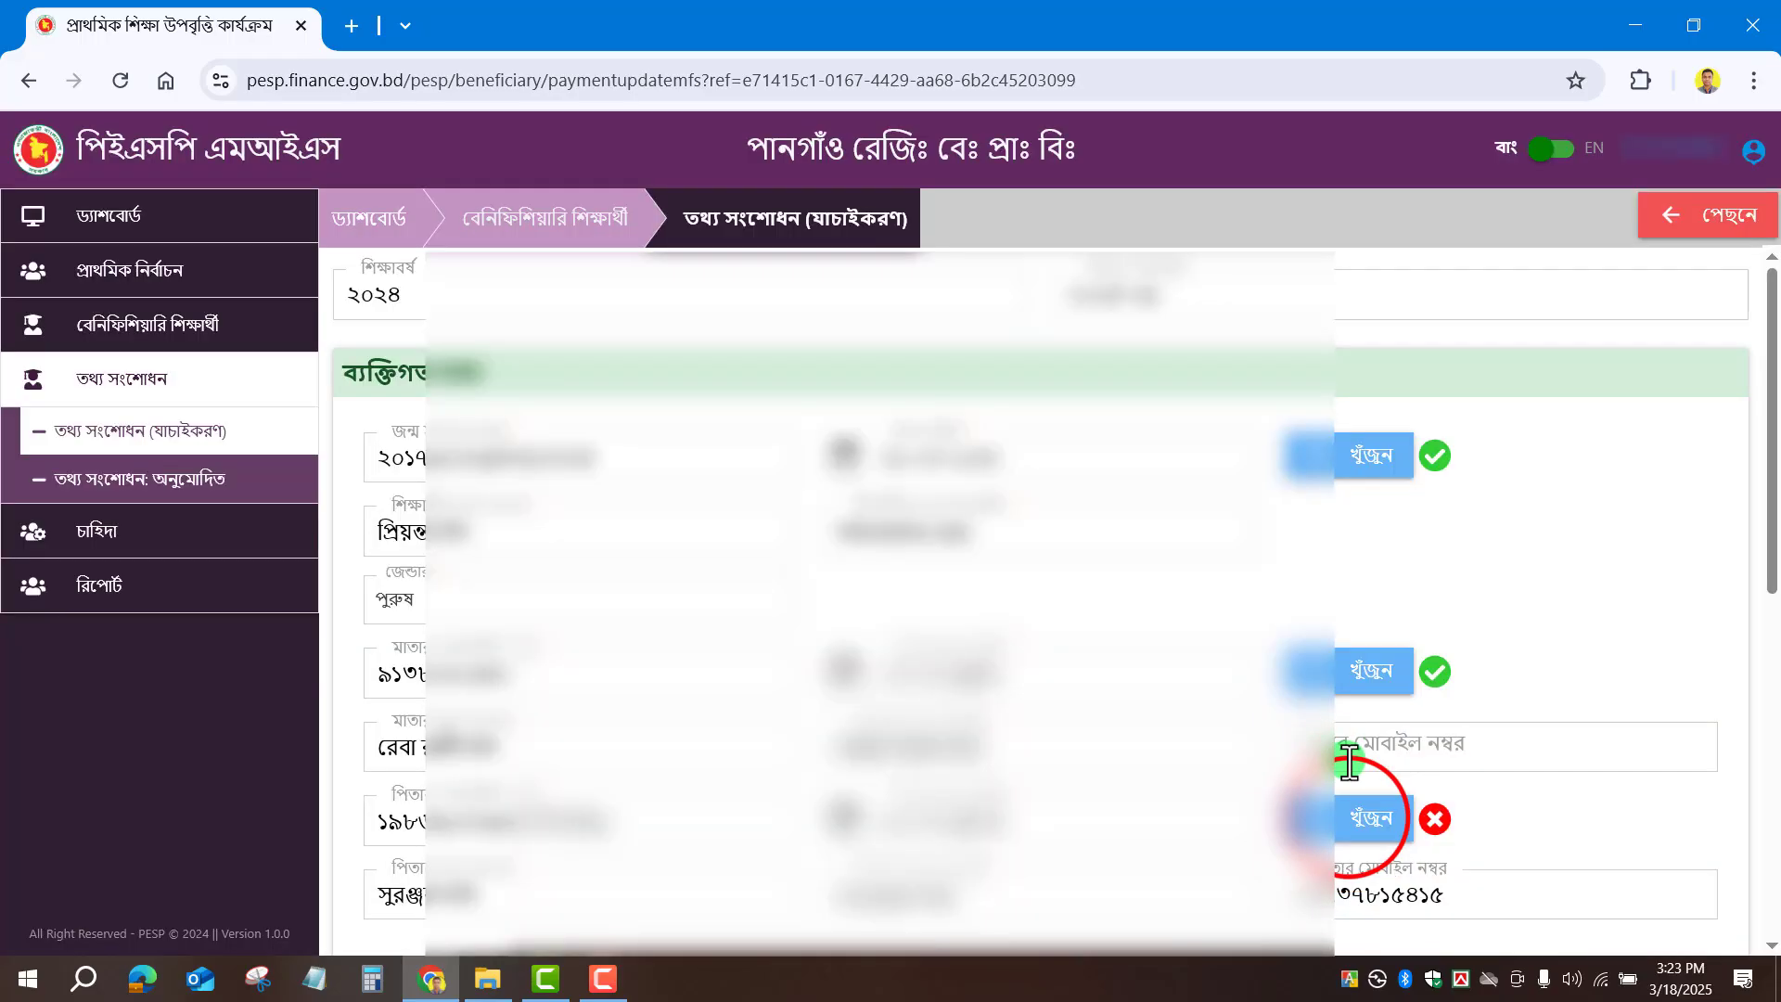
click(1352, 820)
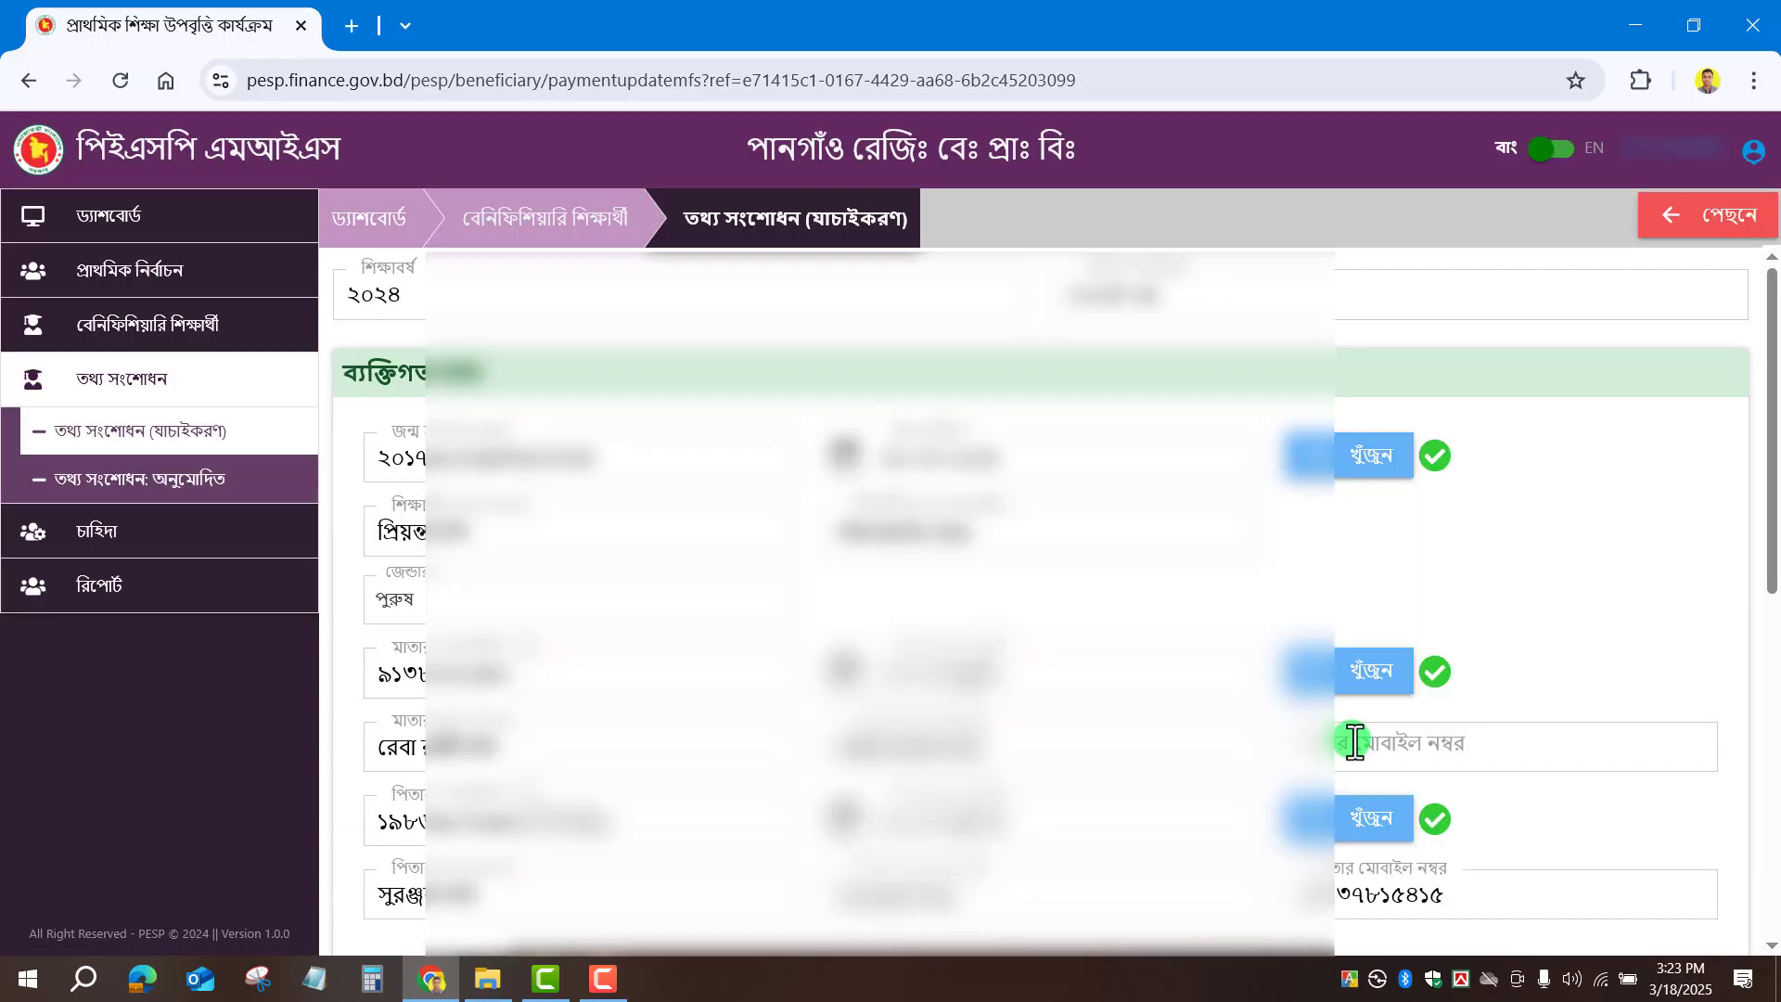
scroll(1351, 740, down, 5)
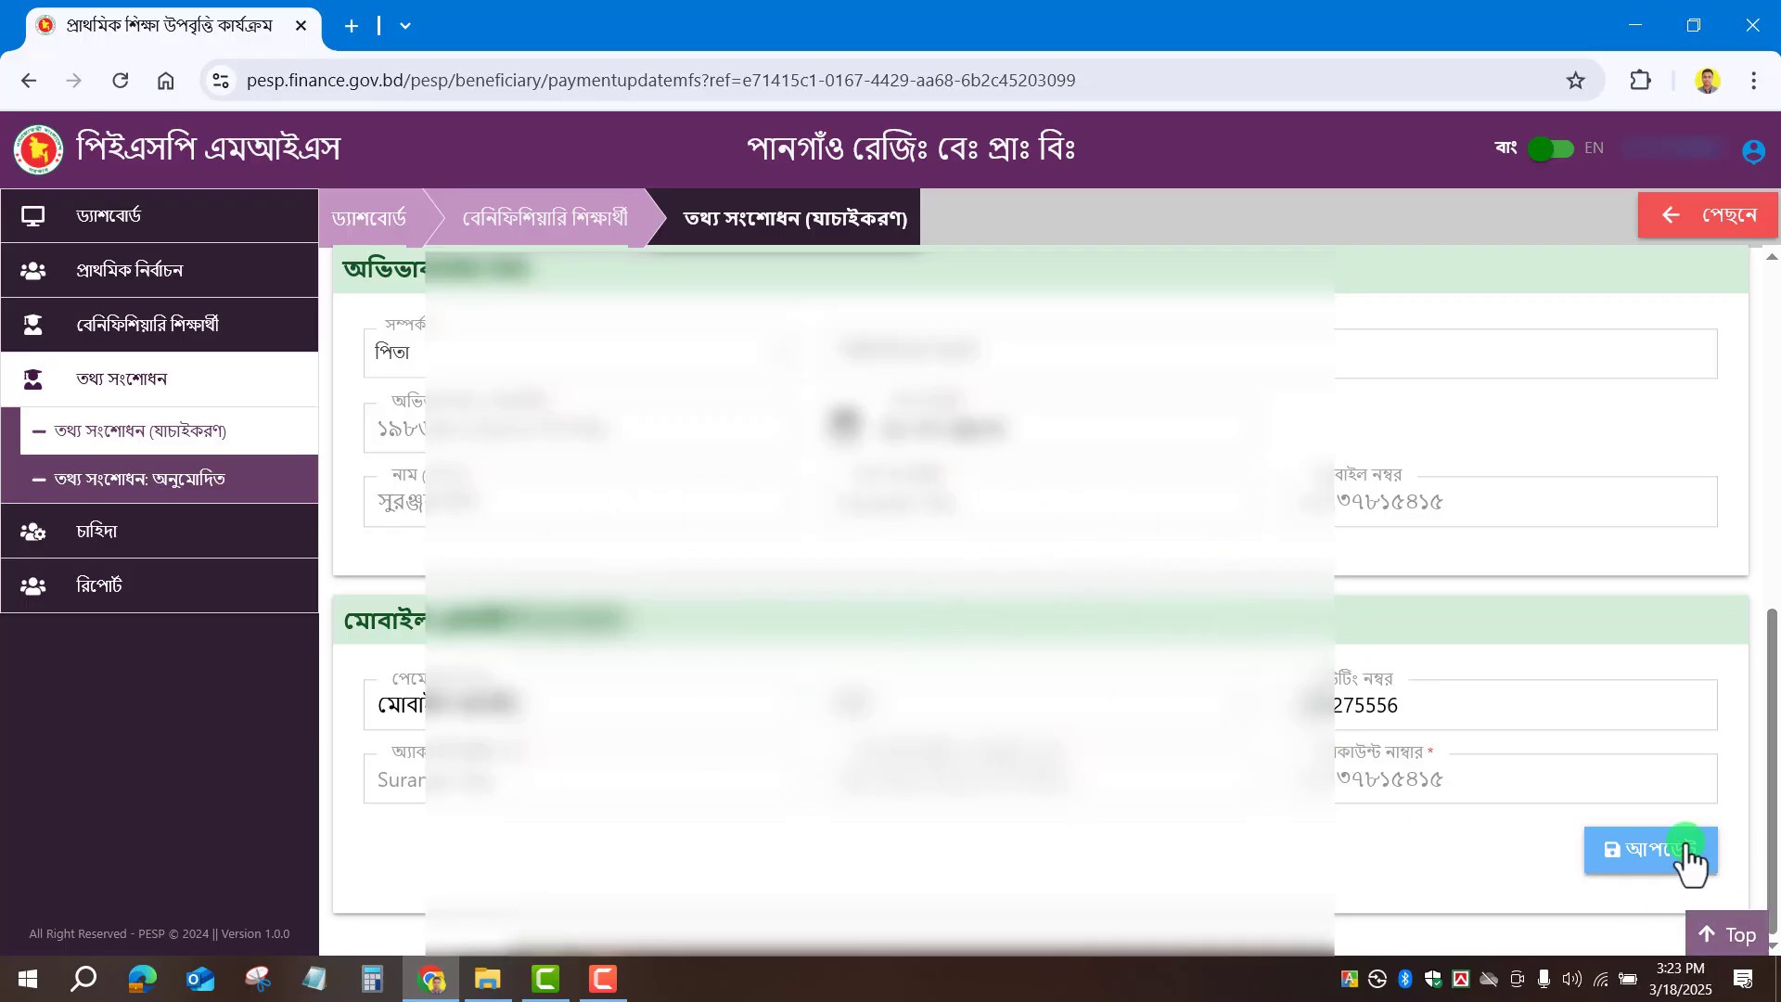
click(1657, 853)
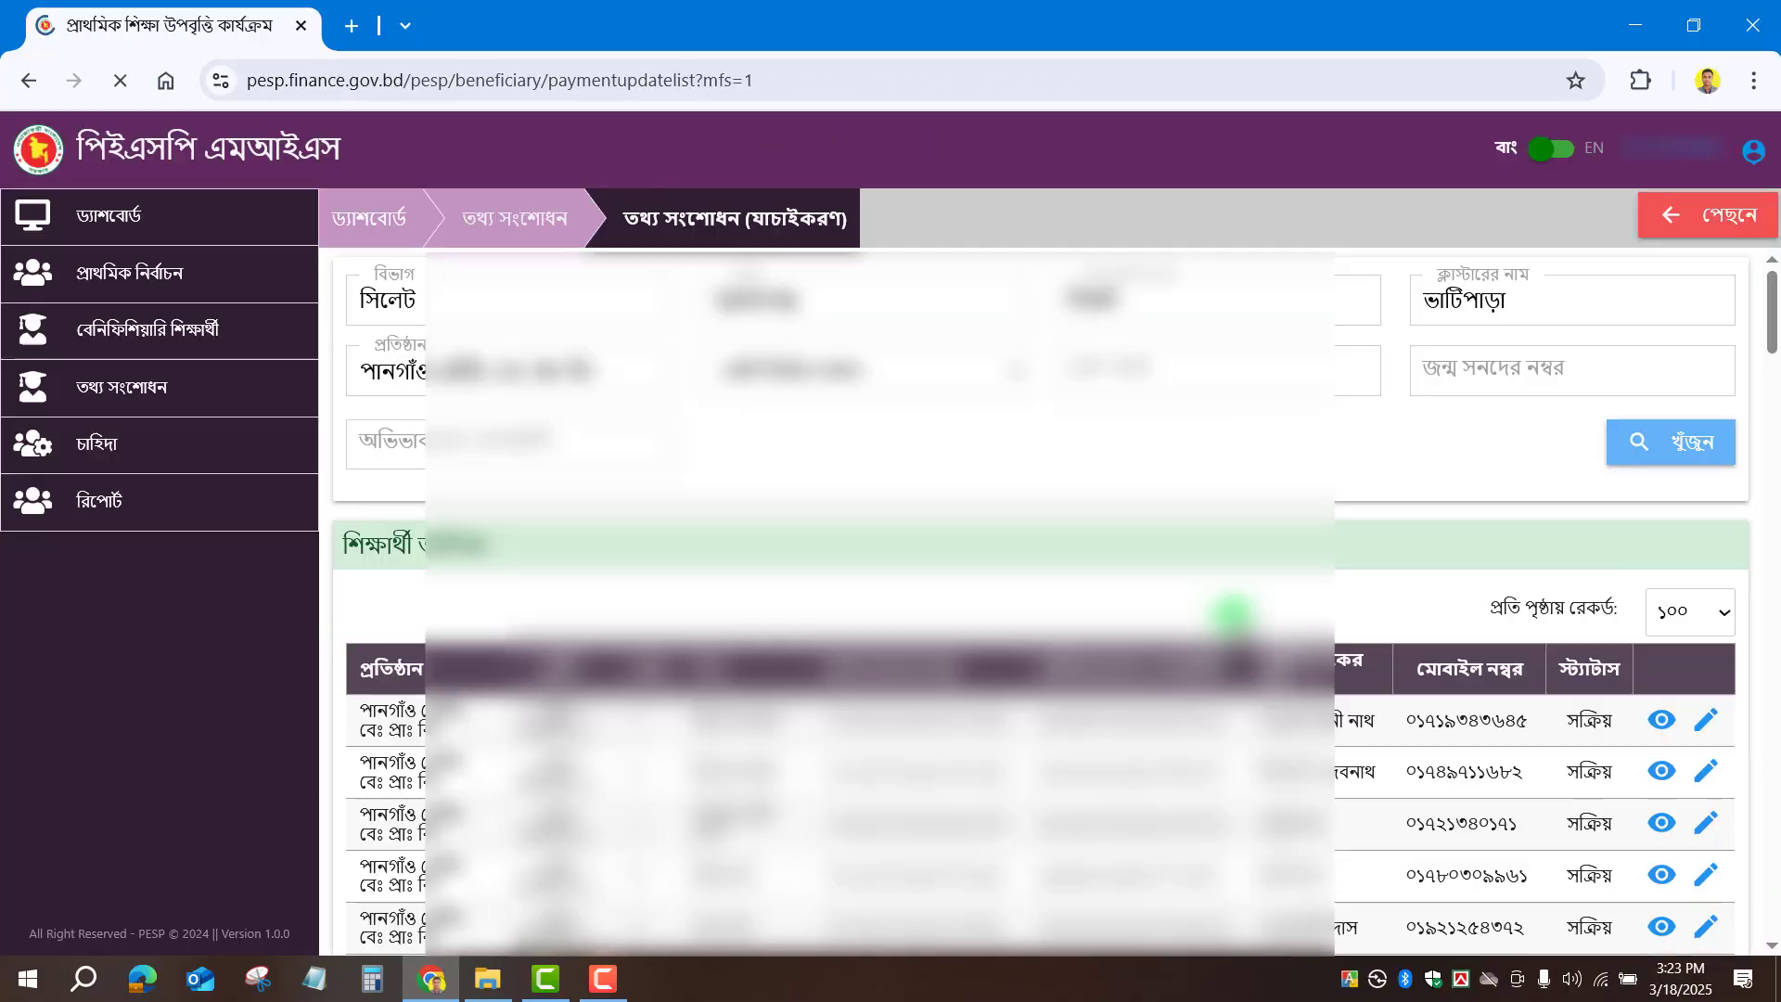
click(803, 552)
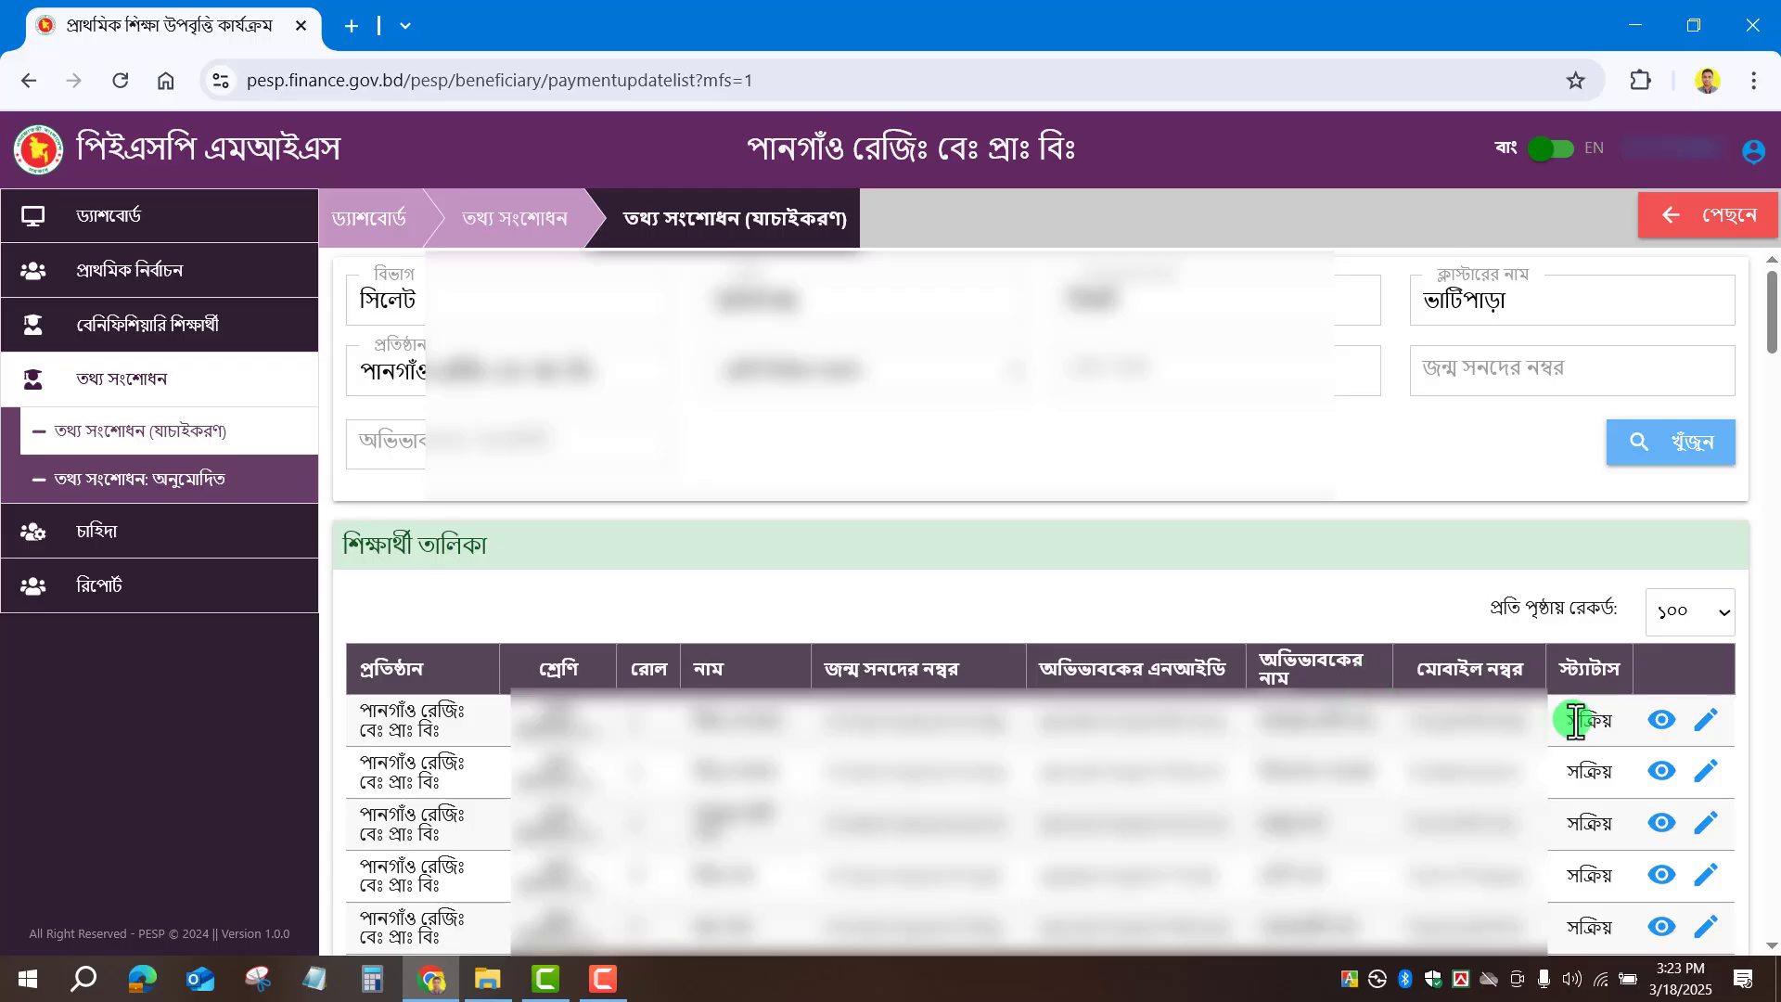
Check the approved list তথ্য সংশোধন: অনুমোদিত against the student list under তথ্য সংশোধন (যাচাইকরণ).
click(163, 484)
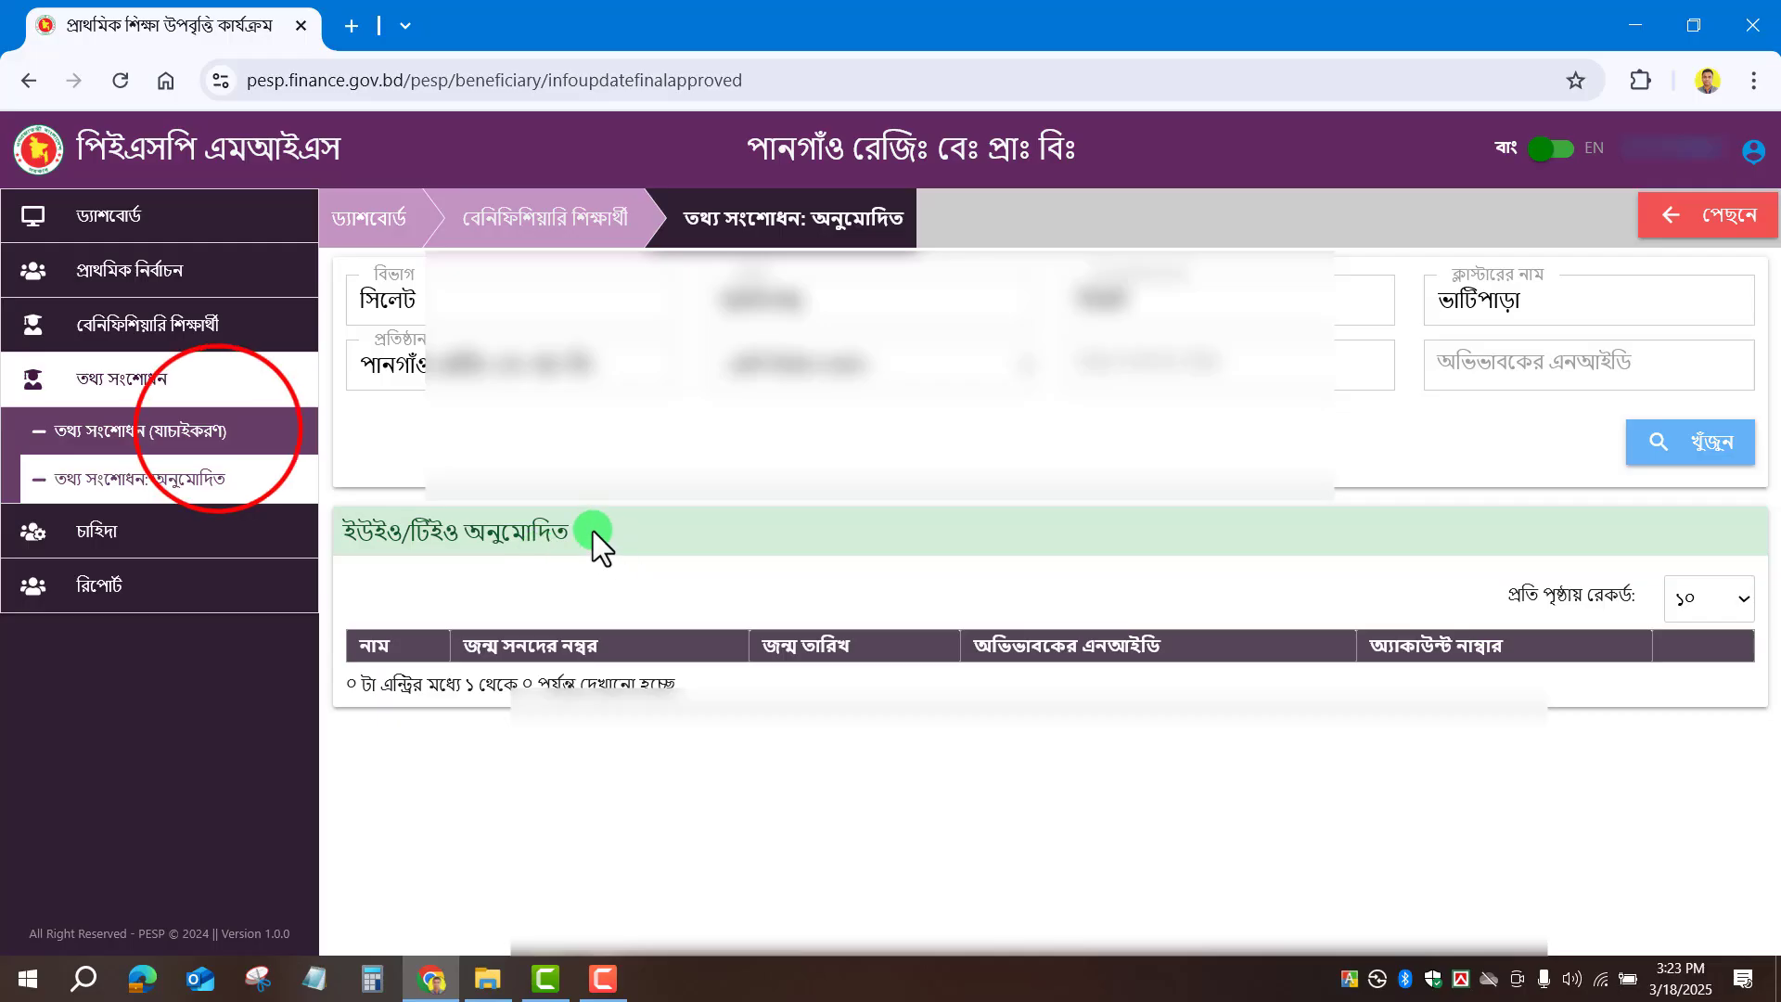
click(222, 443)
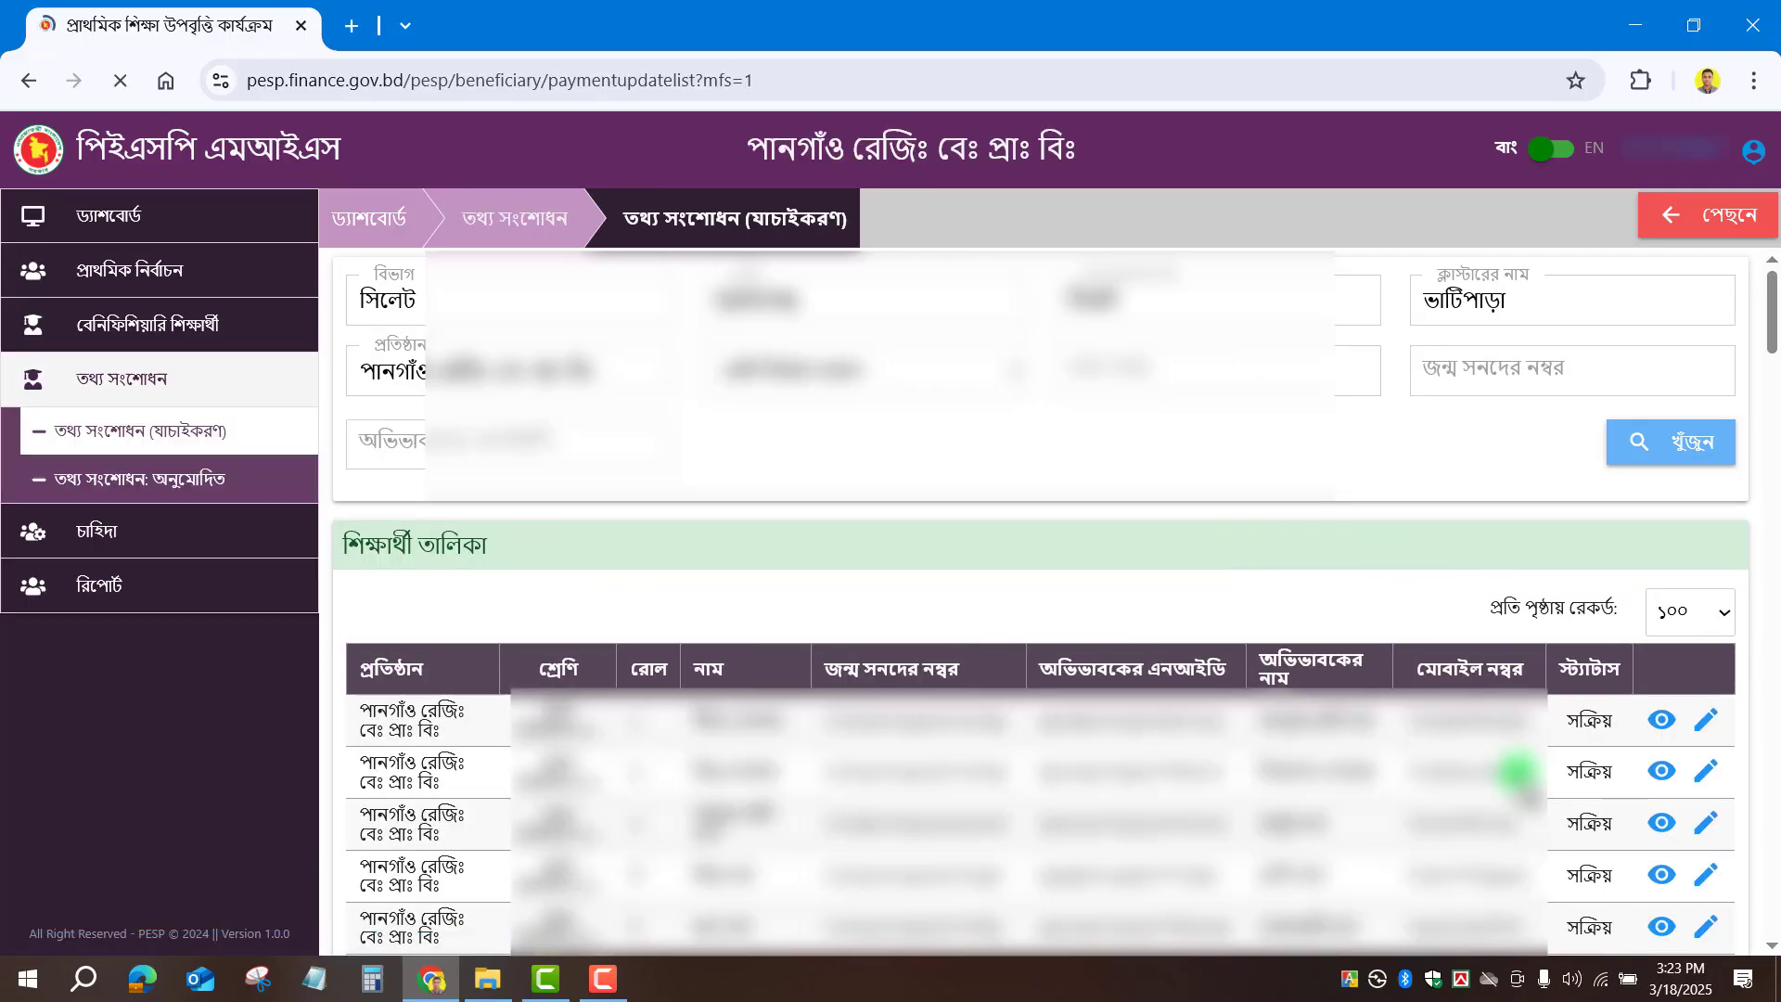
scroll(1515, 758, down, 15)
scroll(1509, 770, up, 15)
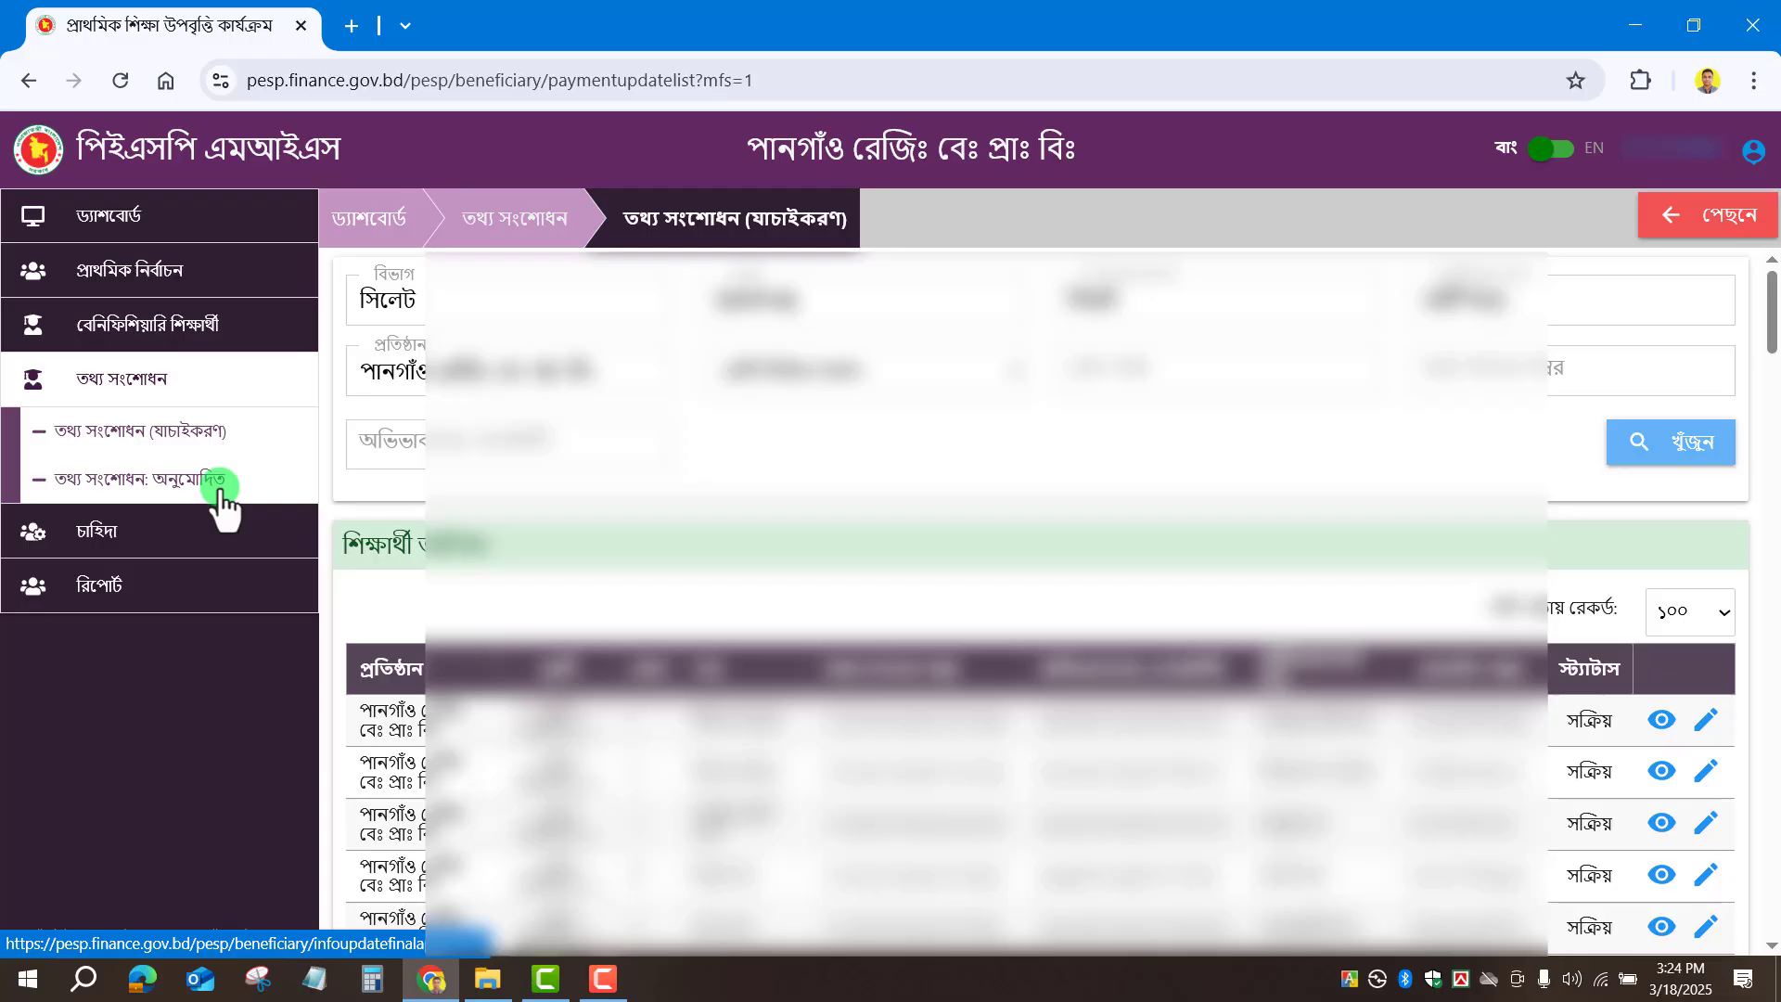
click(177, 475)
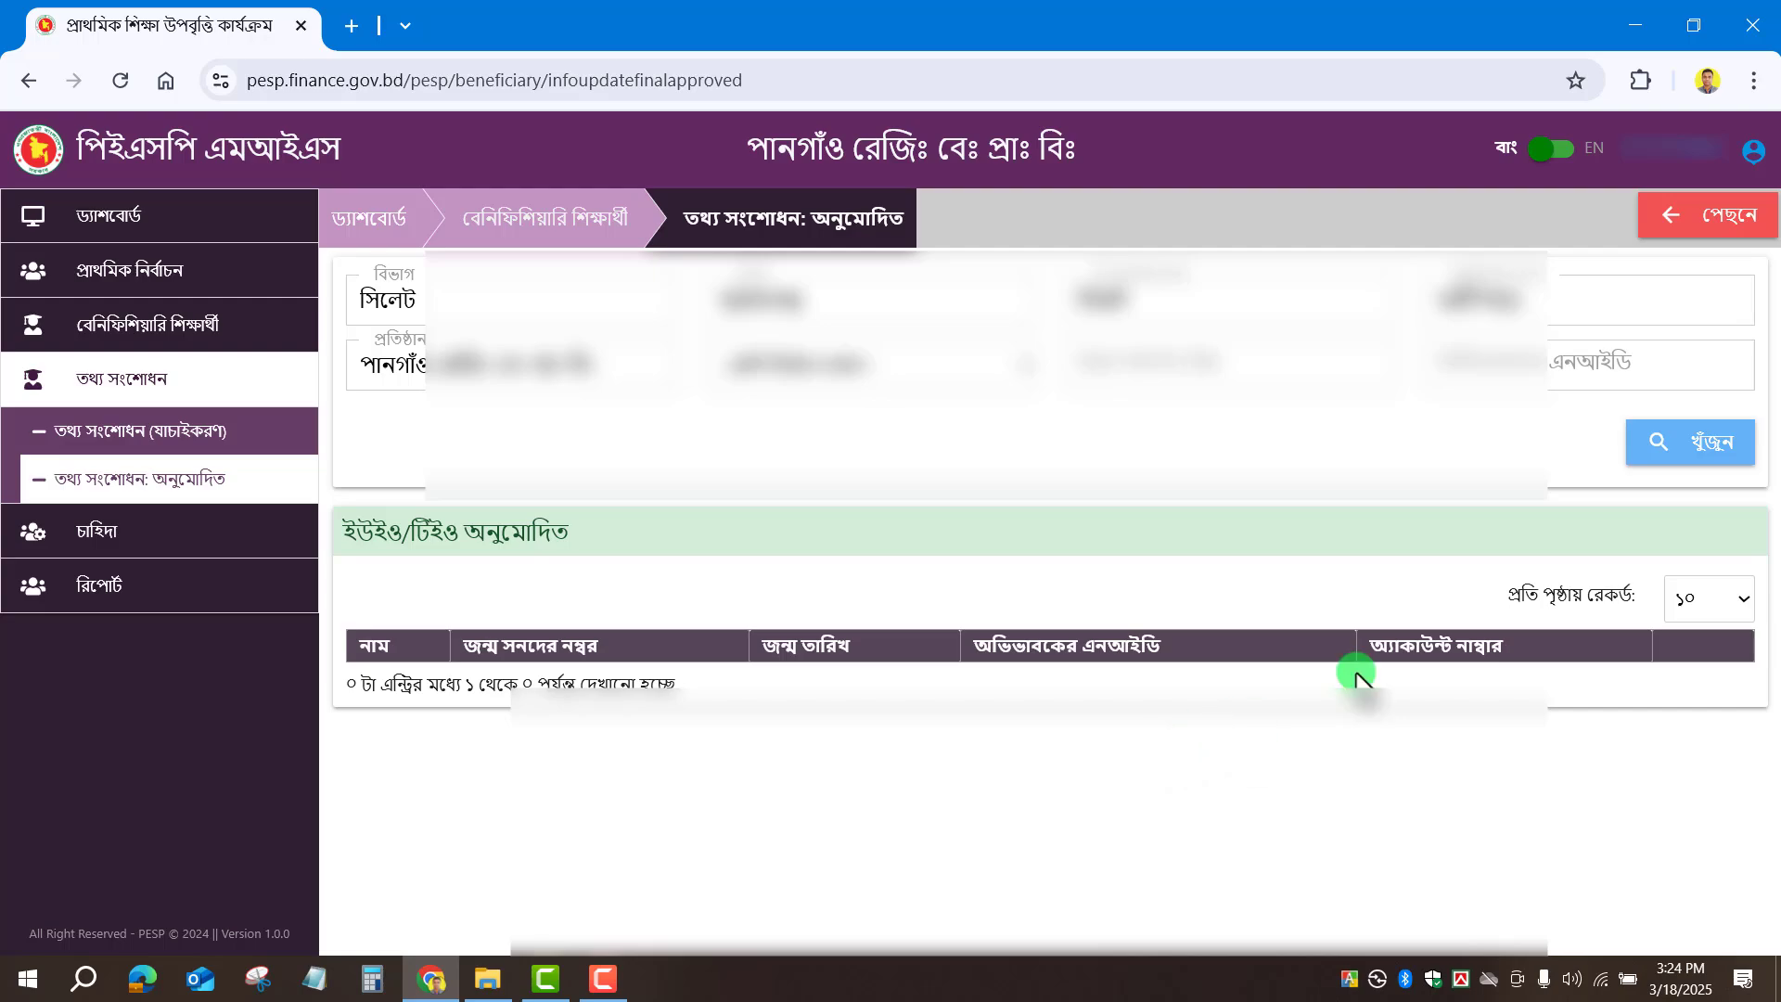
Log out of the school's account in the stipend system.
click(1753, 153)
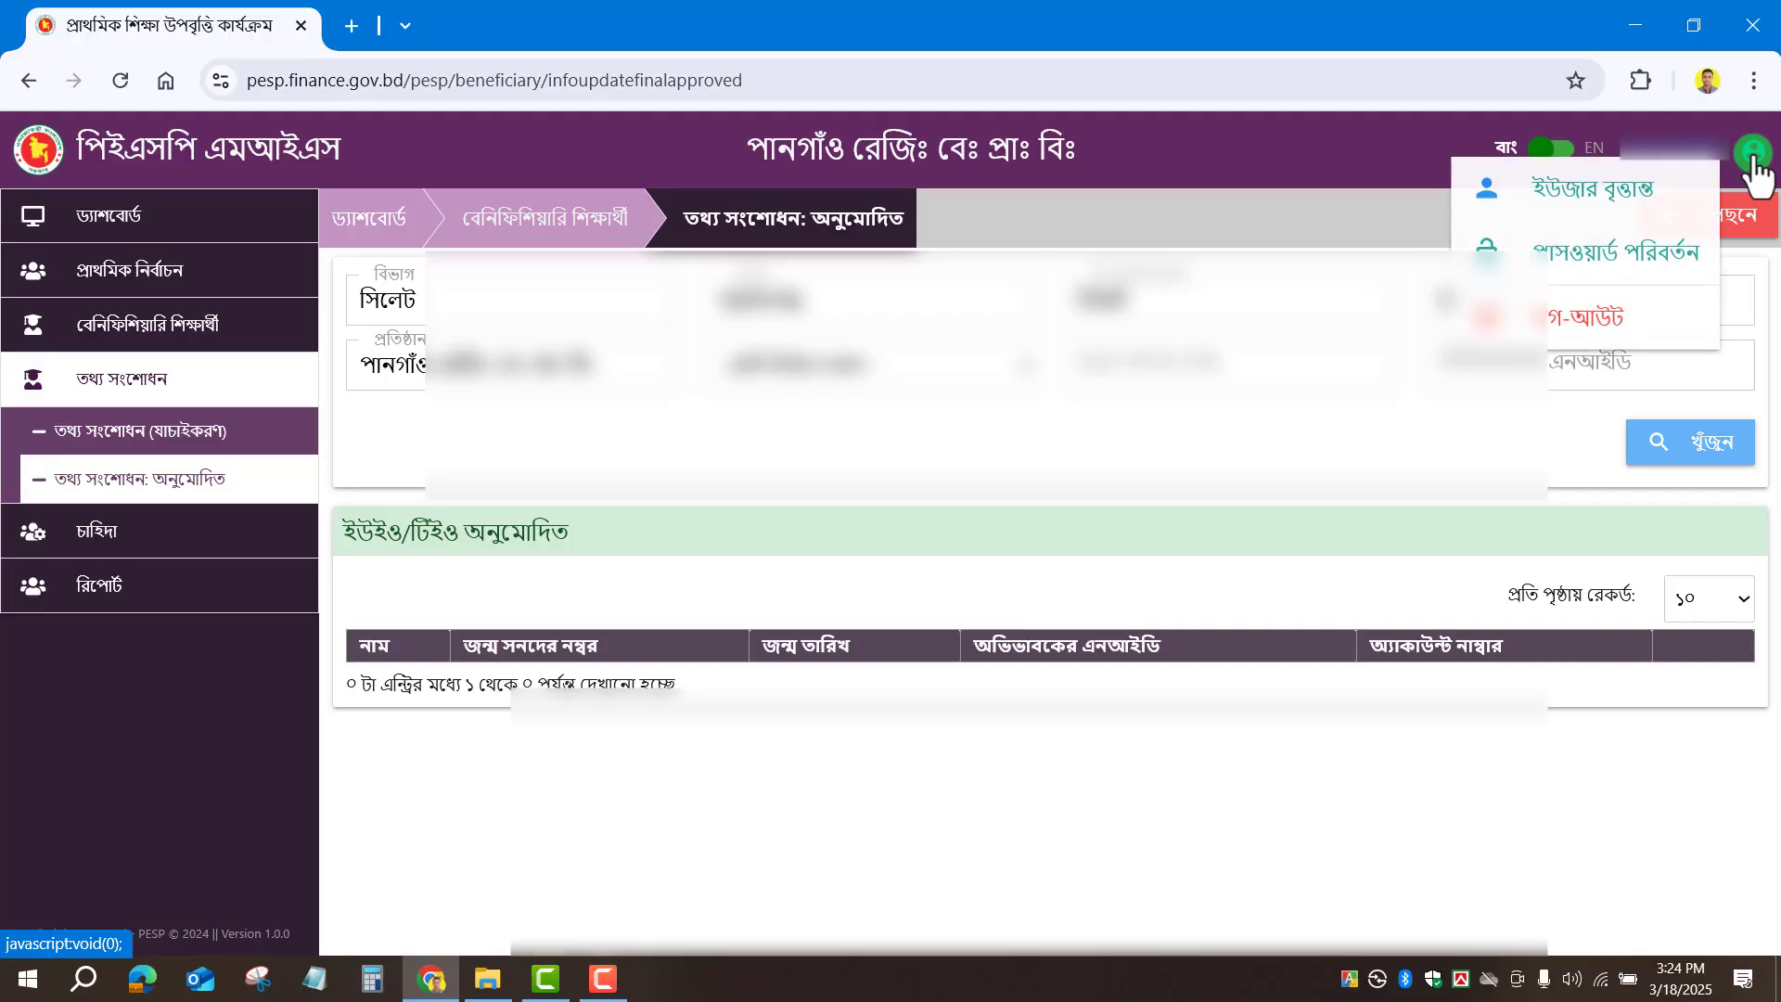
click(1574, 327)
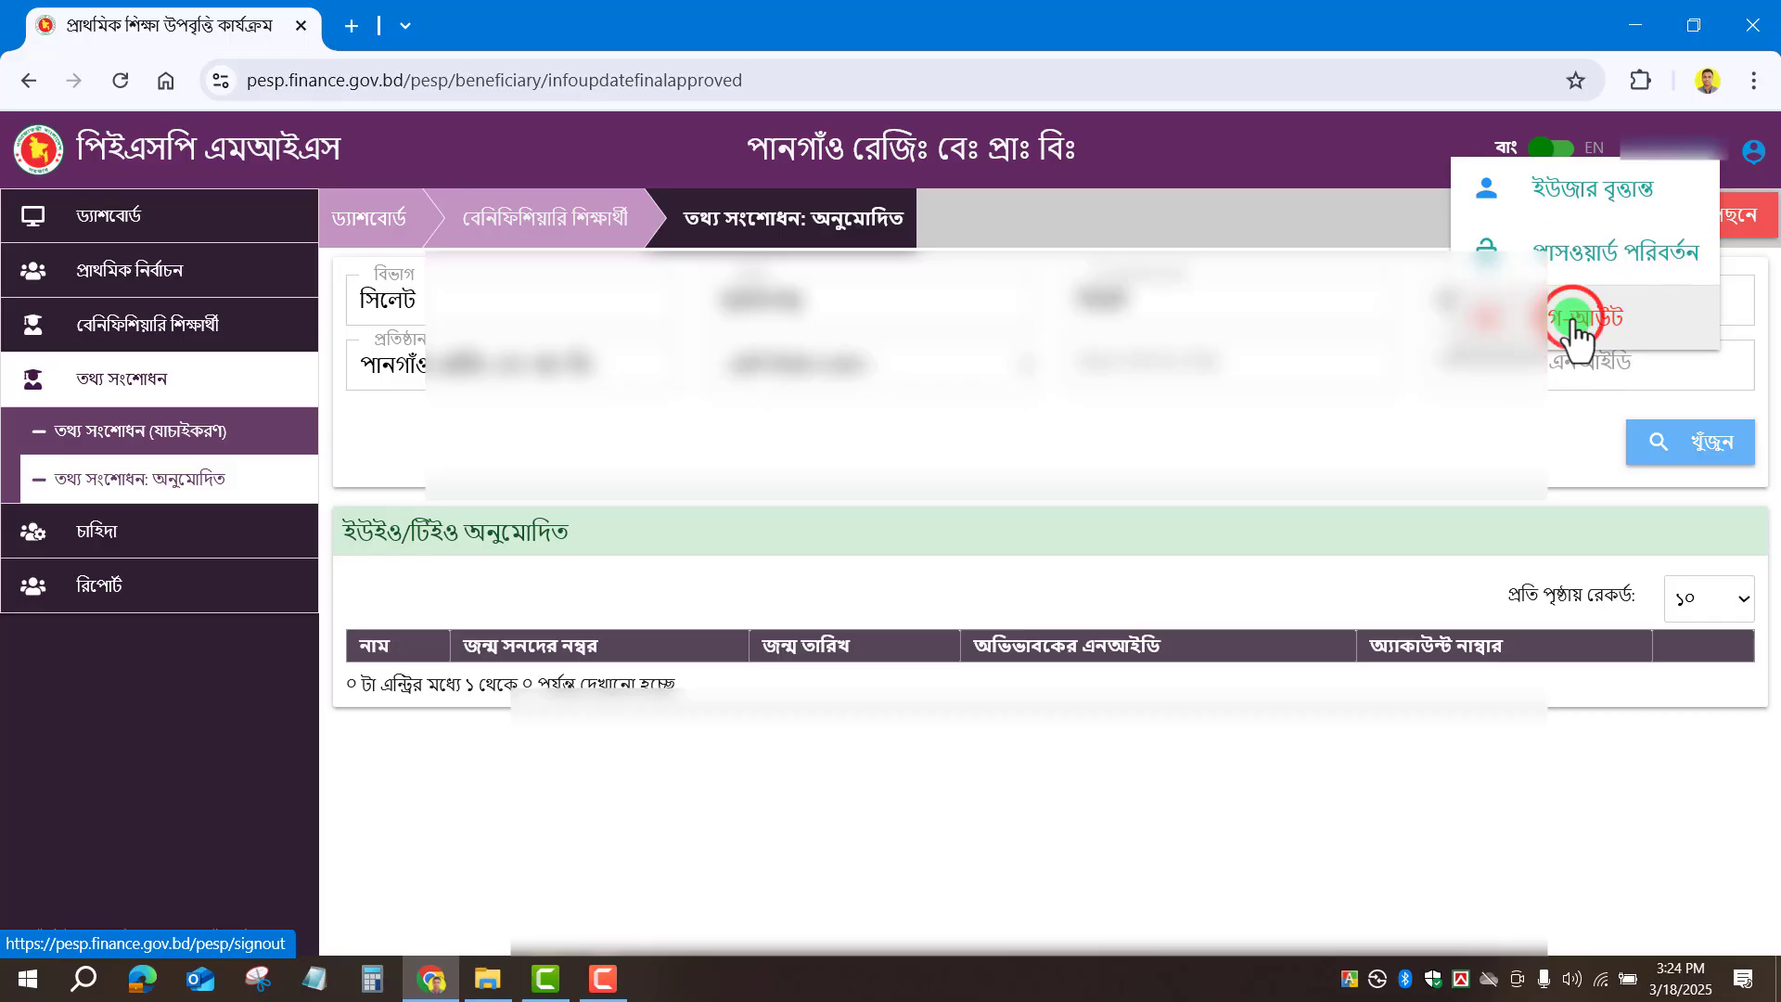